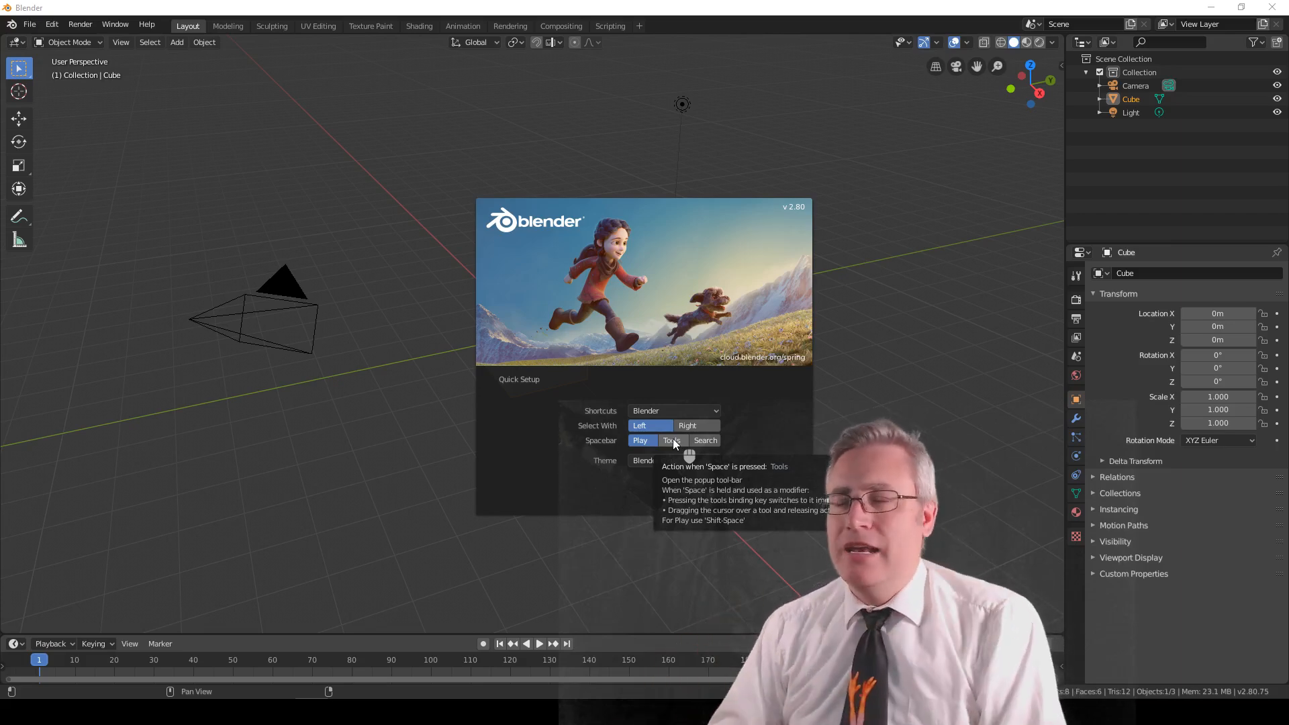
Set the spacebar action to Tools and the theme to Blender Light in Quick Setup, then dismiss the splash screen
{"action": "left_click", "coordinate": [672, 440]}
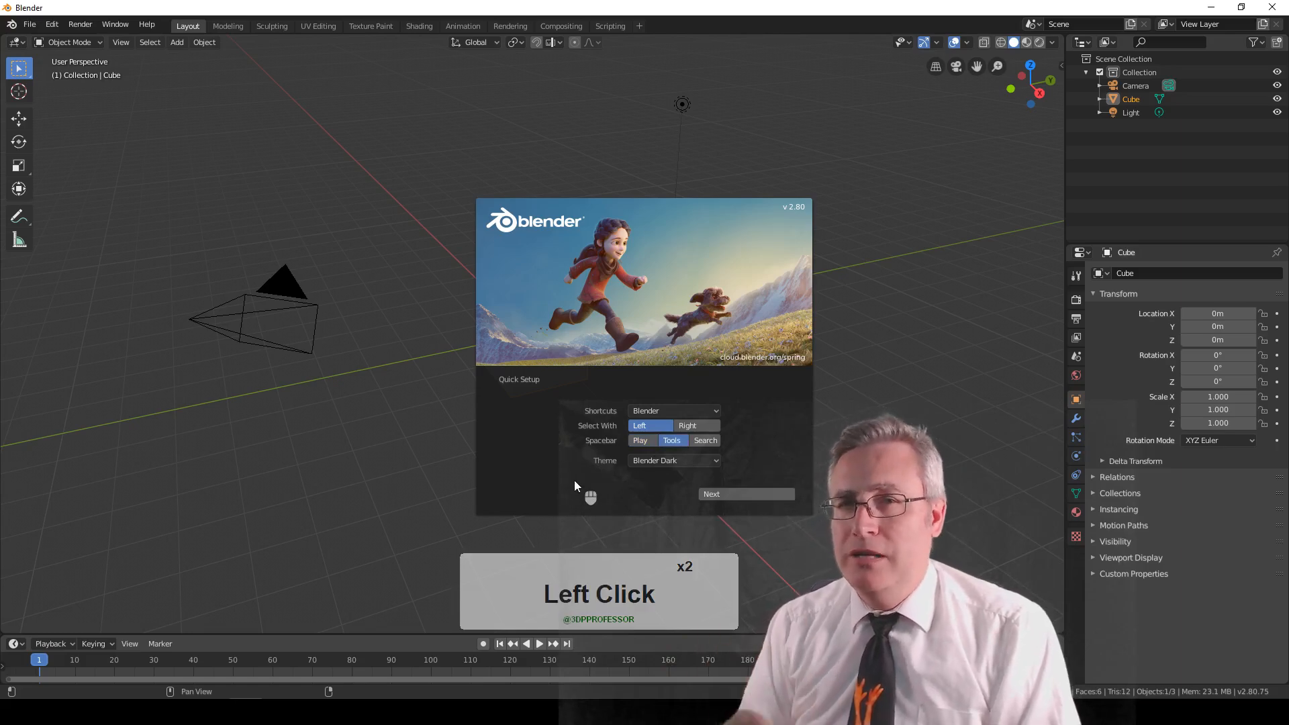
{"action": "left_click", "coordinate": [663, 461]}
{"action": "left_click", "coordinate": [668, 488]}
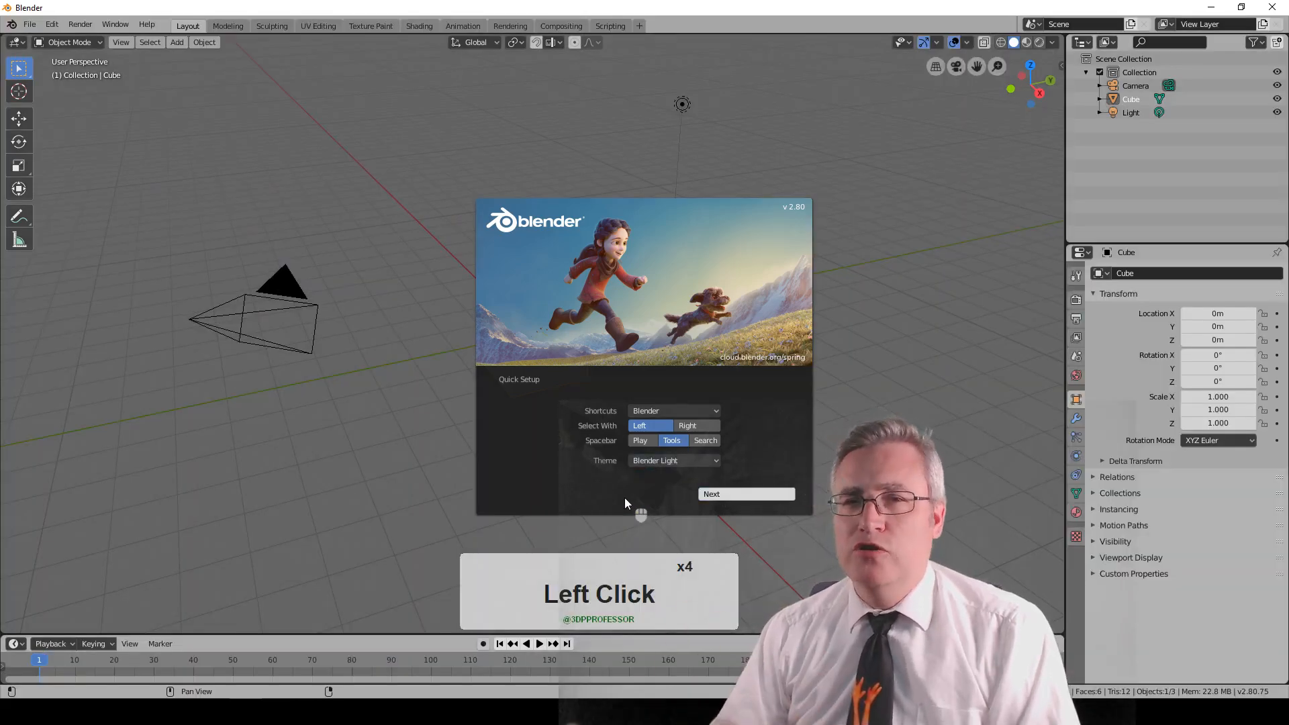
{"action": "left_click", "coordinate": [736, 494]}
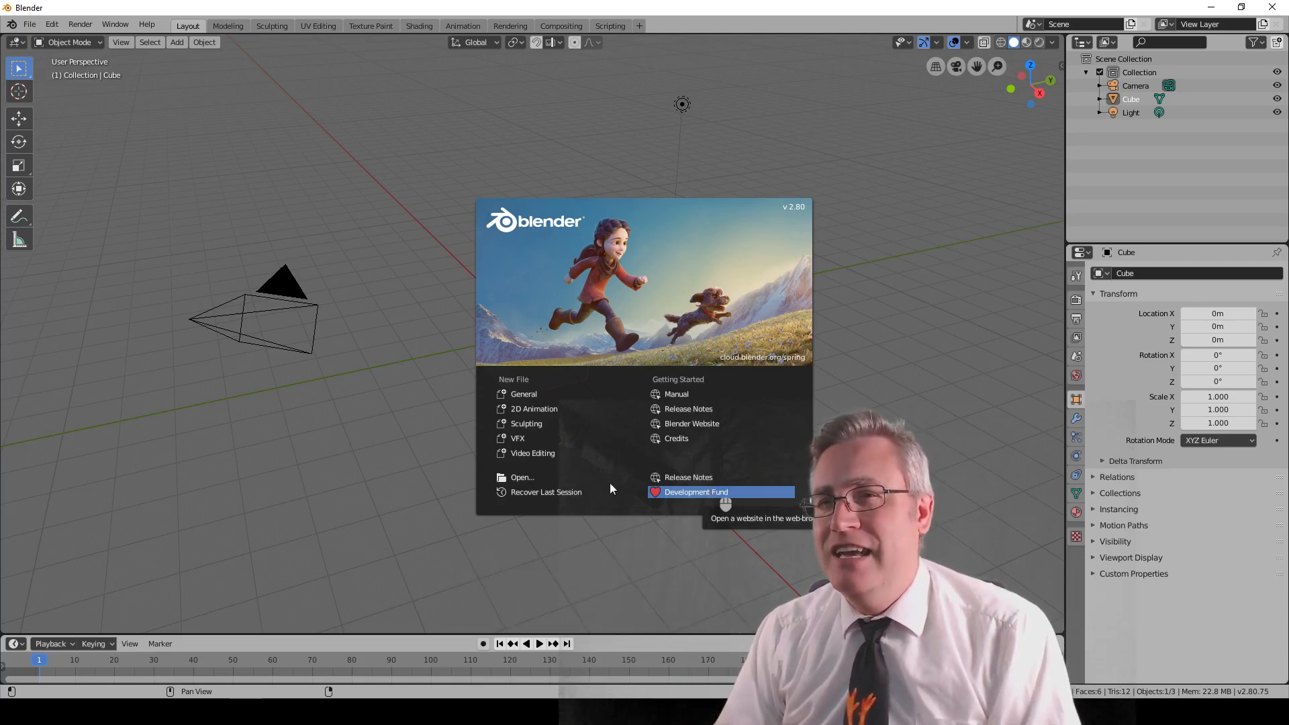
{"action": "left_click", "coordinate": [437, 440]}
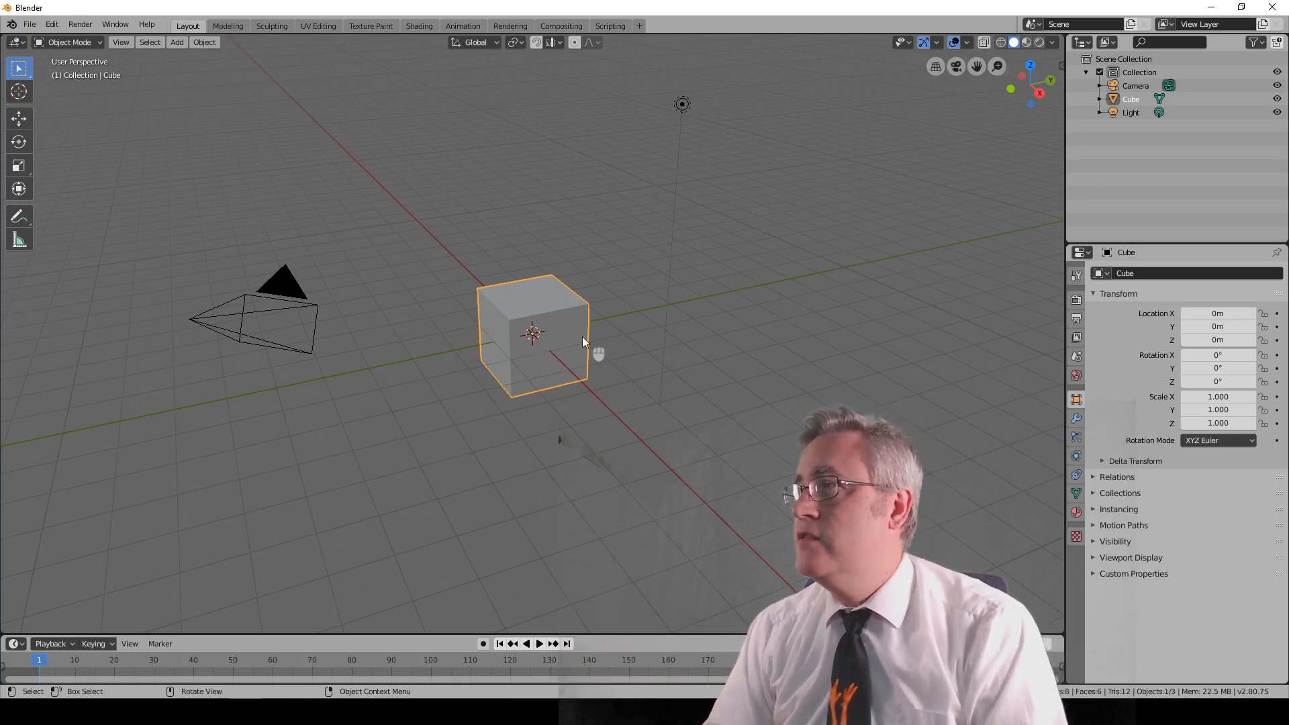
Show the 3D viewport's sidebar with the cube's transform and dimension values
{"action": "left_click", "coordinate": [1061, 65]}
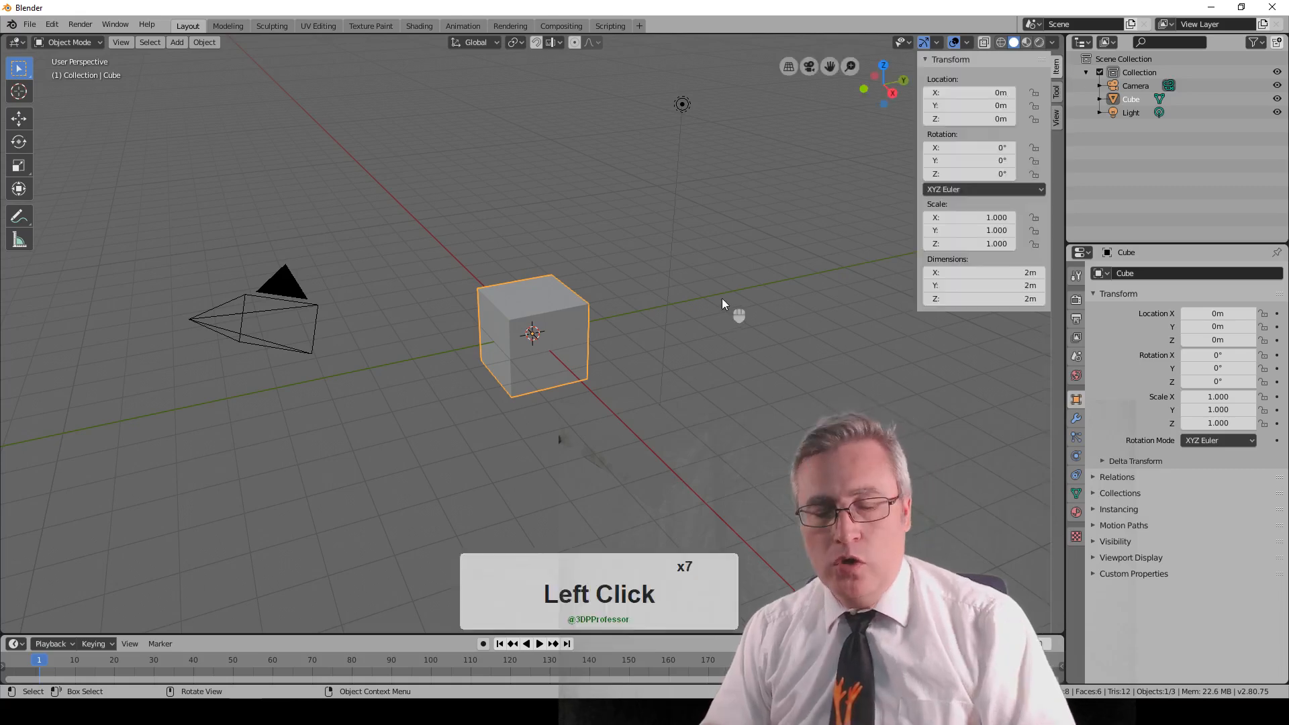
{"action": "key", "text": "n"}
{"action": "key", "text": "n"}
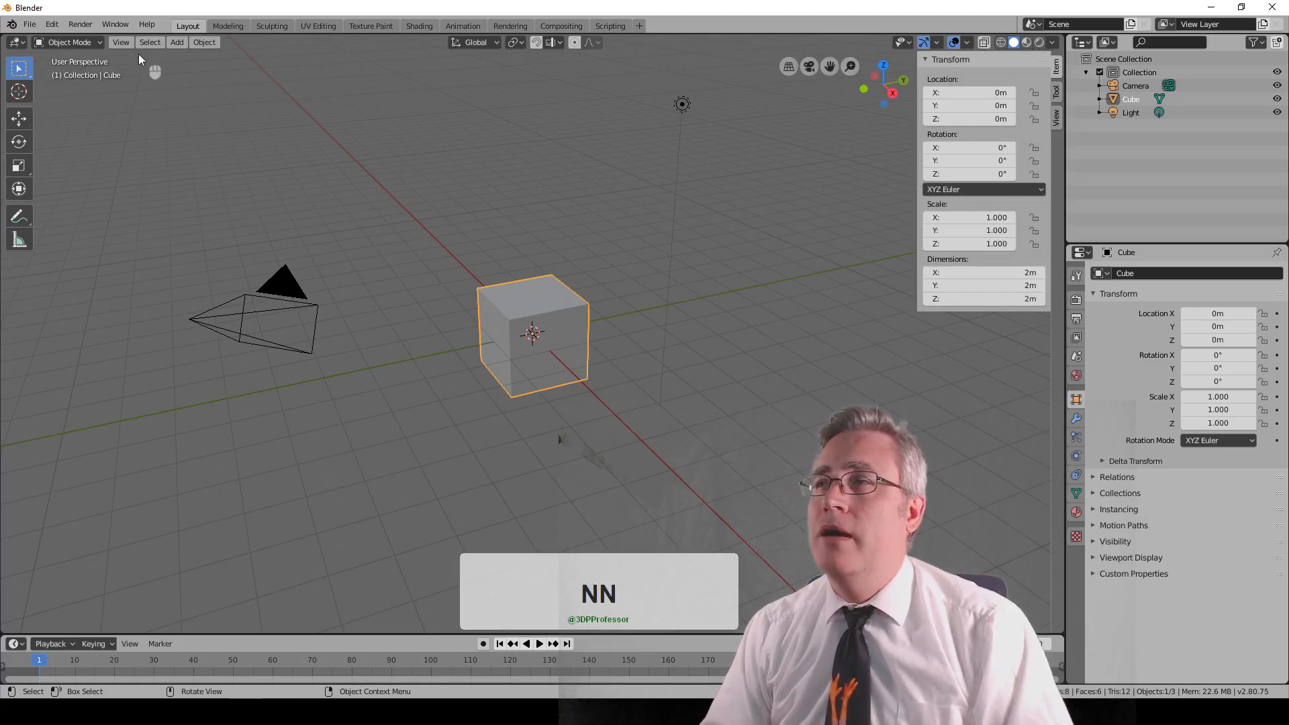
{"action": "left_click", "coordinate": [121, 42]}
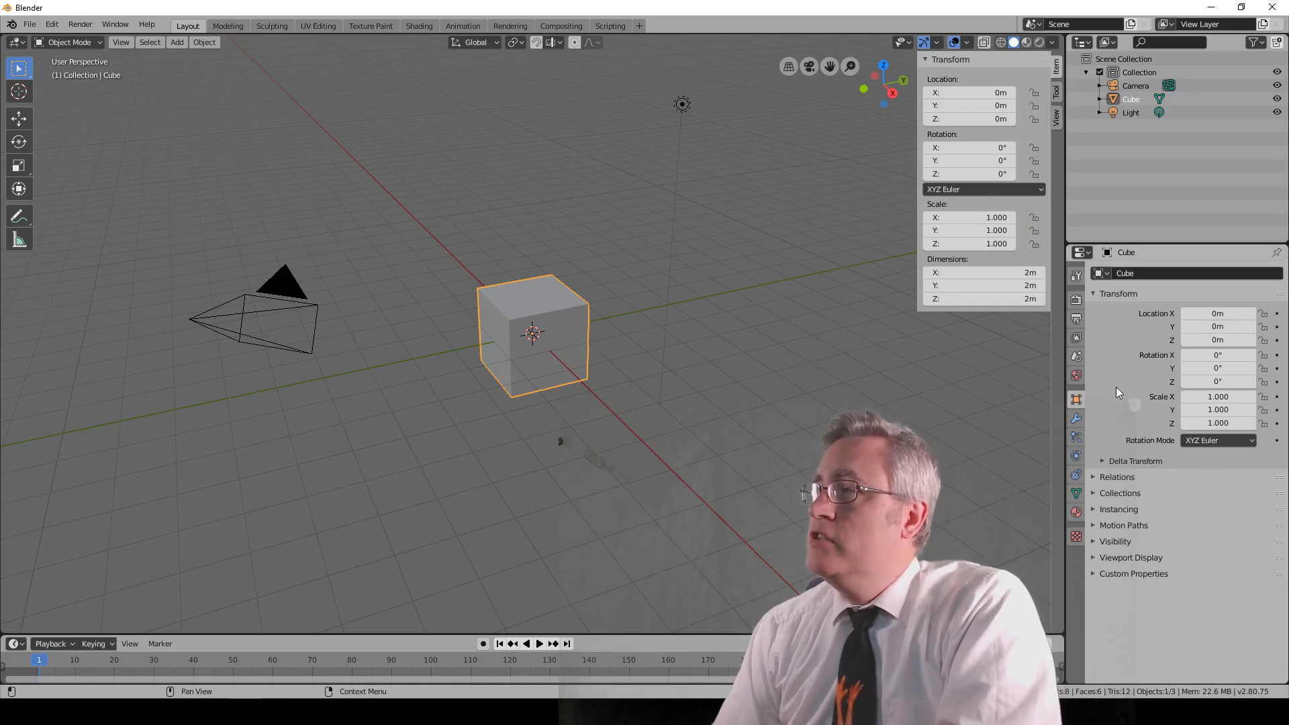
Set the scene's length unit to Millimeters and its unit scale to 0.001
{"action": "double_click", "coordinate": [1077, 359]}
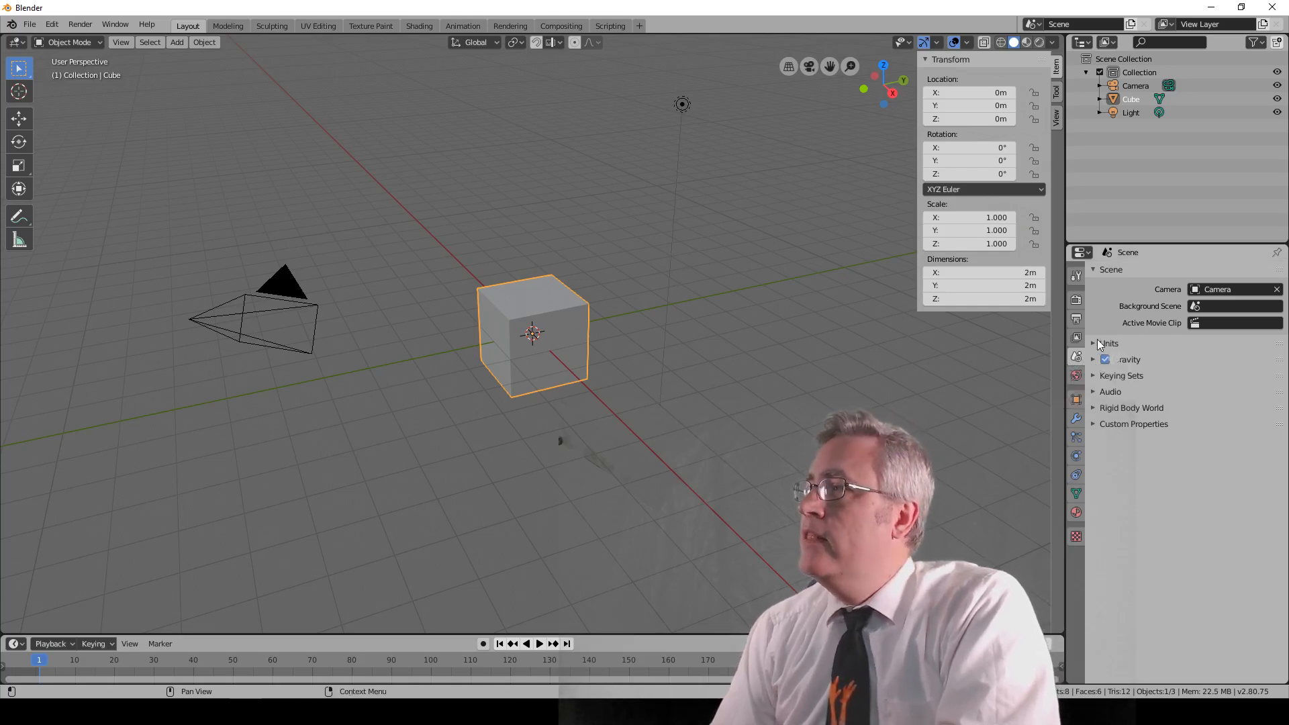
{"action": "left_click", "coordinate": [1091, 343]}
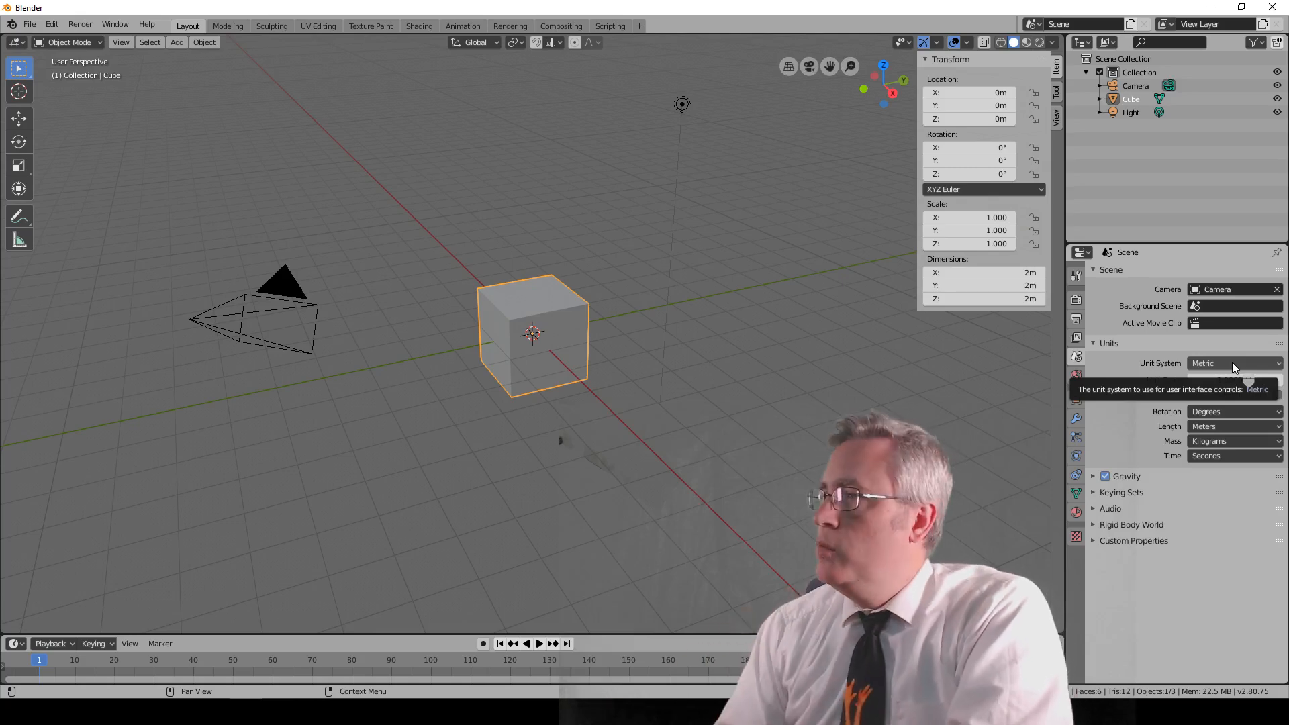
{"action": "left_click", "coordinate": [1215, 428]}
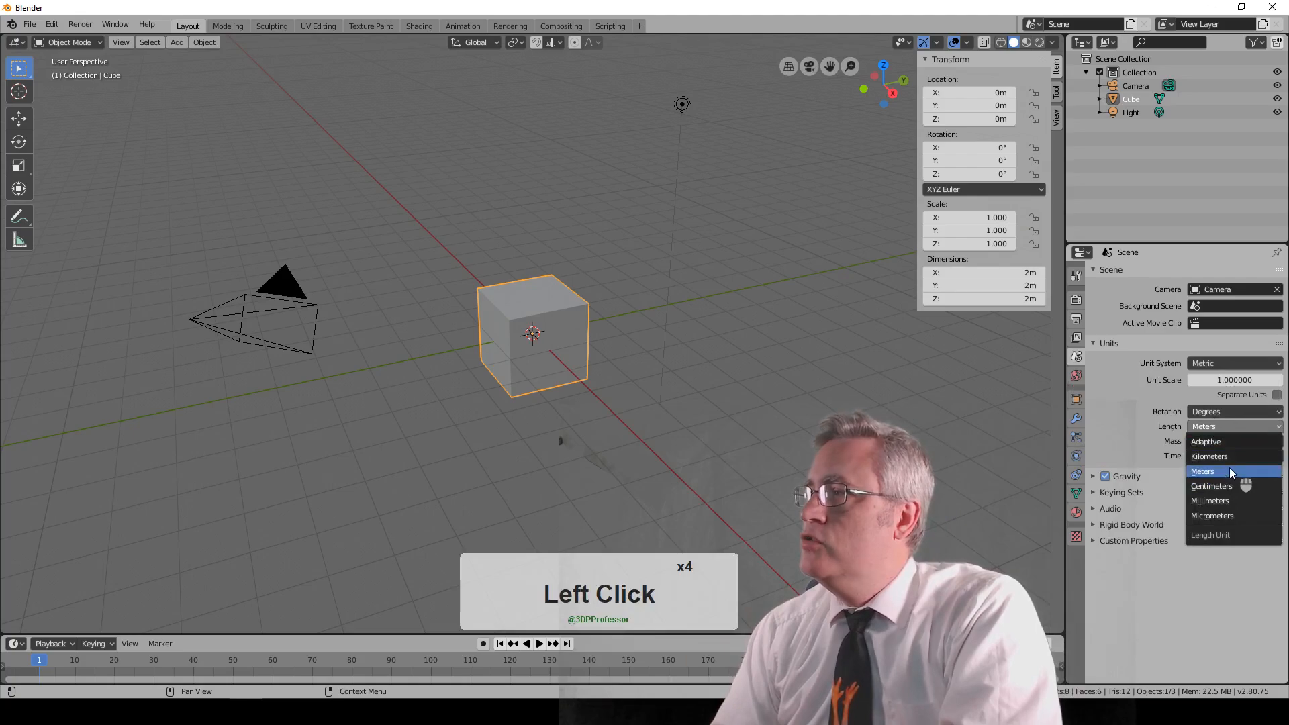
{"action": "left_click", "coordinate": [1227, 500]}
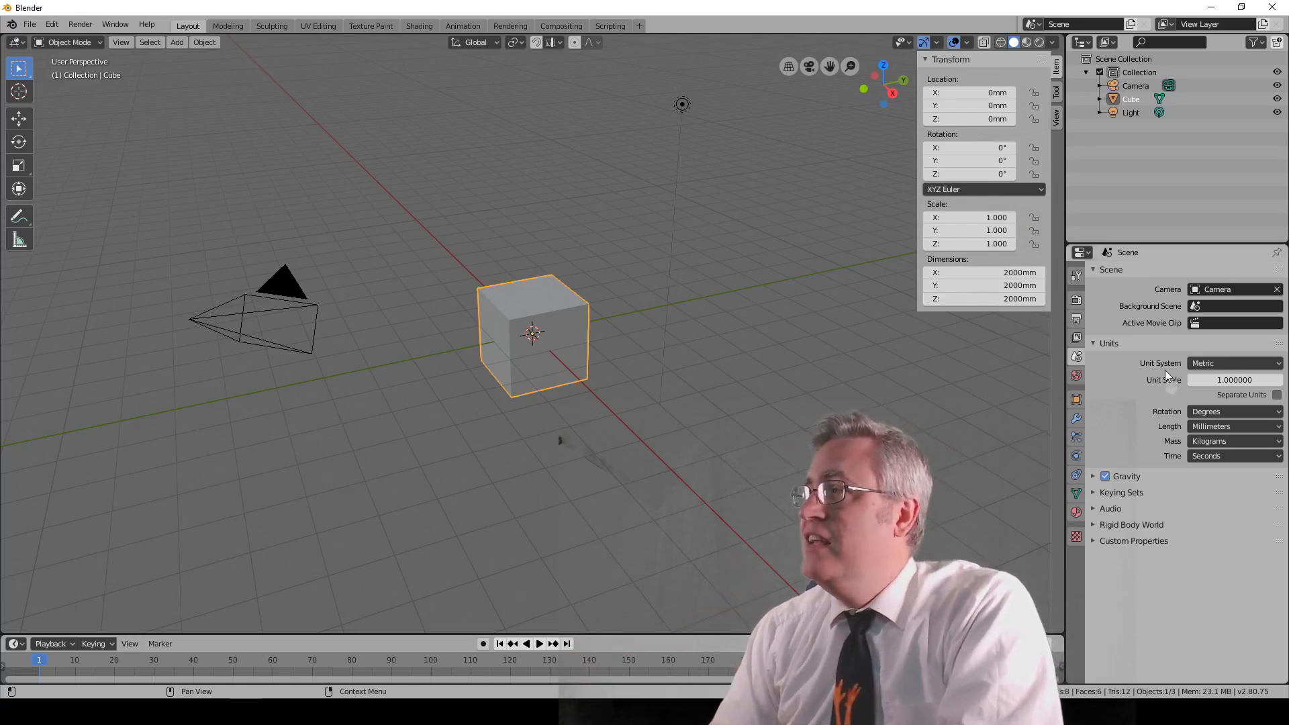
{"action": "left_click", "coordinate": [1226, 380]}
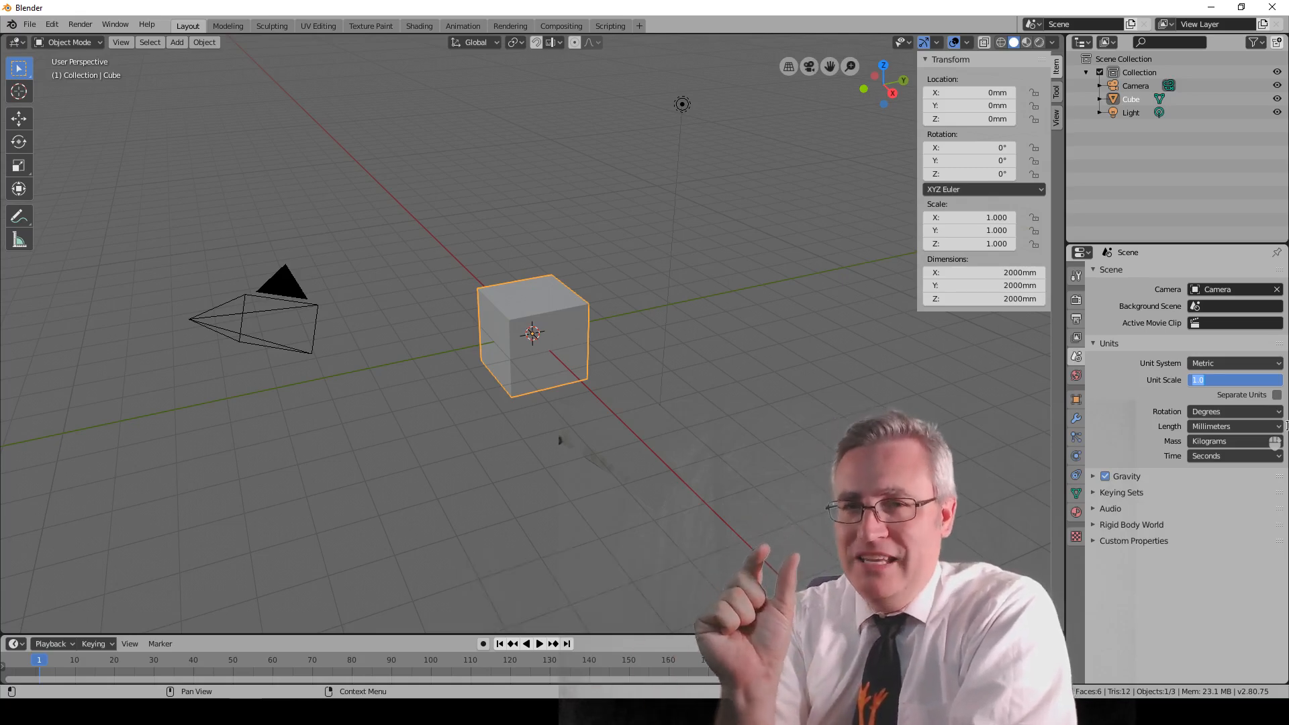
{"action": "type", "text": "."}
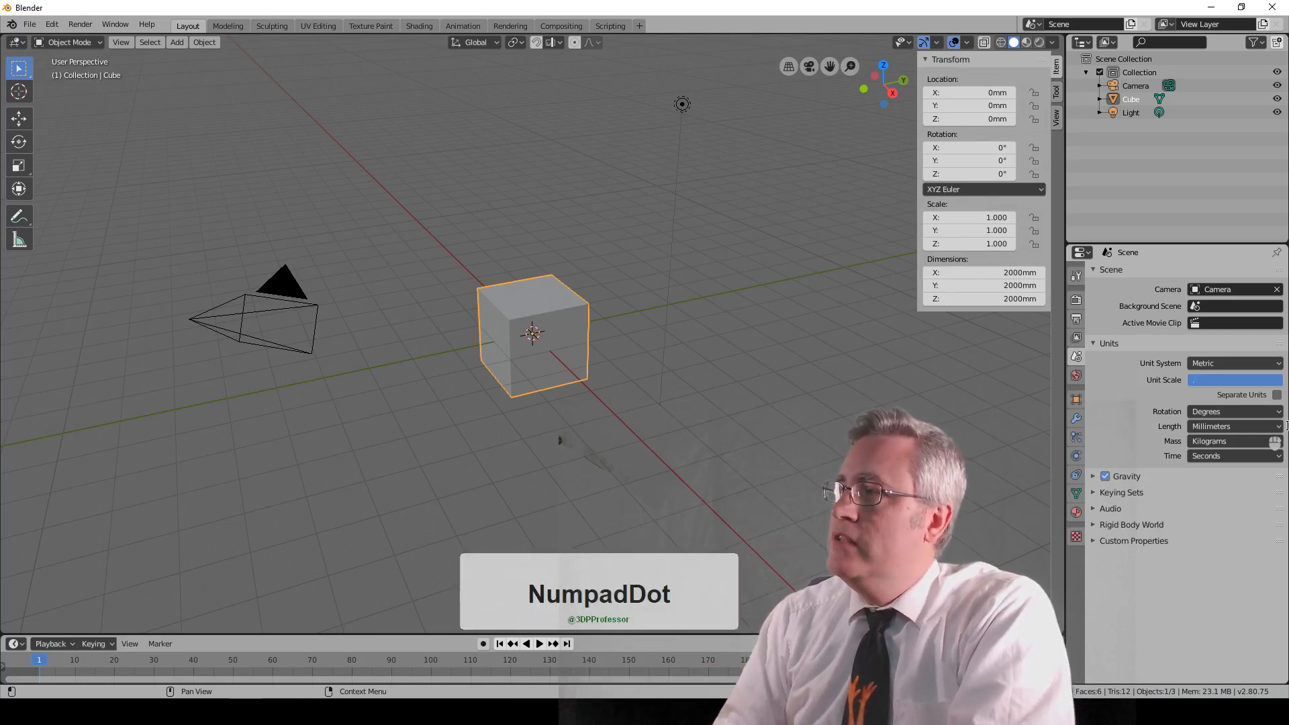
{"action": "type", "text": "001"}
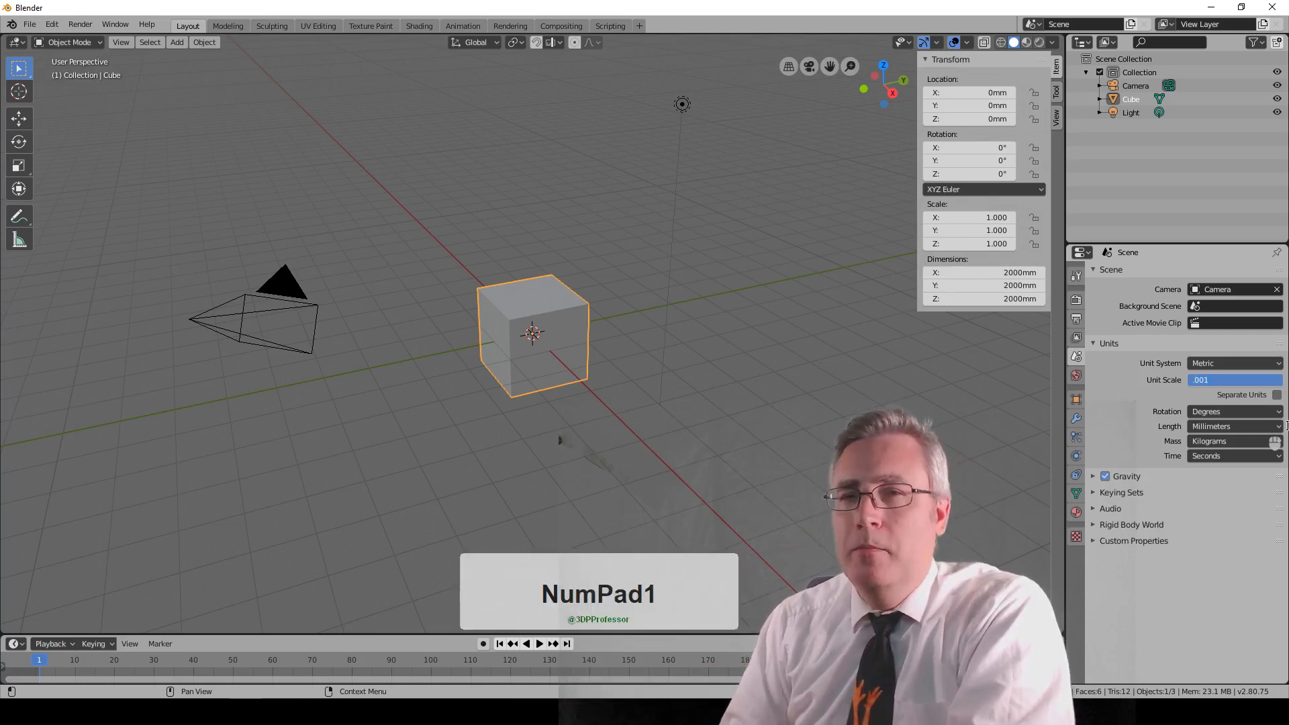
{"action": "key", "text": "Return"}
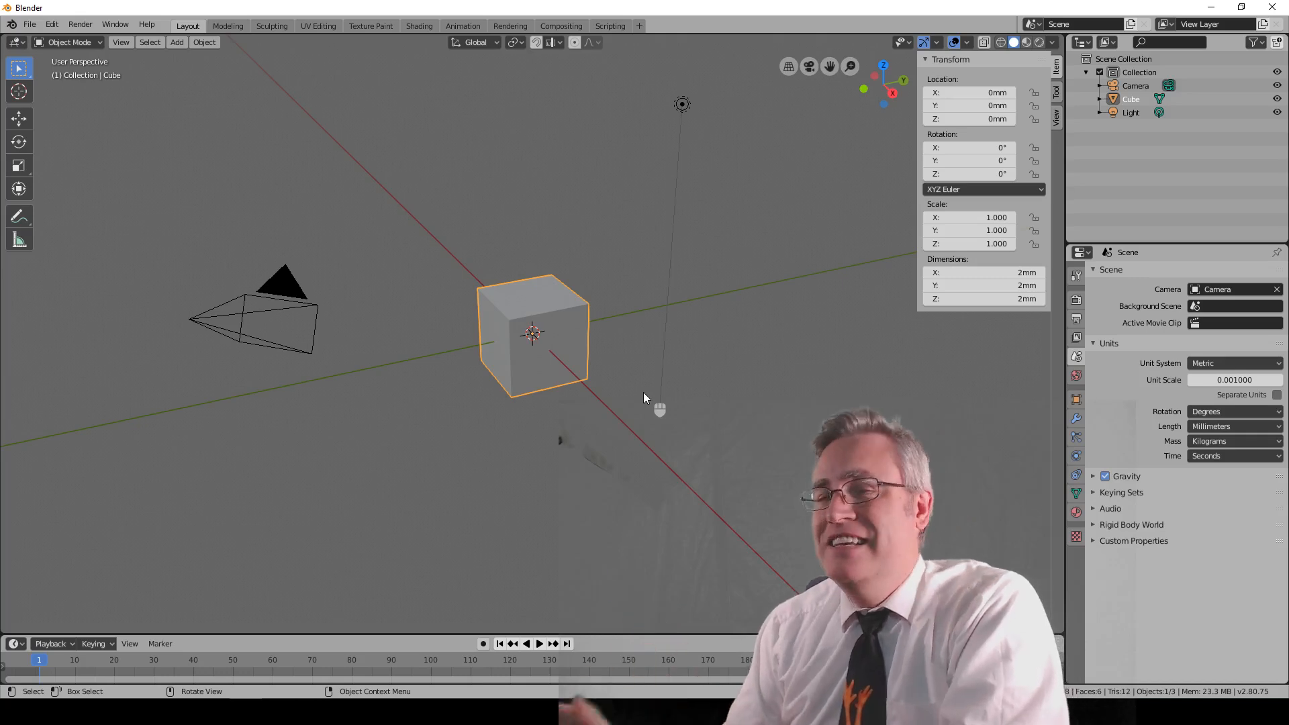
Set the grid scale in the viewport overlays to 0.001
{"action": "left_click", "coordinate": [968, 41]}
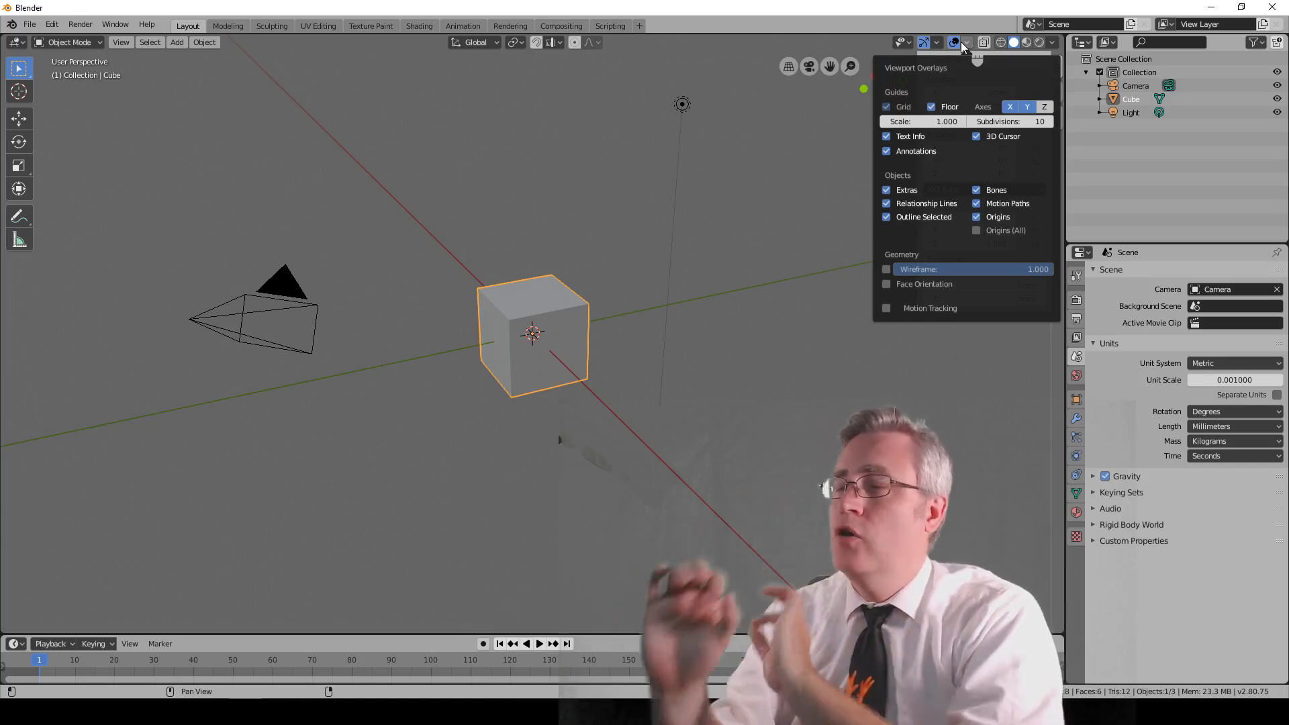
{"action": "double_click", "coordinate": [947, 121]}
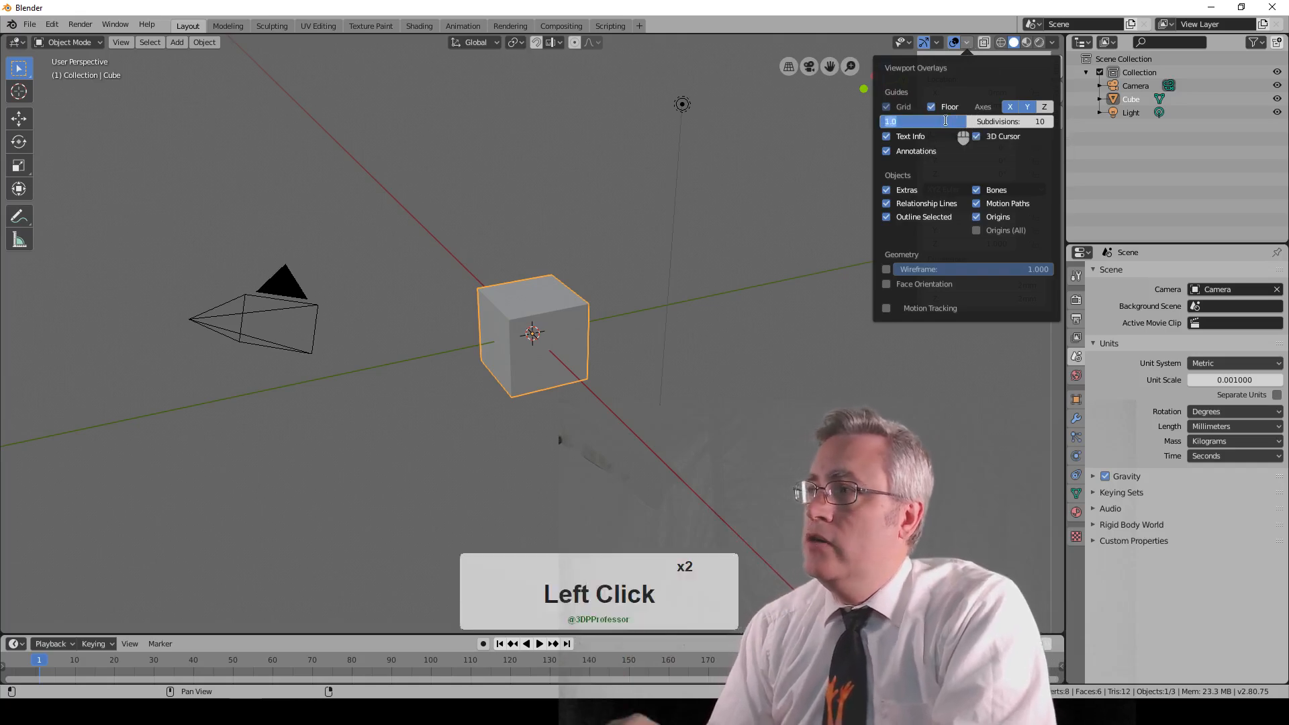
{"action": "key", "text": "KP_Enter"}
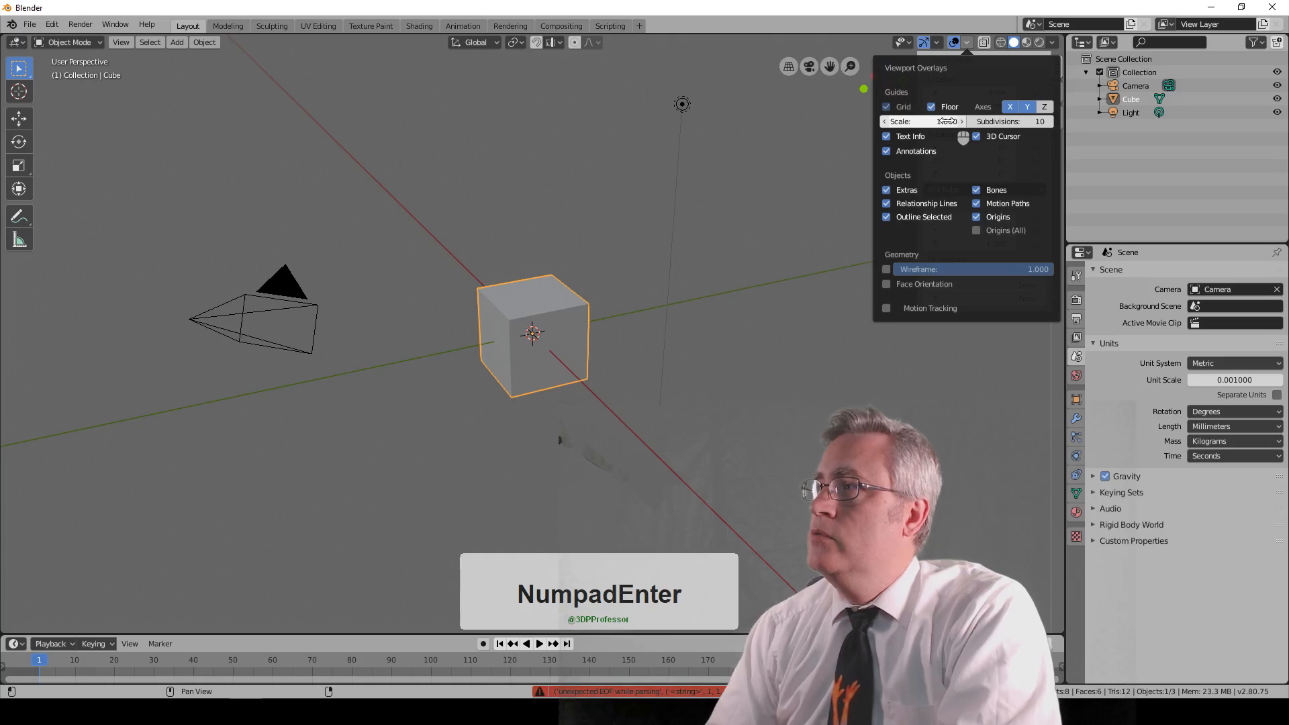
{"action": "left_click", "coordinate": [946, 121]}
{"action": "type", "text": ".001"}
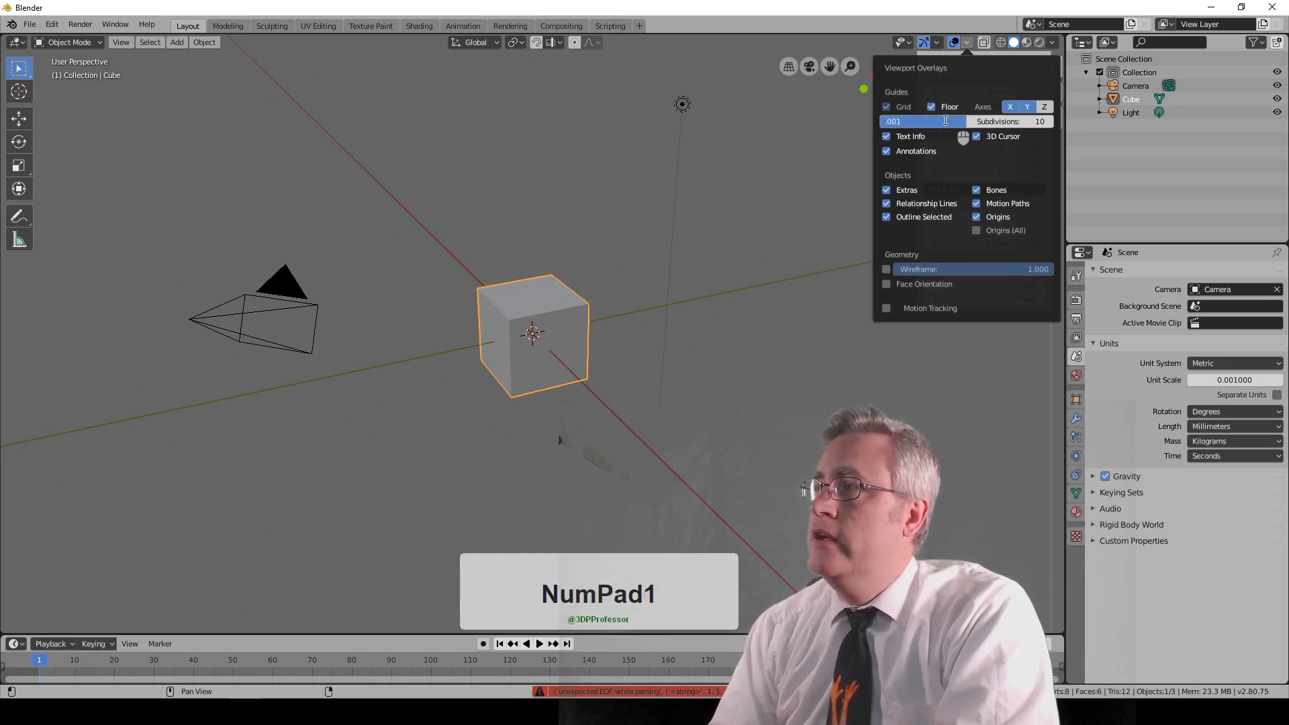
{"action": "key", "text": "KP_Enter"}
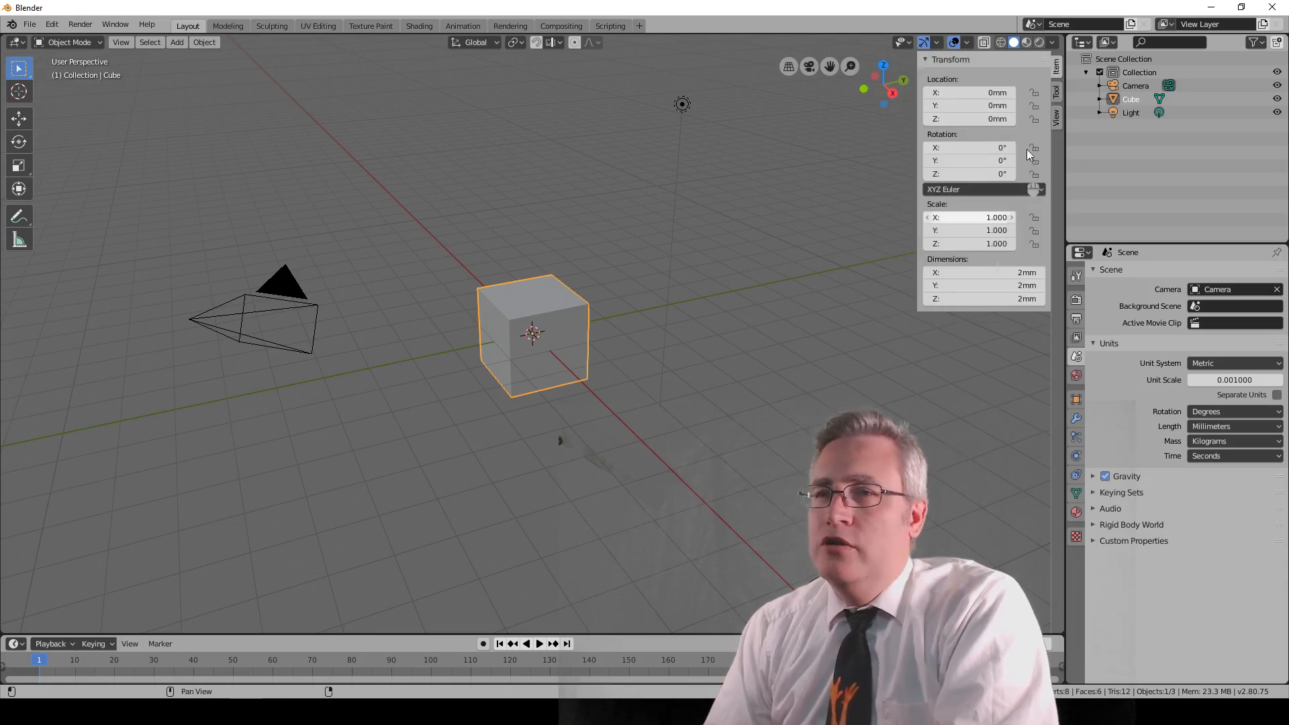
Set the viewport's clip start to 0.01 mm and clip end to 10000 mm
{"action": "left_click", "coordinate": [1058, 117]}
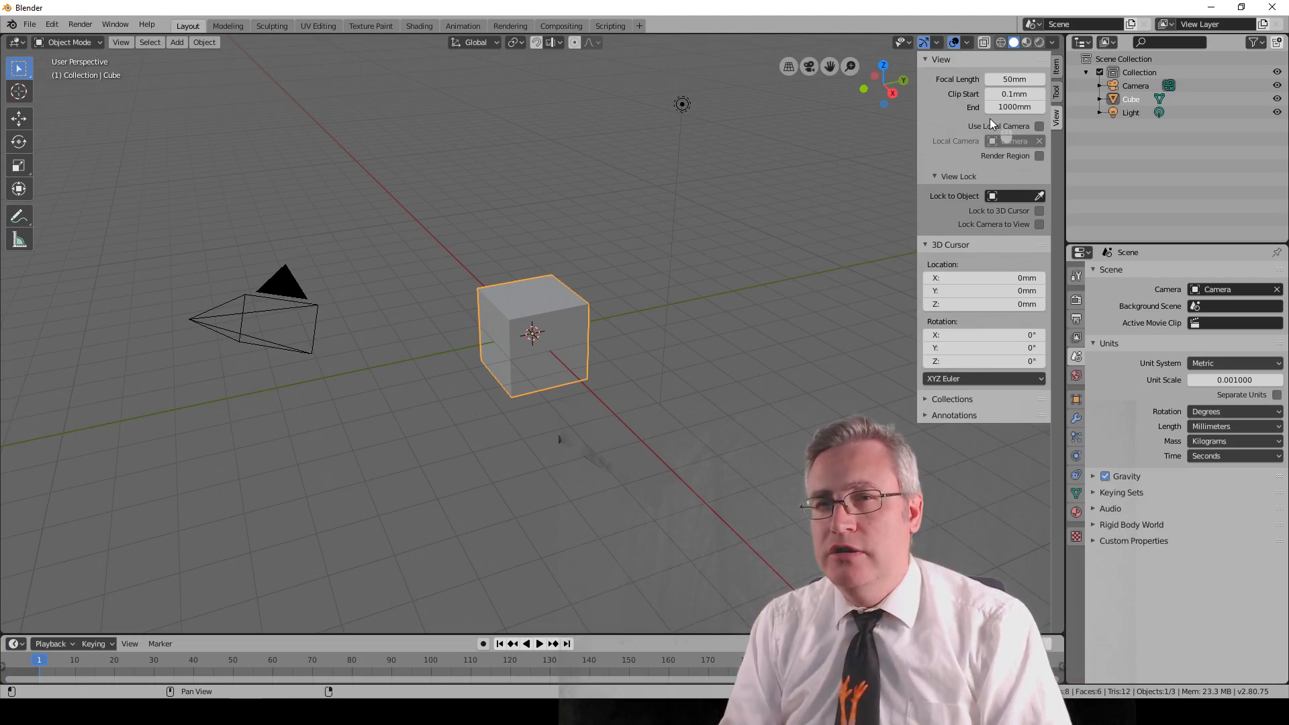
{"action": "double_click", "coordinate": [1018, 94]}
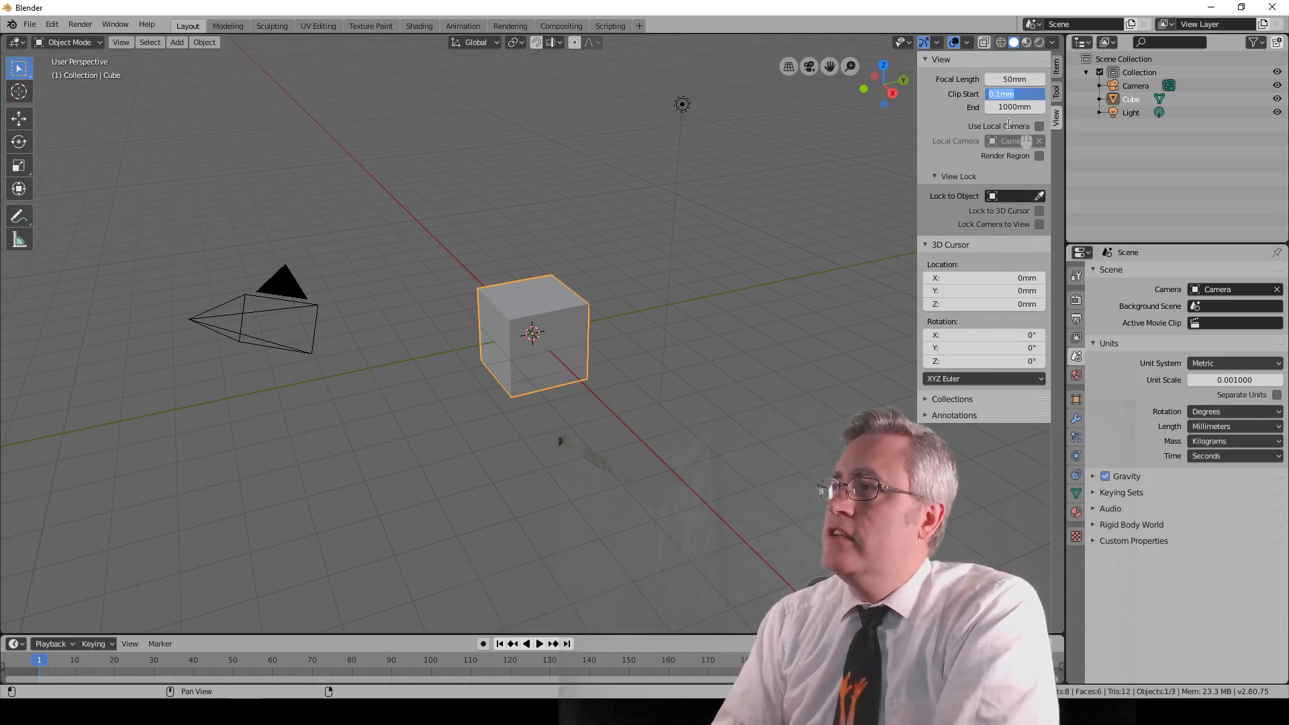
{"action": "type", "text": ".01"}
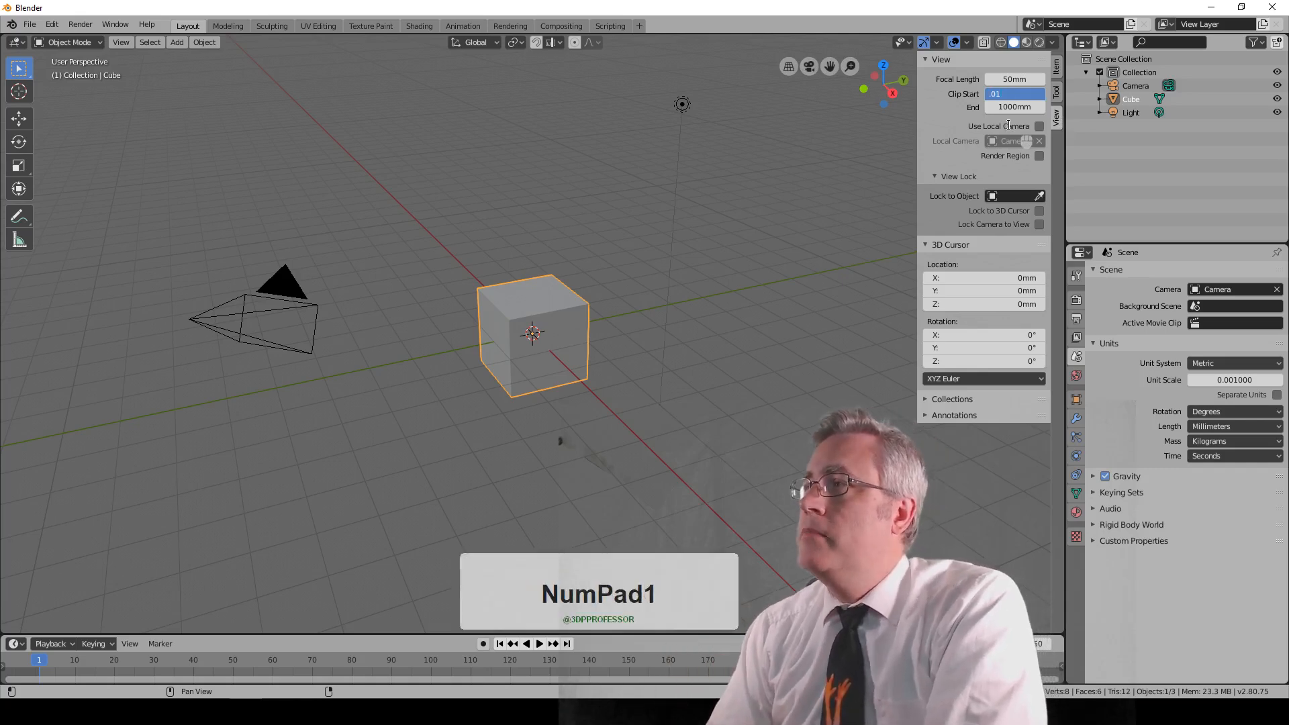
{"action": "double_click", "coordinate": [1002, 106]}
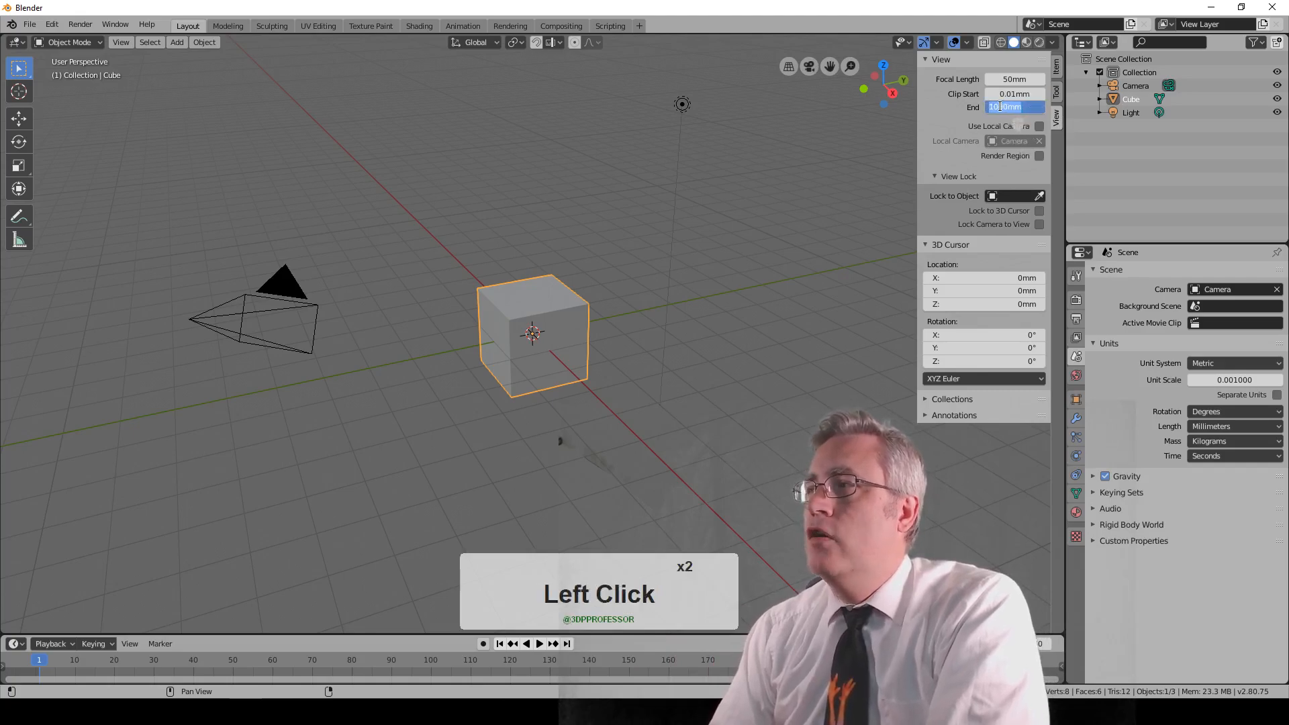
{"action": "left_click", "coordinate": [995, 108]}
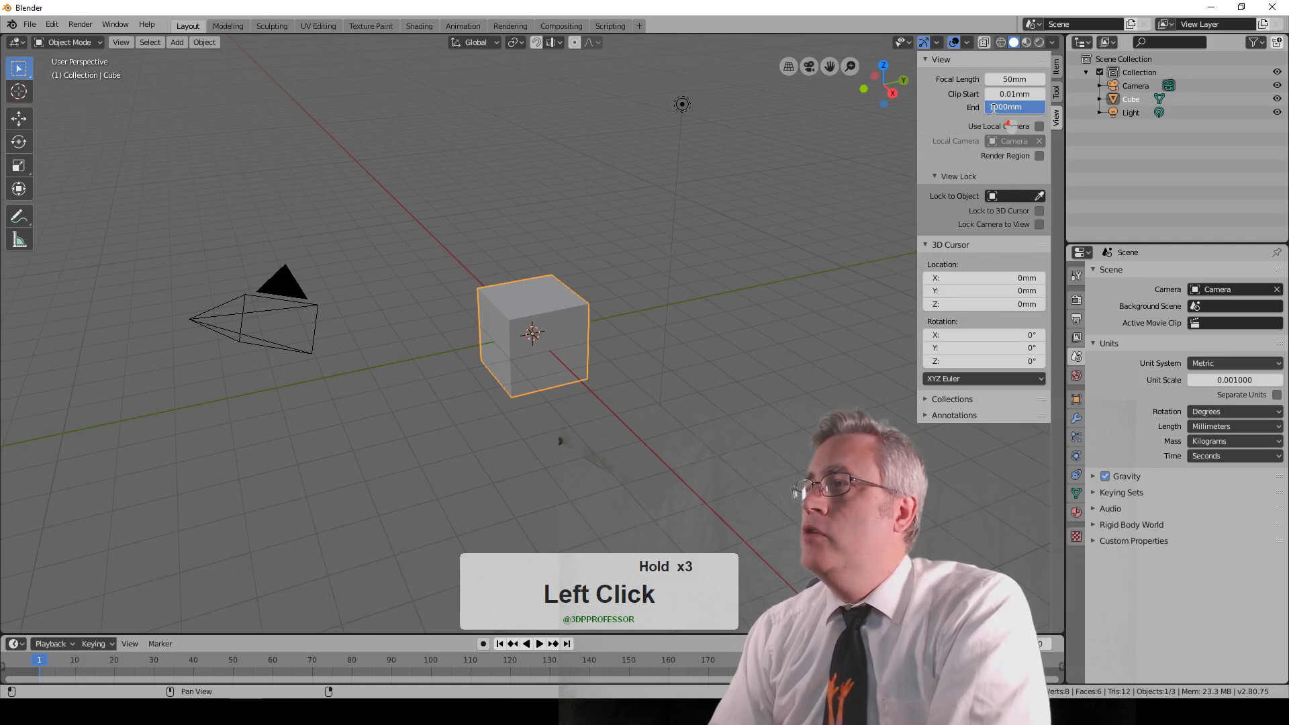
{"action": "type", "text": "0"}
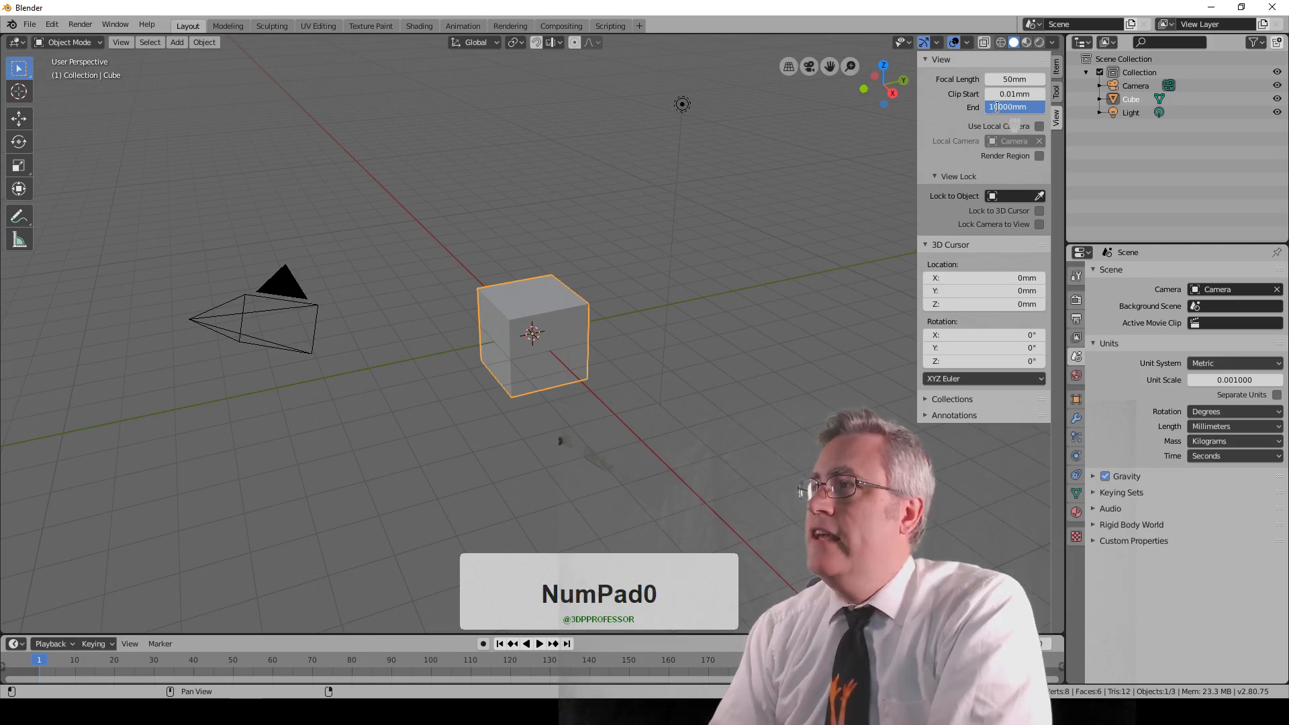
{"action": "key", "text": "KP_Enter"}
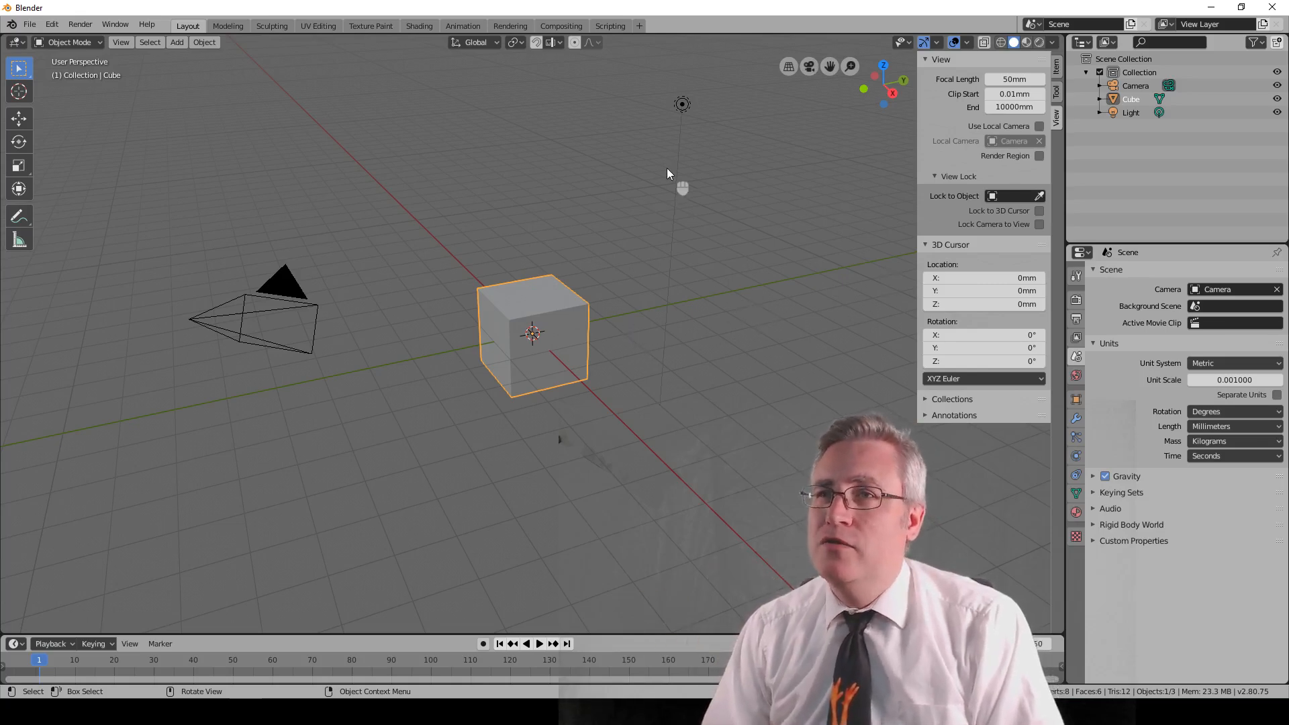
Delete the default light and camera from the scene
{"action": "left_click", "coordinate": [681, 104]}
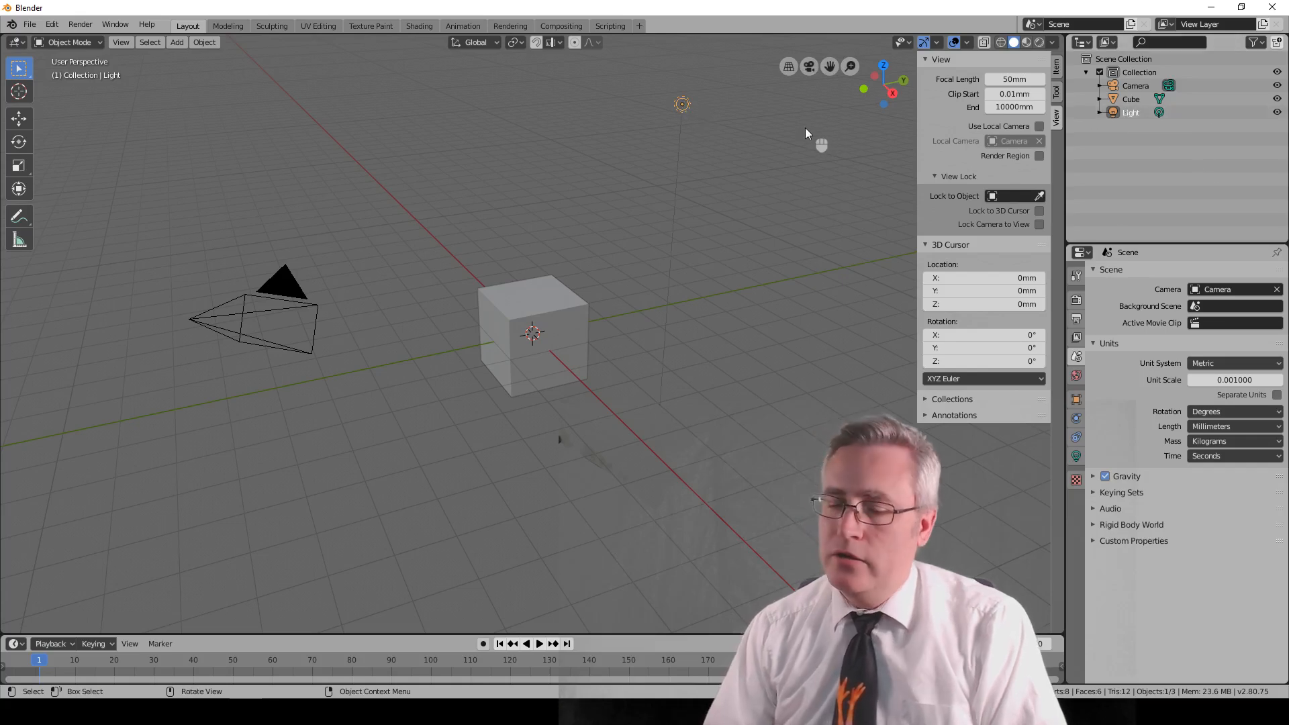
{"action": "key", "text": "Delete"}
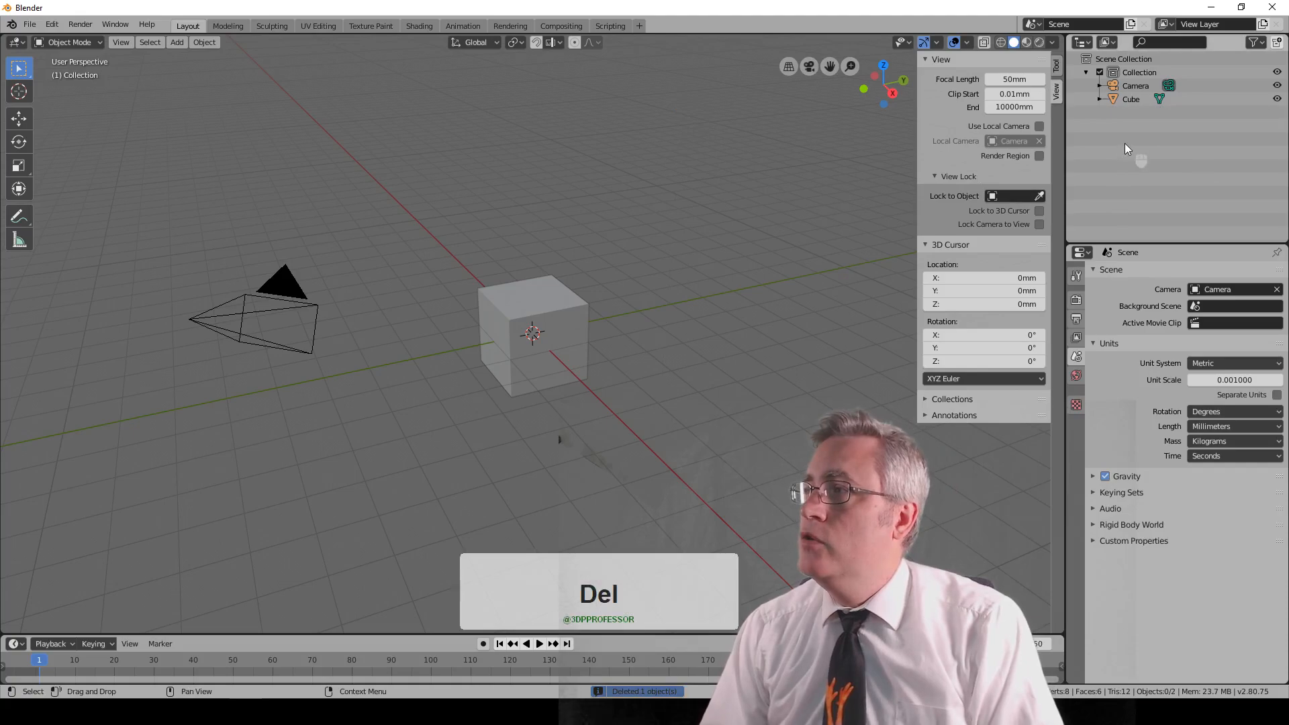
{"action": "right_click", "coordinate": [1122, 87]}
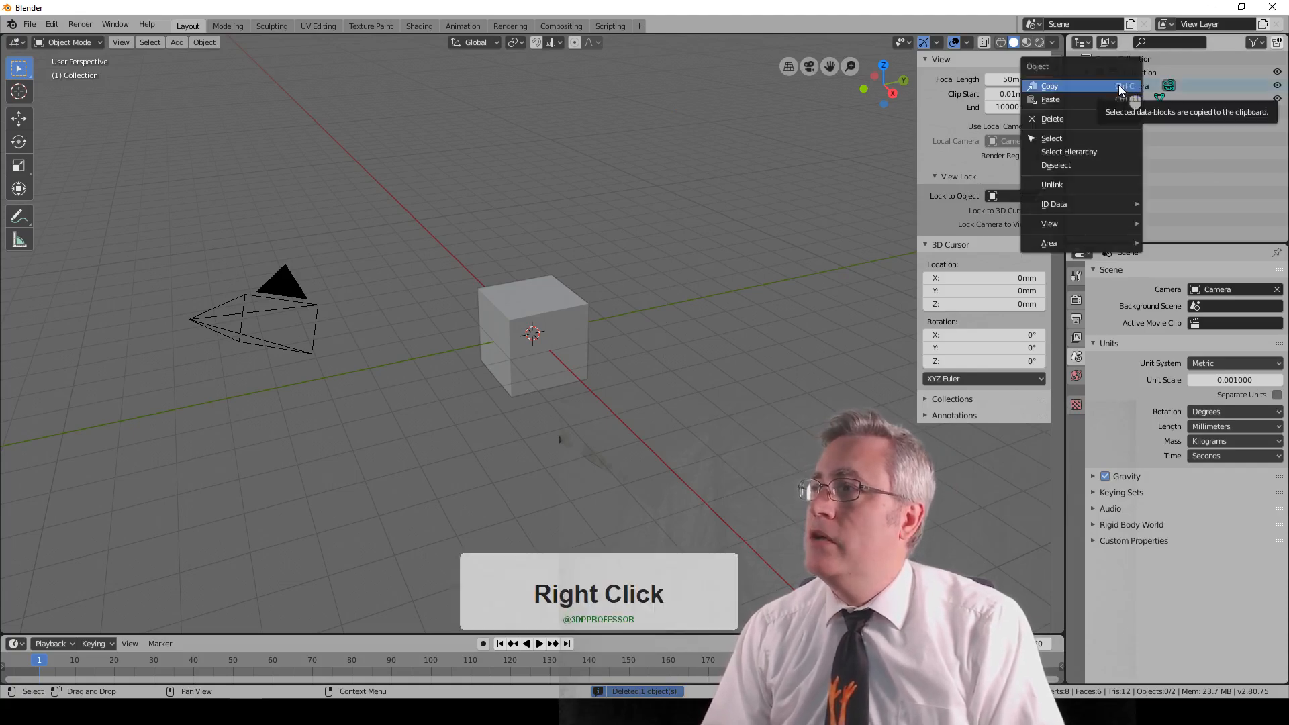
{"action": "left_click", "coordinate": [235, 325]}
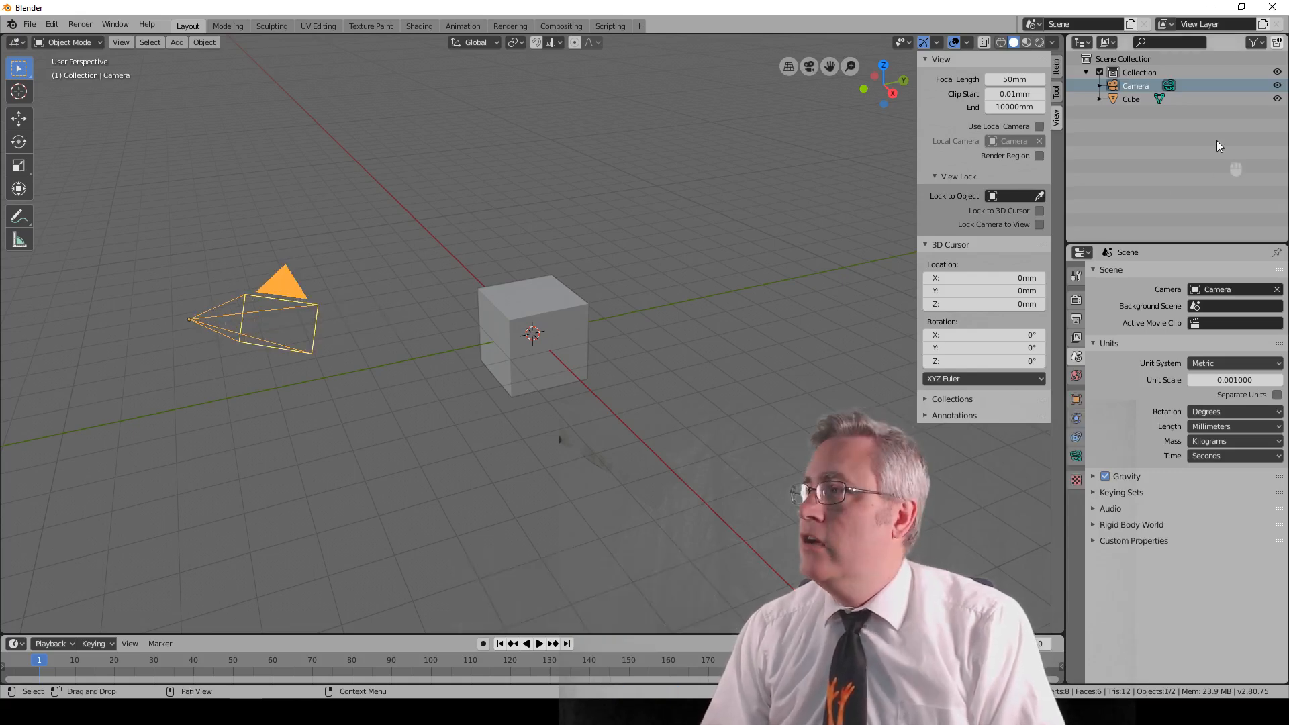
{"action": "right_click", "coordinate": [1133, 87]}
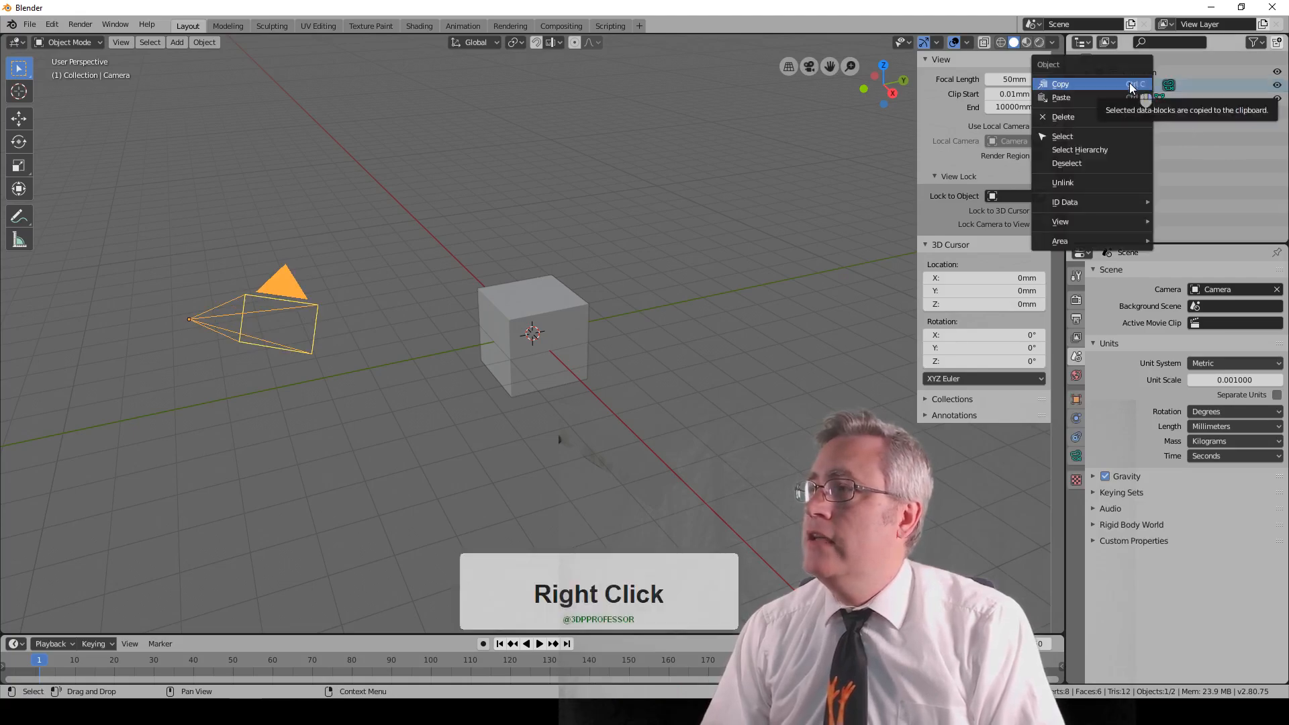
{"action": "left_click", "coordinate": [1091, 115]}
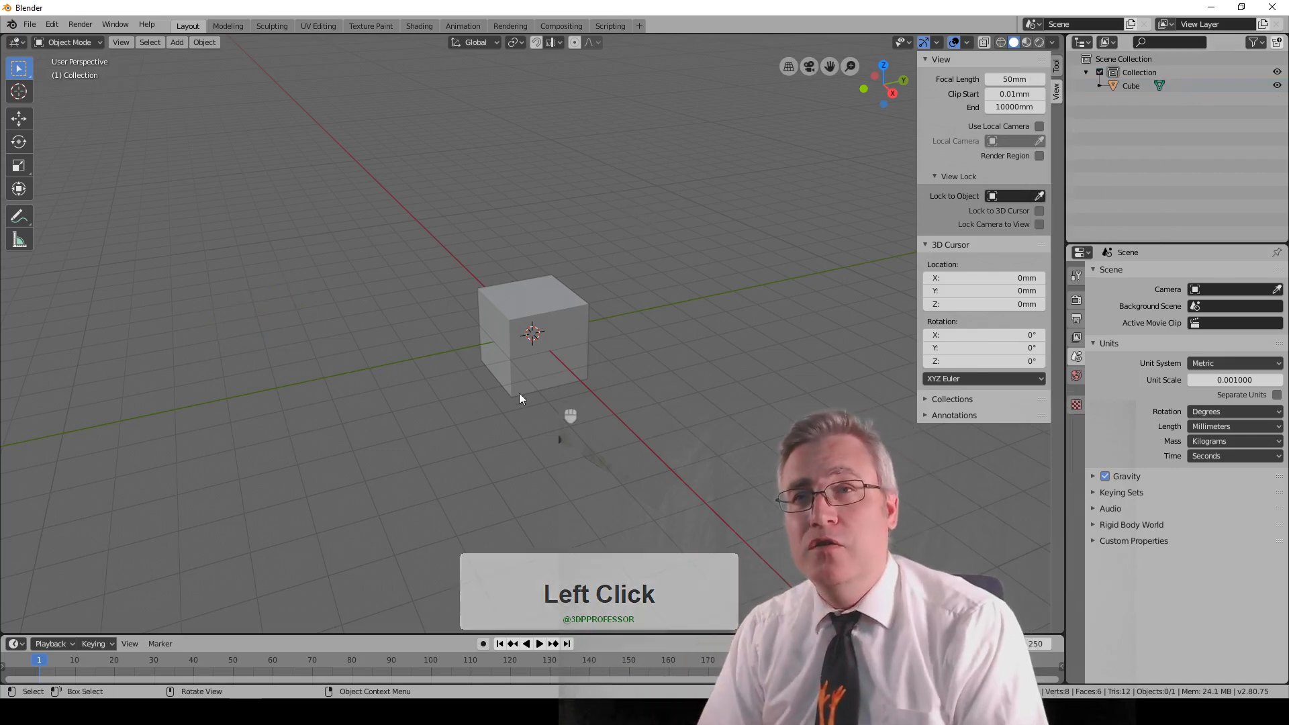
Rename the default cube object to Floor
{"action": "double_click", "coordinate": [559, 336]}
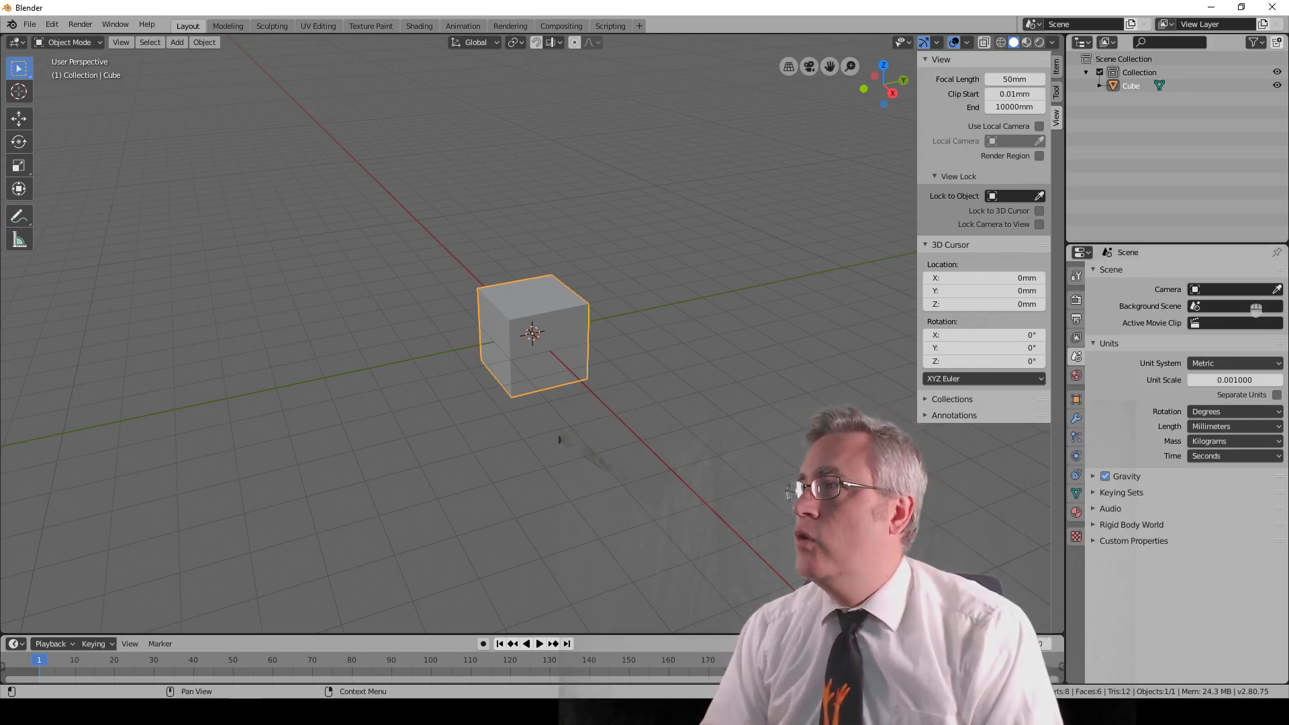
{"action": "double_click", "coordinate": [1132, 86]}
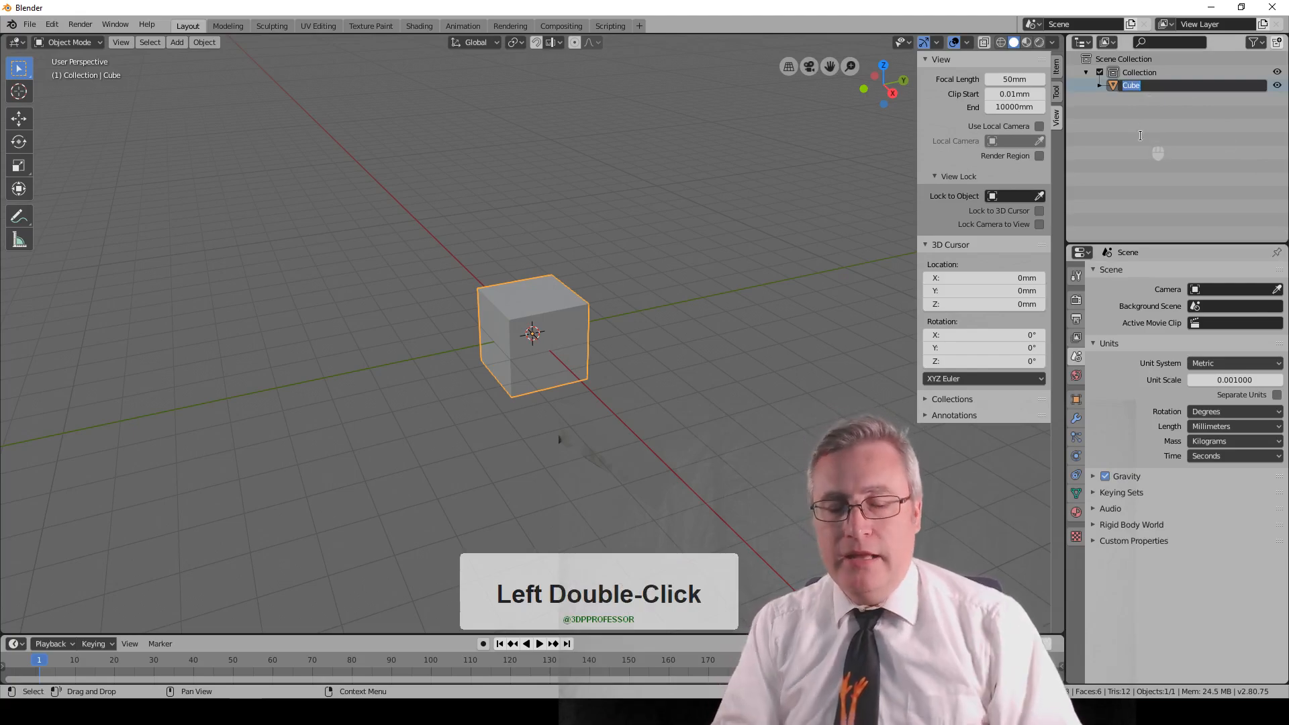
{"action": "type", "text": "Floor"}
{"action": "key", "text": "Return"}
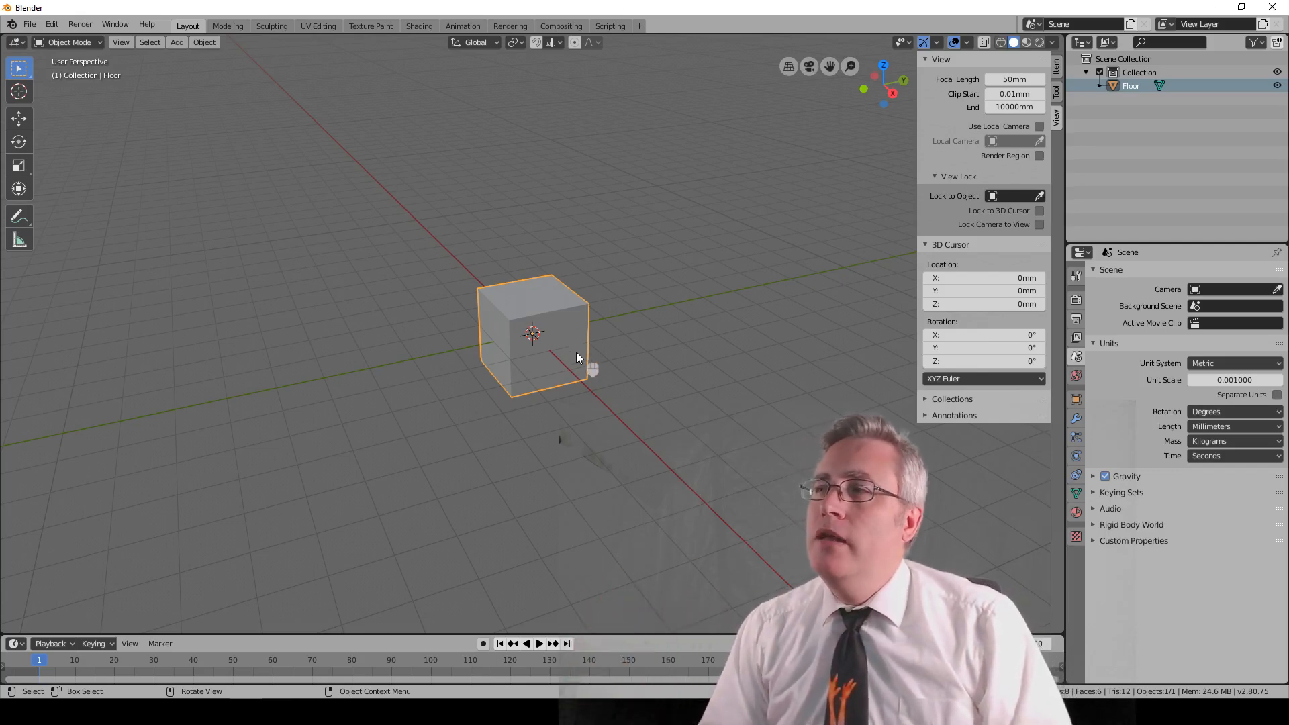
Switch to the Modeling workspace
{"action": "middle_click_drag", "start_coordinate": [571, 349], "coordinate": [538, 312]}
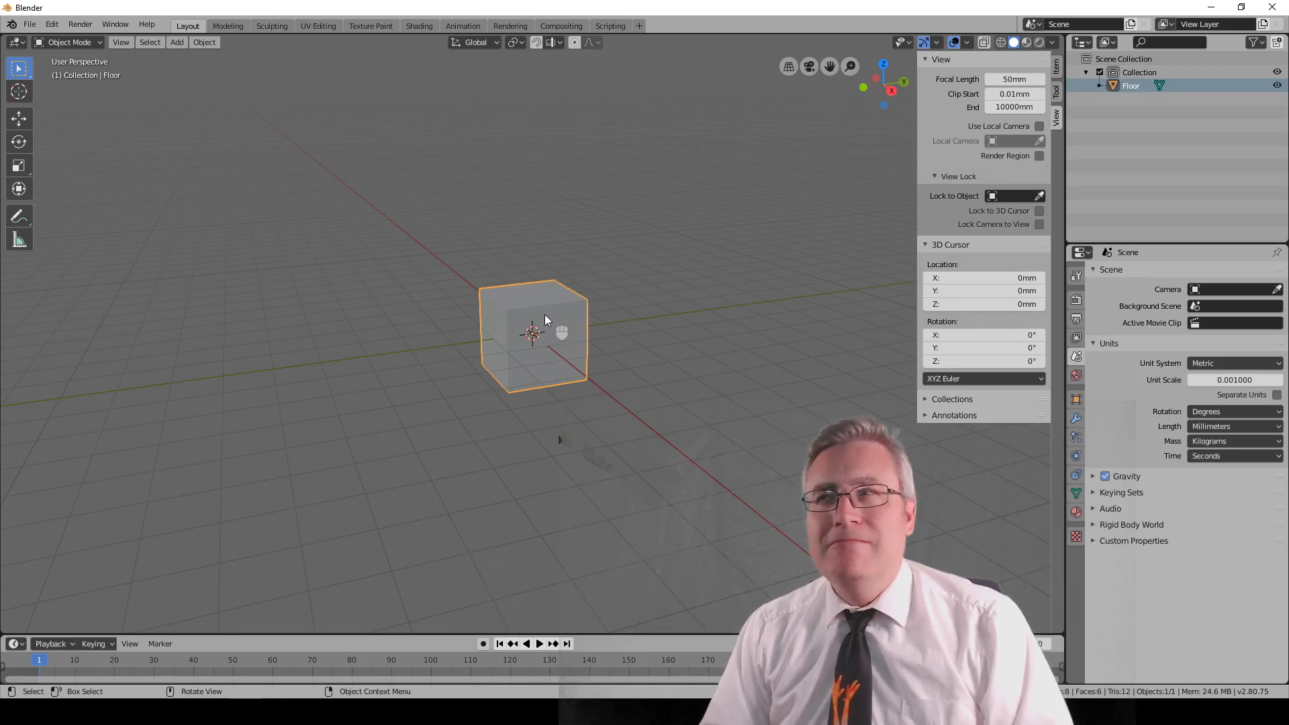
{"action": "middle_click_drag", "start_coordinate": [513, 314], "coordinate": [527, 334]}
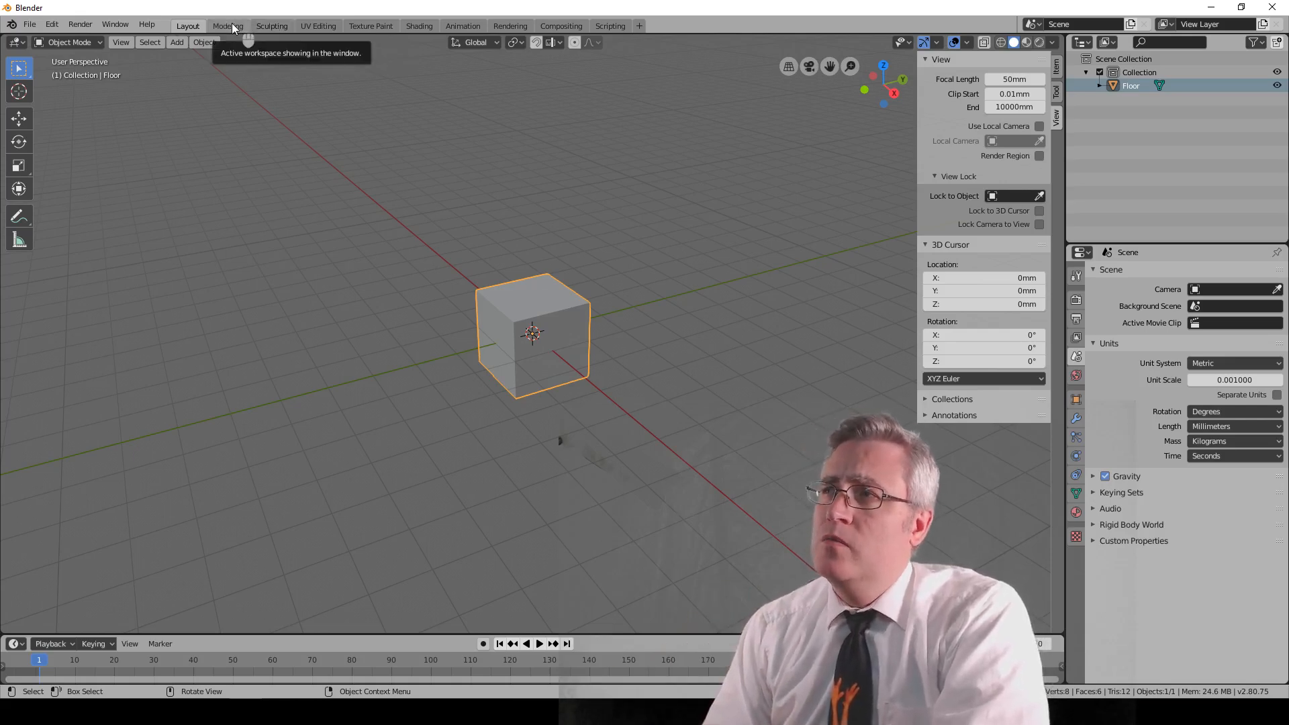
{"action": "right_click", "coordinate": [188, 28]}
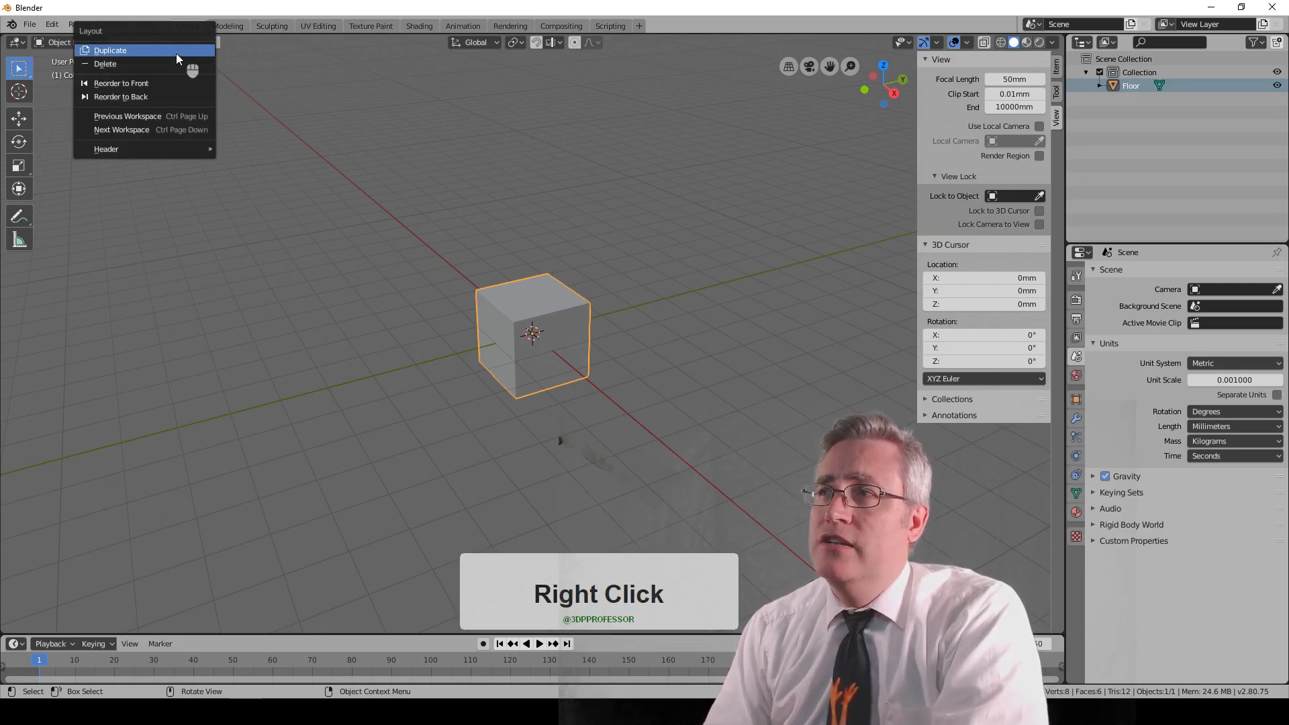
{"action": "left_click", "coordinate": [223, 26]}
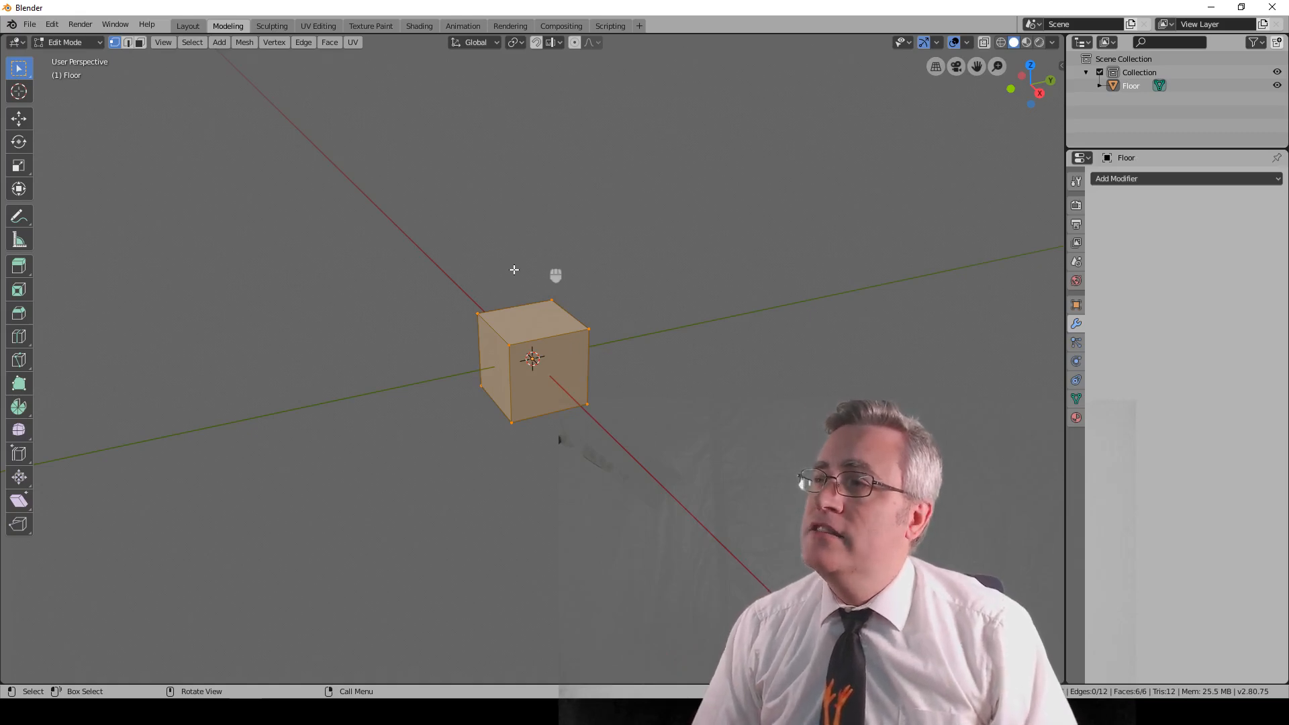
Move the Floor's entire mesh -1 mm along the global Z axis and return to Object Mode
{"action": "middle_click_drag", "start_coordinate": [356, 342], "coordinate": [604, 340]}
{"action": "middle_click_drag", "start_coordinate": [395, 326], "coordinate": [607, 295]}
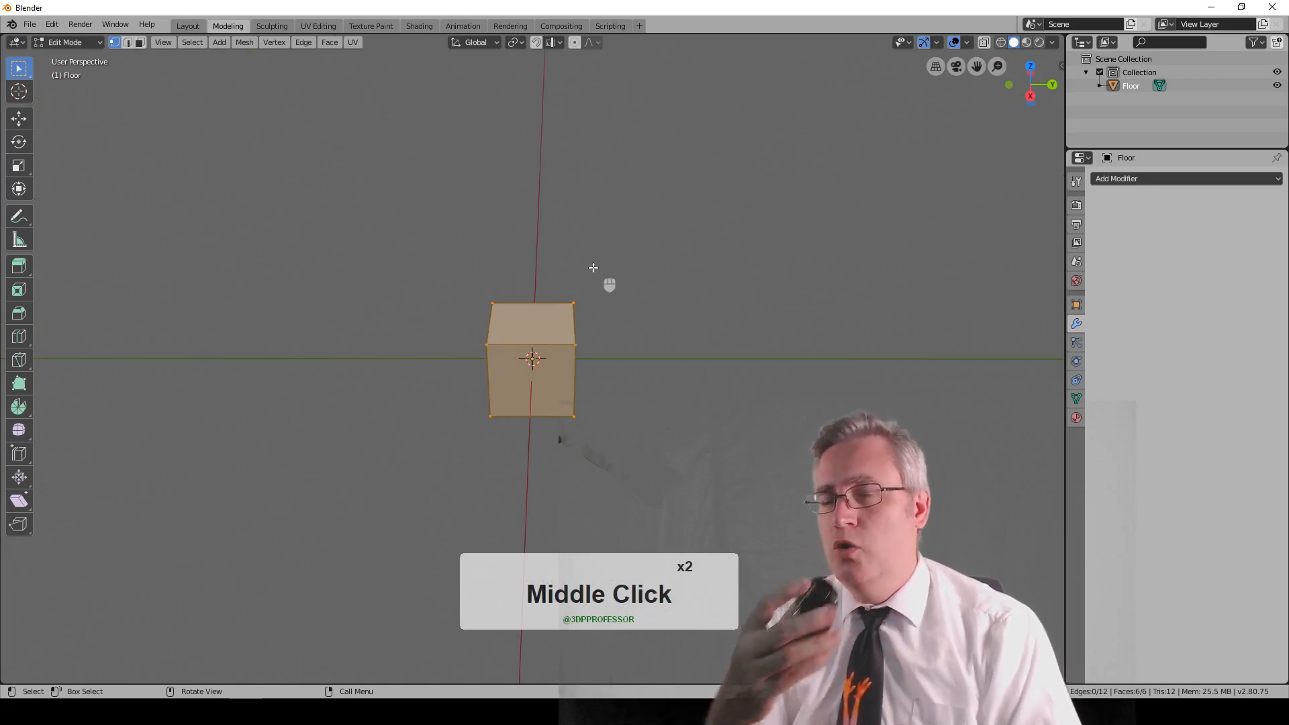
{"action": "middle_click_drag", "start_coordinate": [616, 282], "coordinate": [404, 300]}
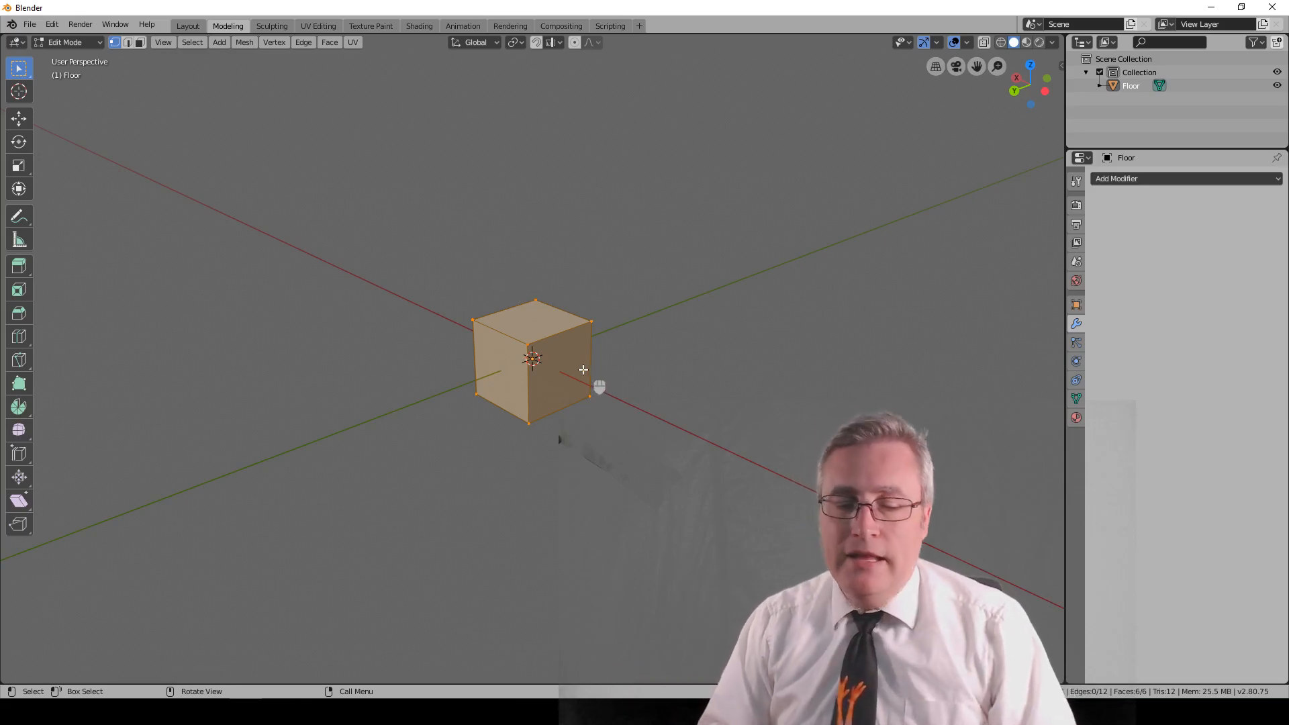
{"action": "key", "text": "g"}
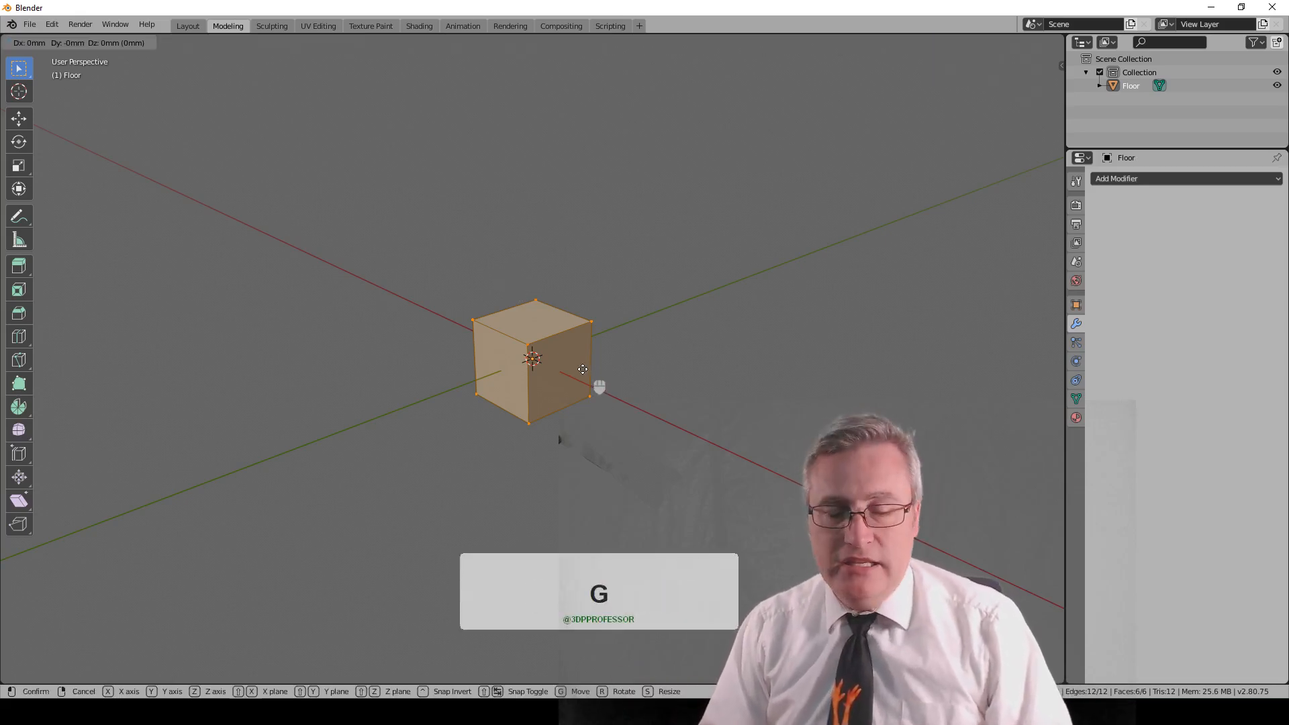
{"action": "key", "text": "z"}
{"action": "key", "text": "KP_Subtract"}
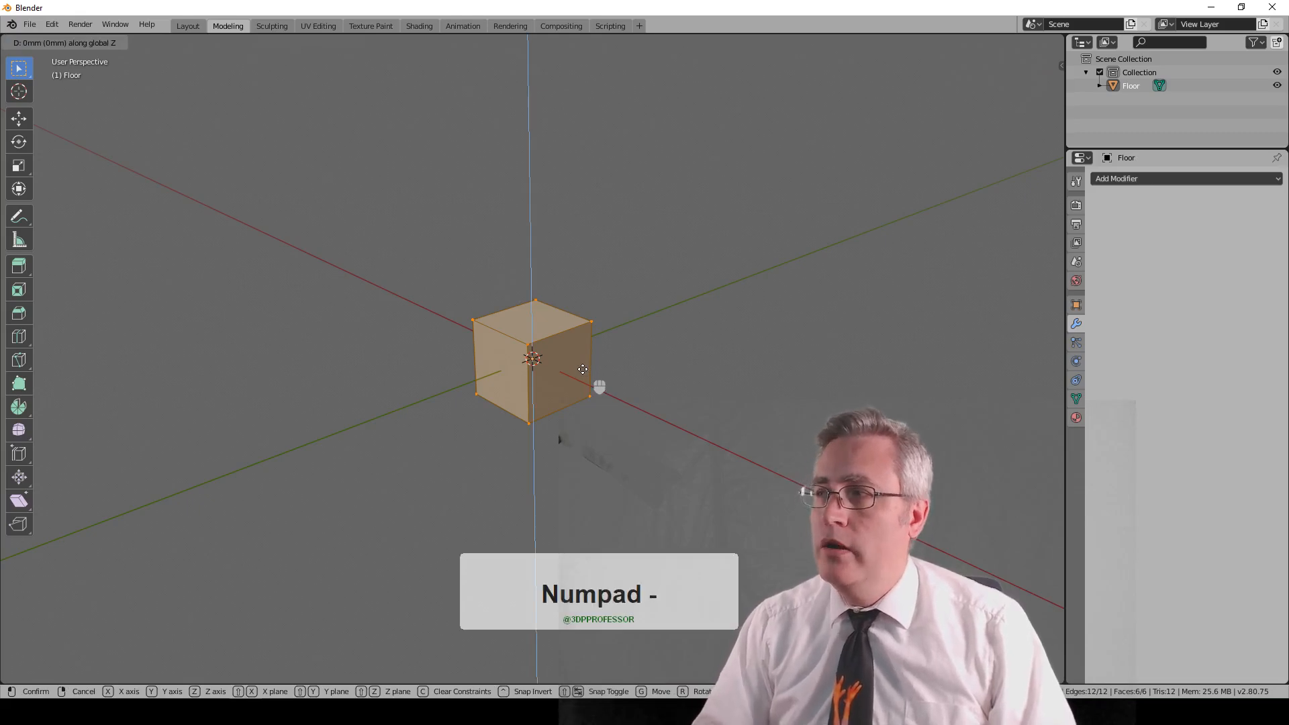
{"action": "key", "text": "KP_1"}
{"action": "key", "text": "KP_Enter"}
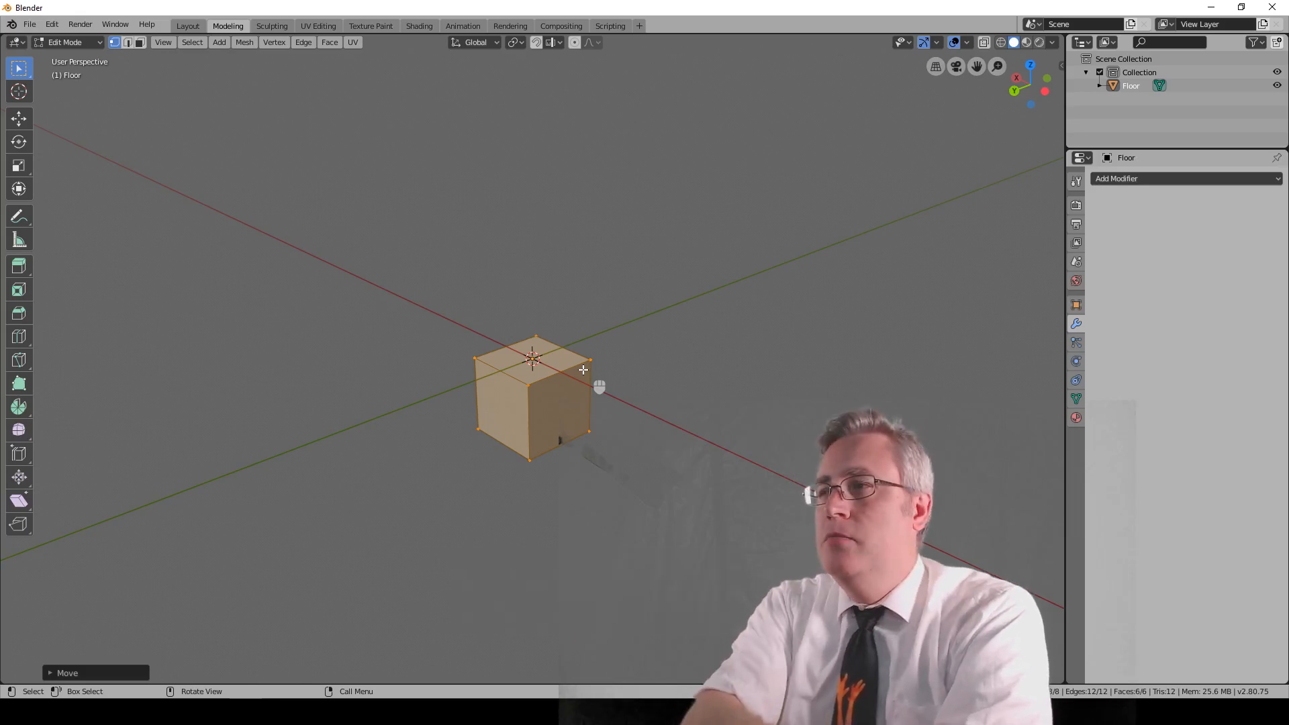
{"action": "key", "text": "Tab"}
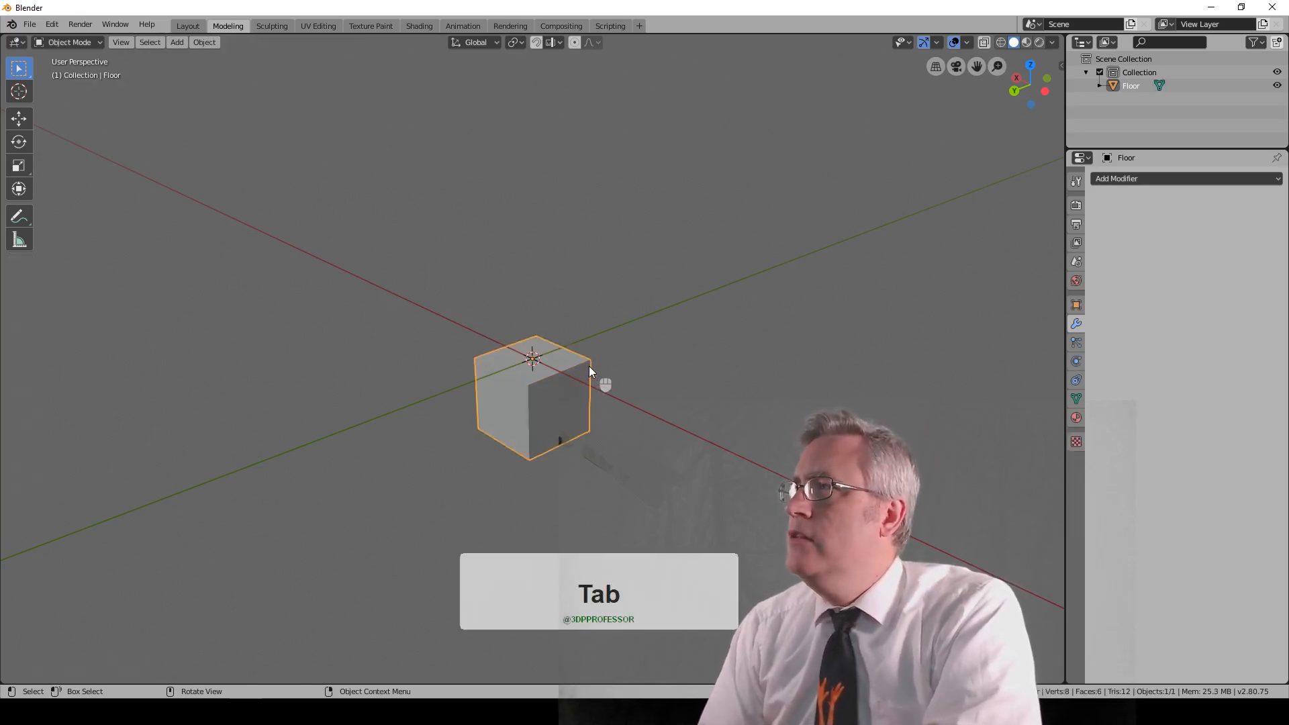
Set the grid scale in this workspace's viewport overlays to 0.001
{"action": "left_click", "coordinate": [971, 42]}
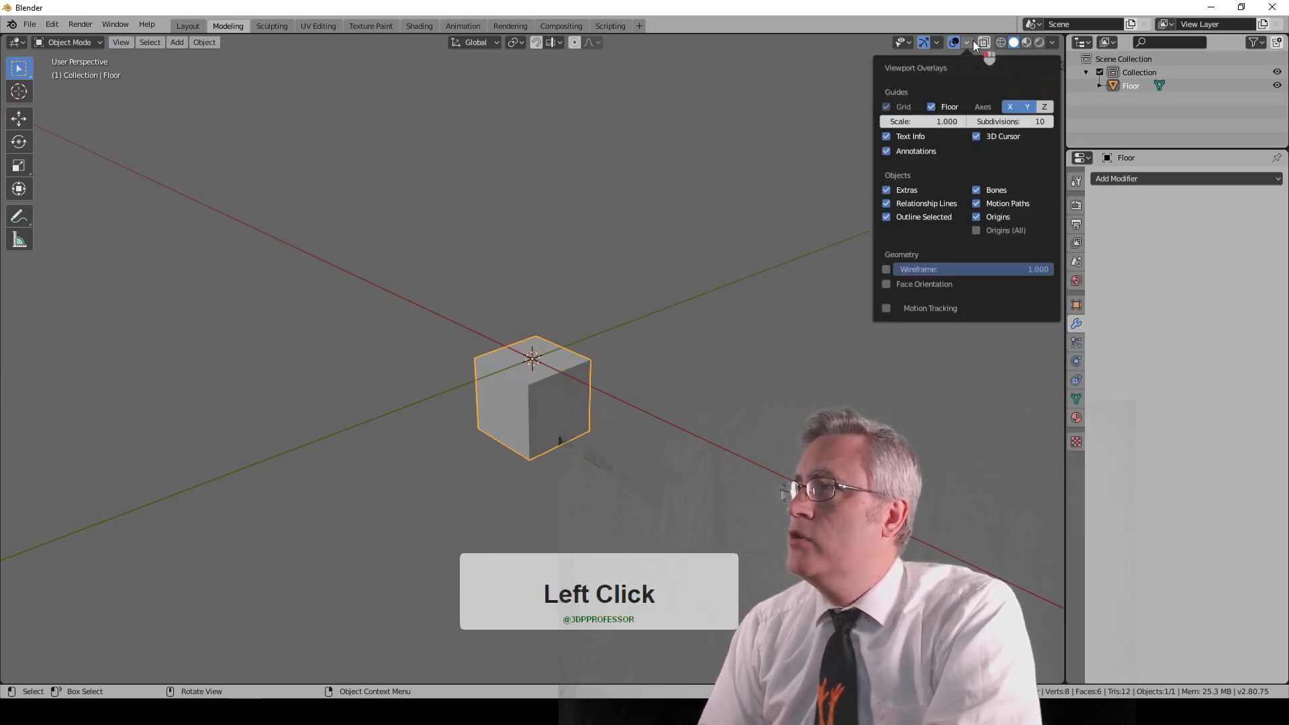
{"action": "double_click", "coordinate": [944, 118]}
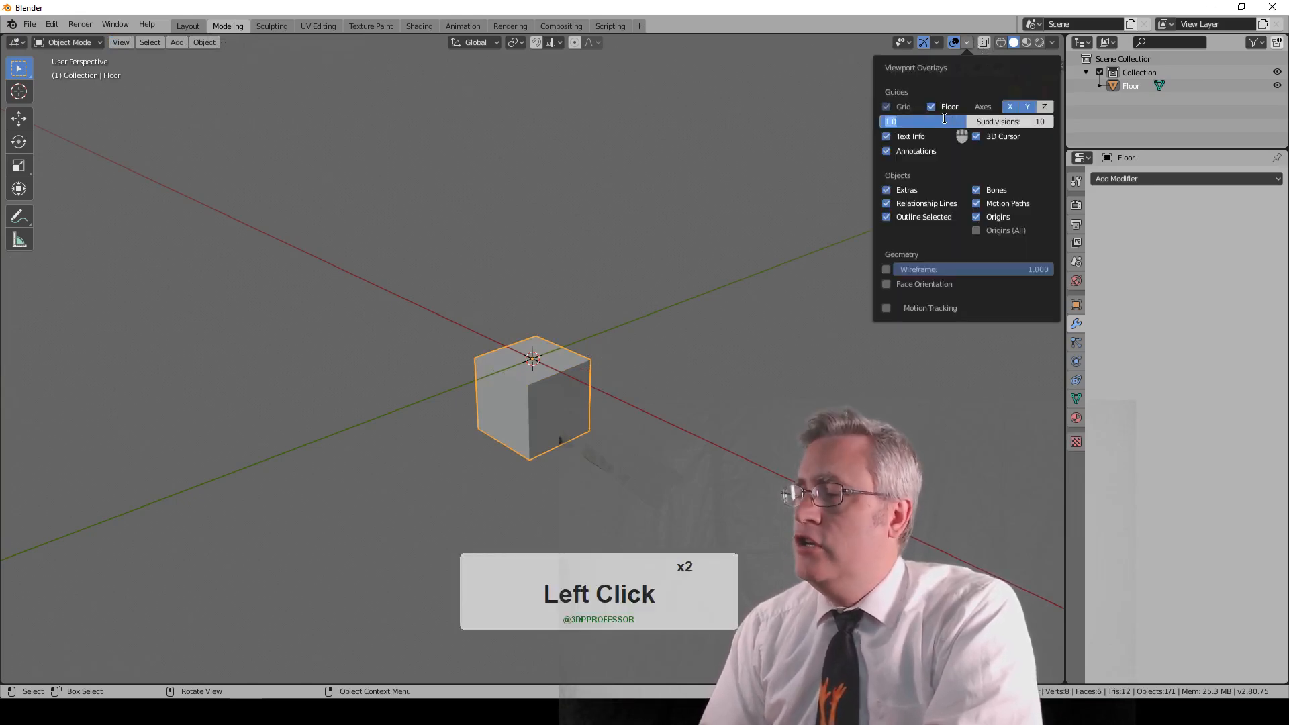
{"action": "type", "text": ".1"}
{"action": "key", "text": "Return"}
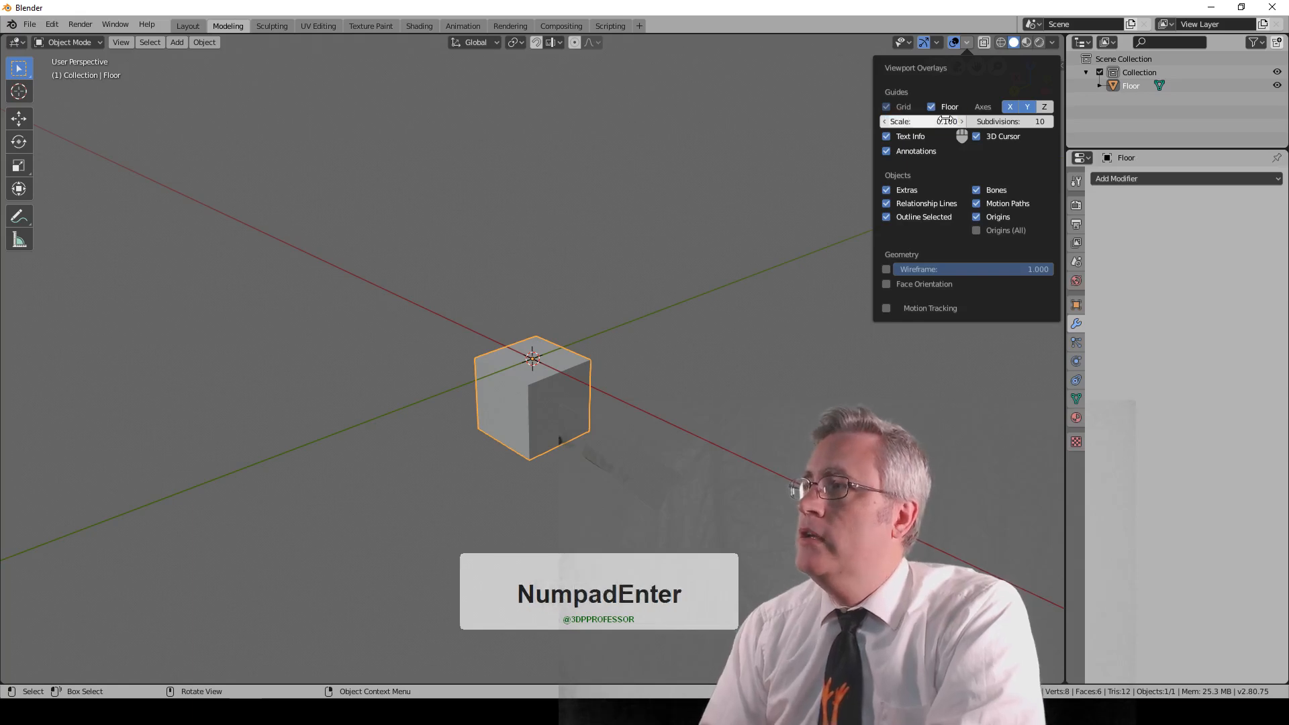
{"action": "left_click", "coordinate": [947, 121]}
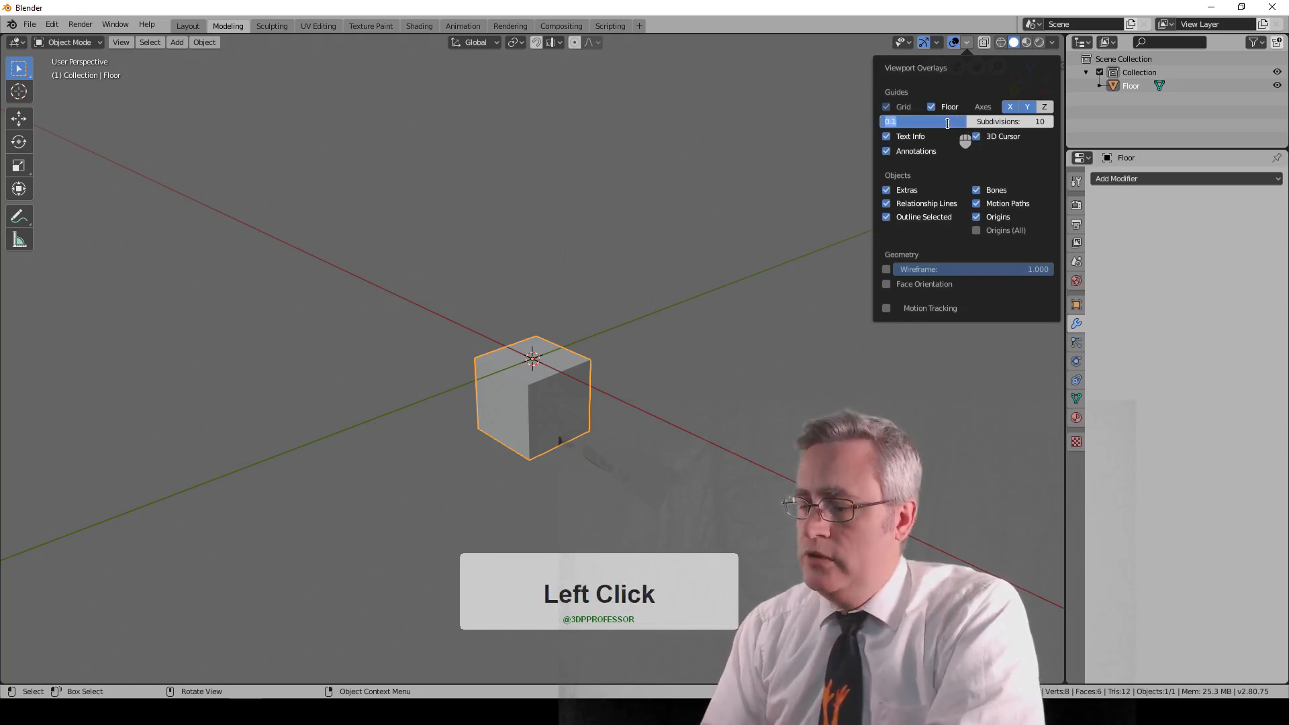
{"action": "type", "text": ".001"}
{"action": "key", "text": "Return"}
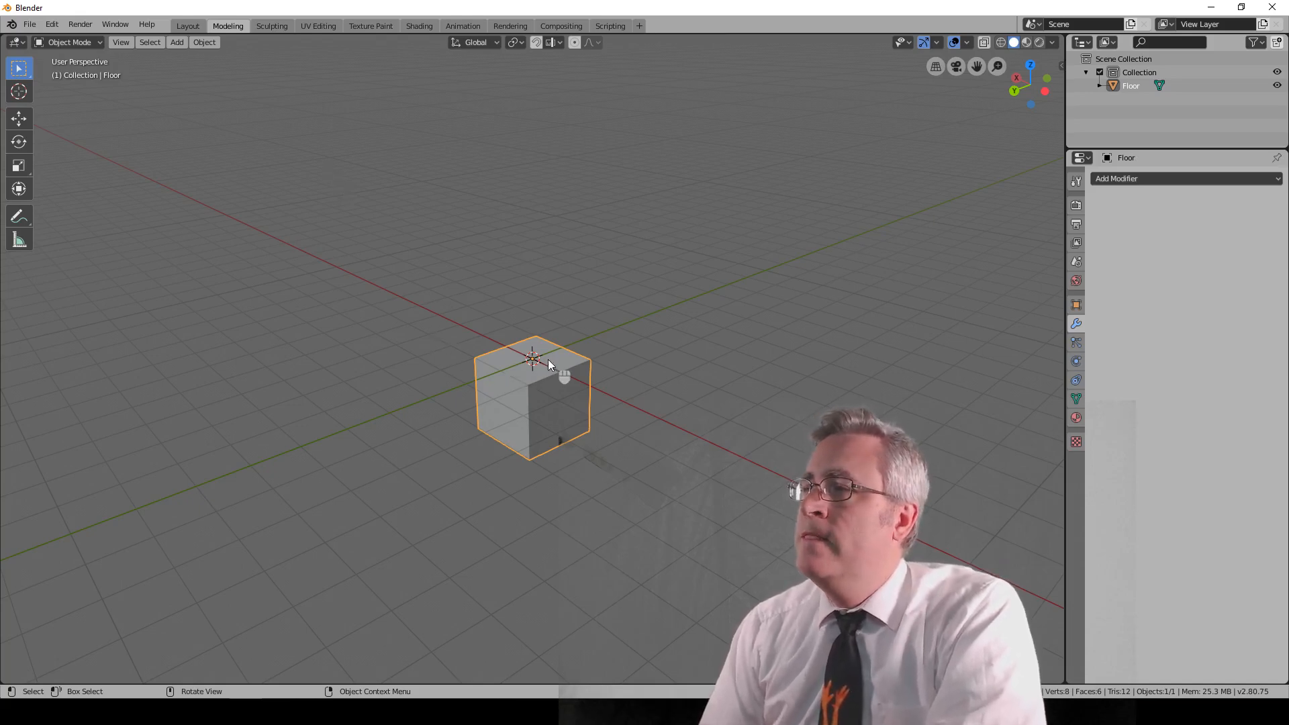
Set the Floor object's X and Y dimensions to 100 mm each
{"action": "mouse_move", "coordinate": [536, 387]}
{"action": "middle_mouse_down"}
{"action": "mouse_move", "coordinate": [570, 350]}
{"action": "mouse_move", "coordinate": [596, 351]}
{"action": "mouse_move", "coordinate": [527, 373]}
{"action": "middle_mouse_up"}
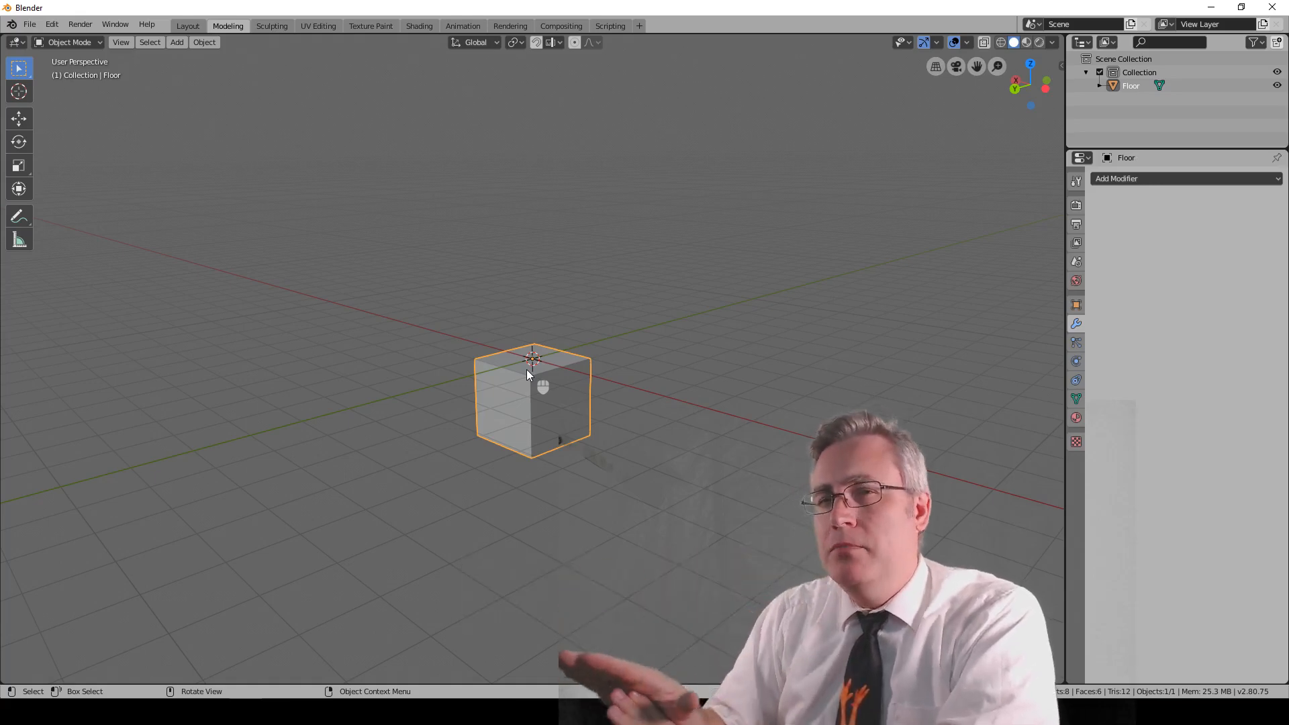
{"action": "mouse_move", "coordinate": [535, 374]}
{"action": "middle_mouse_down"}
{"action": "mouse_move", "coordinate": [511, 365]}
{"action": "mouse_move", "coordinate": [531, 361]}
{"action": "middle_mouse_up"}
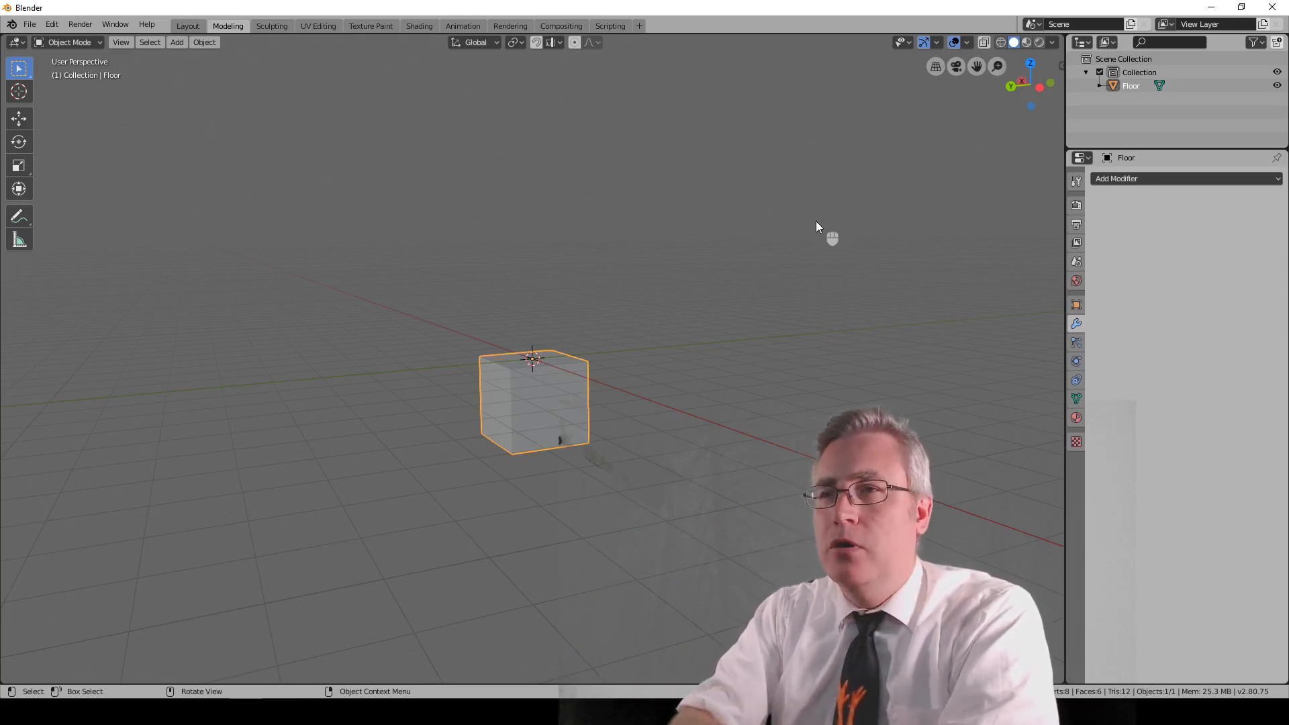
{"action": "key", "text": "n"}
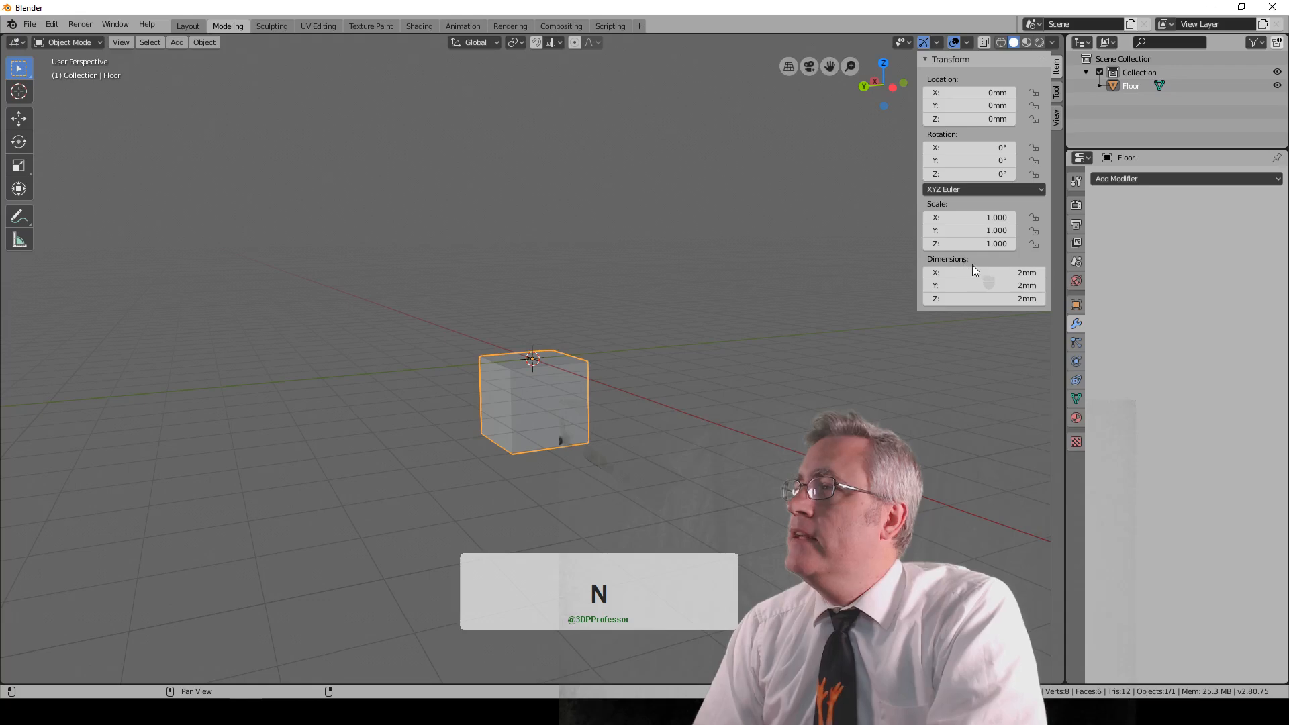
{"action": "left_click", "coordinate": [1008, 272]}
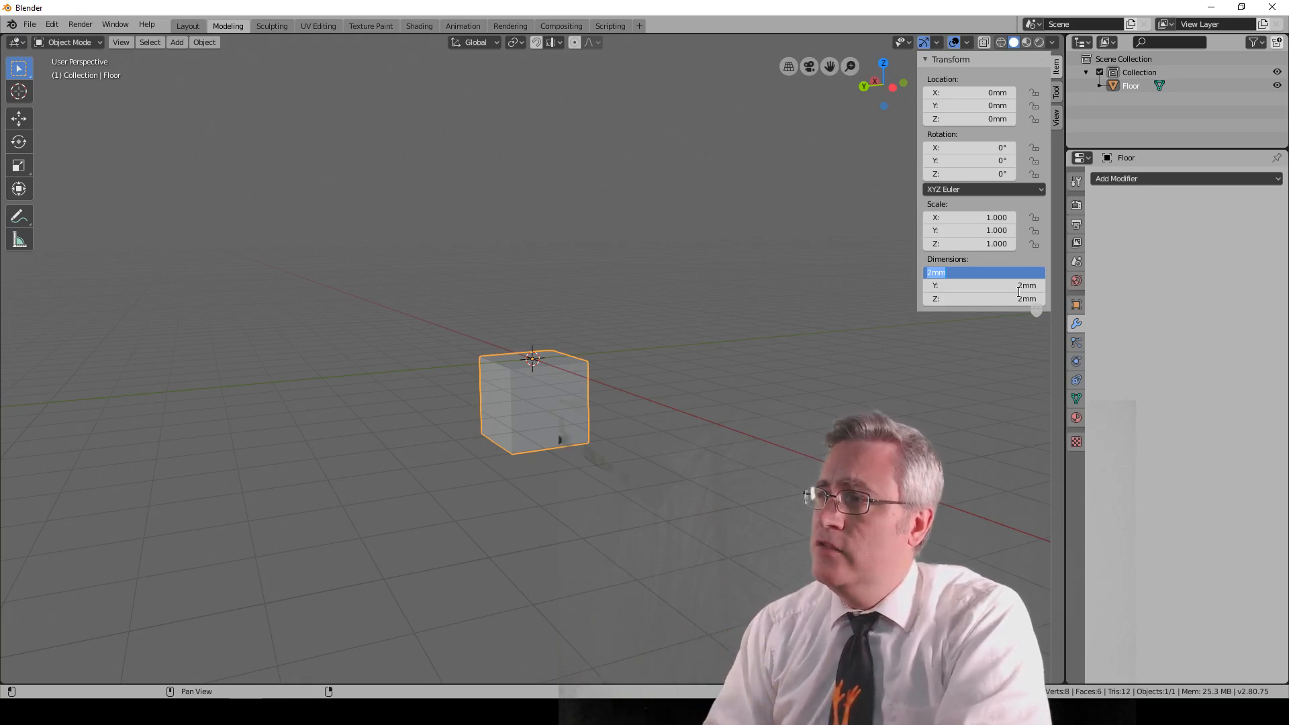
{"action": "key", "text": "KP_1"}
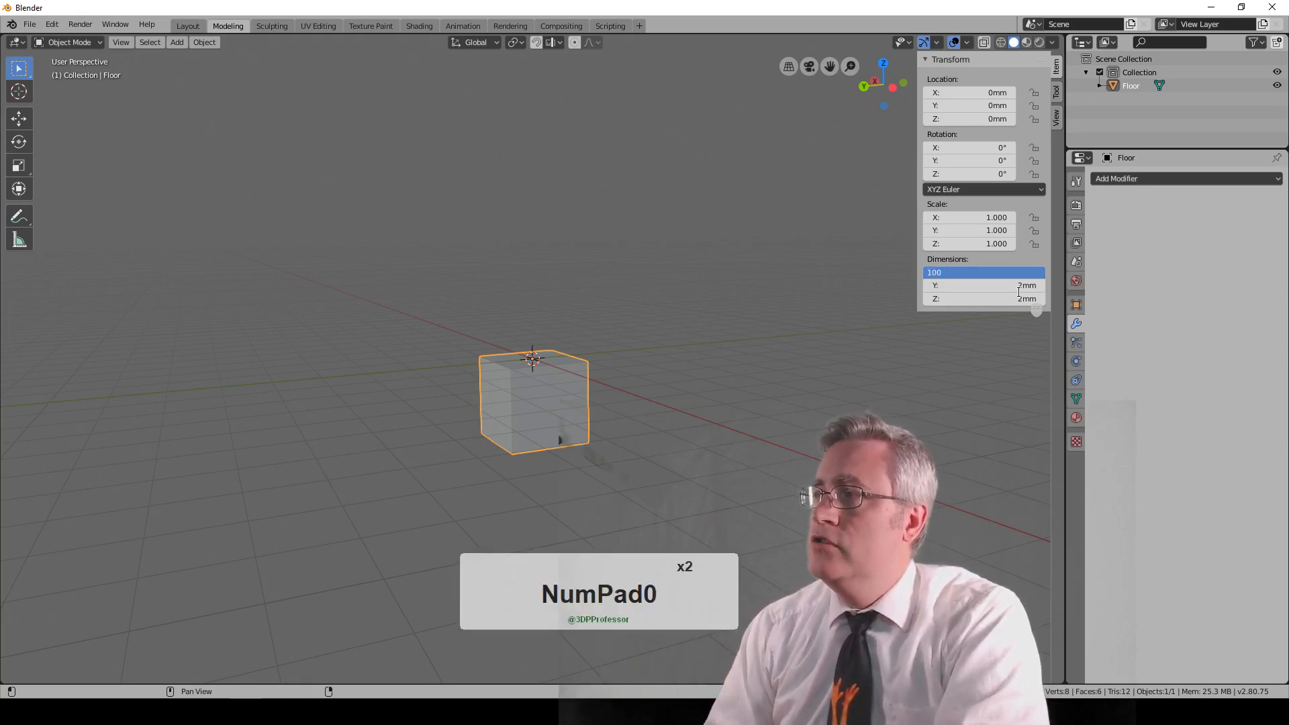
{"action": "type", "text": "00"}
{"action": "key", "text": "KP_Enter"}
{"action": "left_click", "coordinate": [1019, 286]}
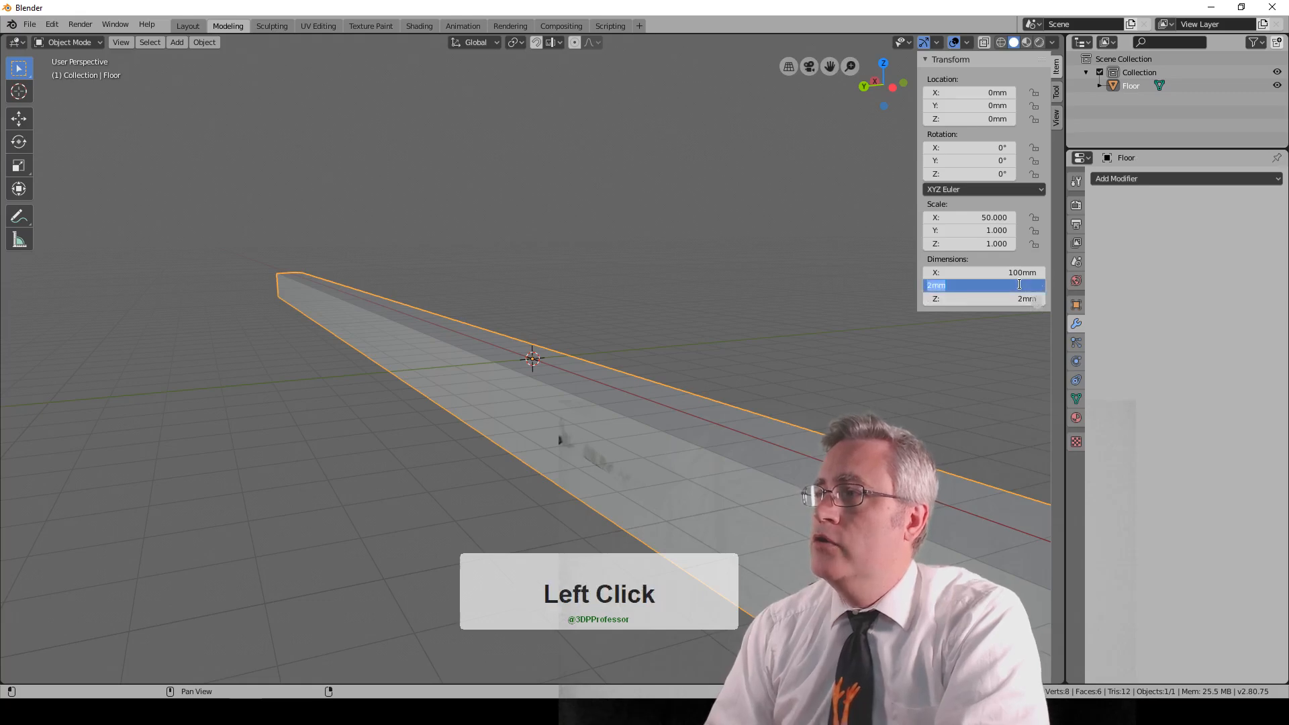
{"action": "type", "text": "100"}
{"action": "key", "text": "KP_Enter"}
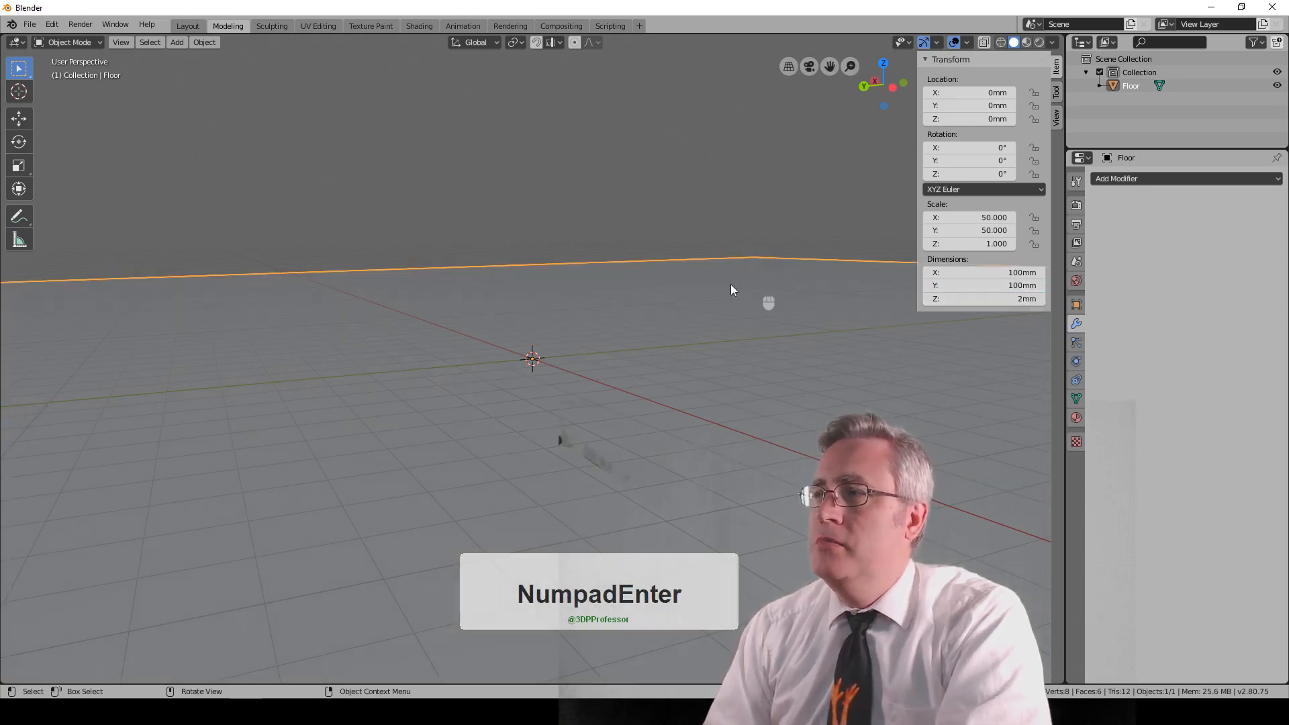
Set the Floor object's Z dimension to 20 mm
{"action": "scroll", "coordinate": [631, 277], "scroll_direction": "down", "scroll_amount": 2}
{"action": "scroll", "coordinate": [607, 269], "scroll_direction": "down", "scroll_amount": 2}
{"action": "middle_click_drag", "start_coordinate": [553, 262], "coordinate": [575, 296]}
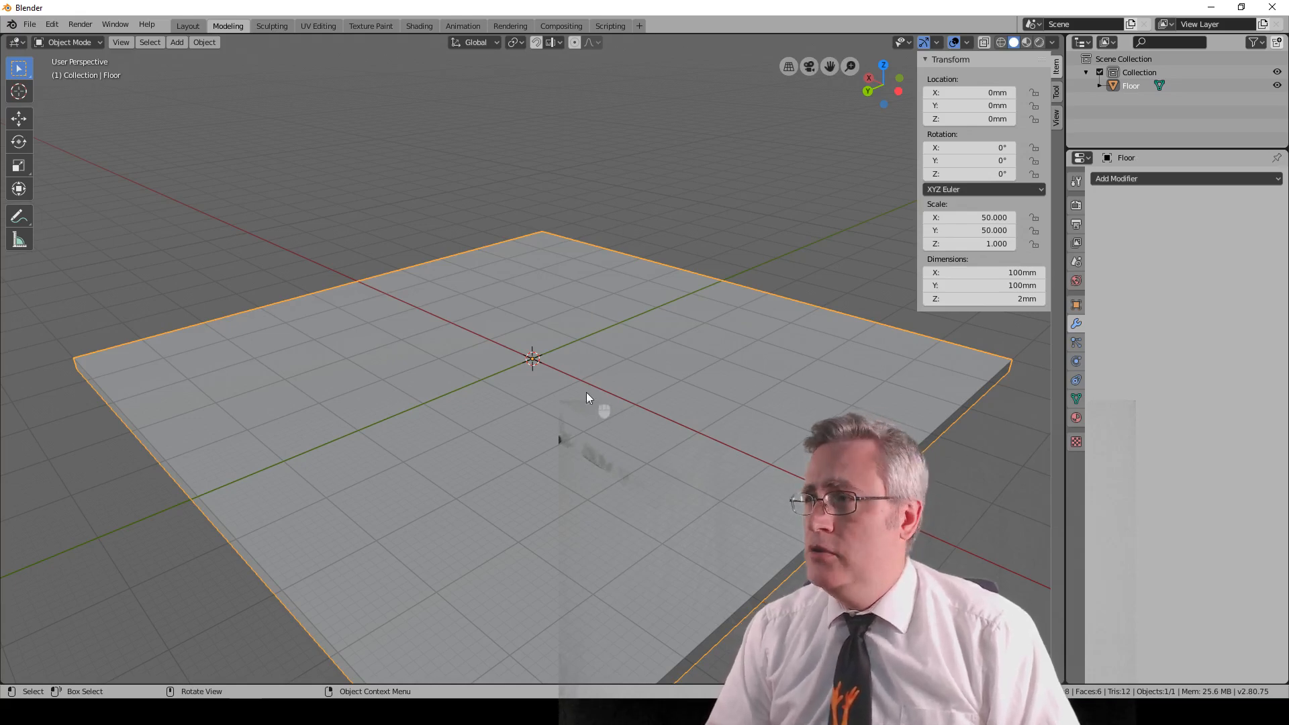
{"action": "middle_click_drag", "start_coordinate": [782, 379], "coordinate": [757, 358]}
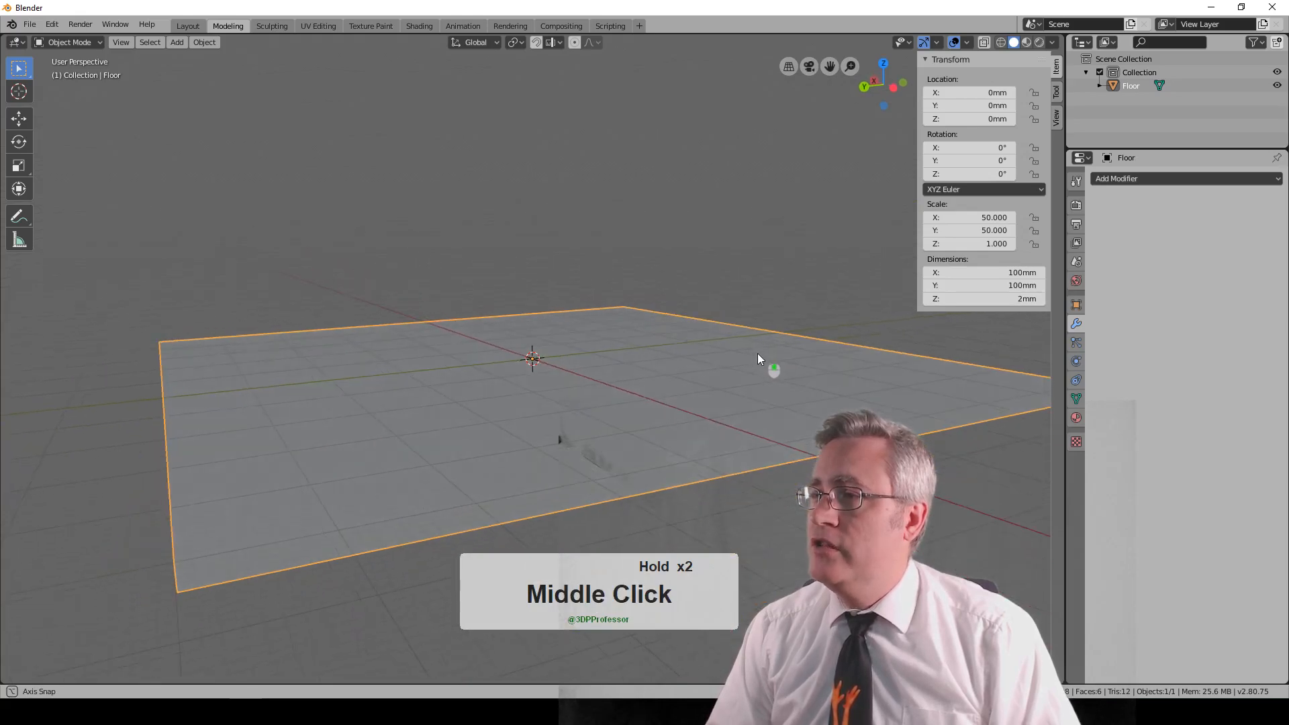
{"action": "left_click", "coordinate": [1020, 298]}
{"action": "type", "text": "20"}
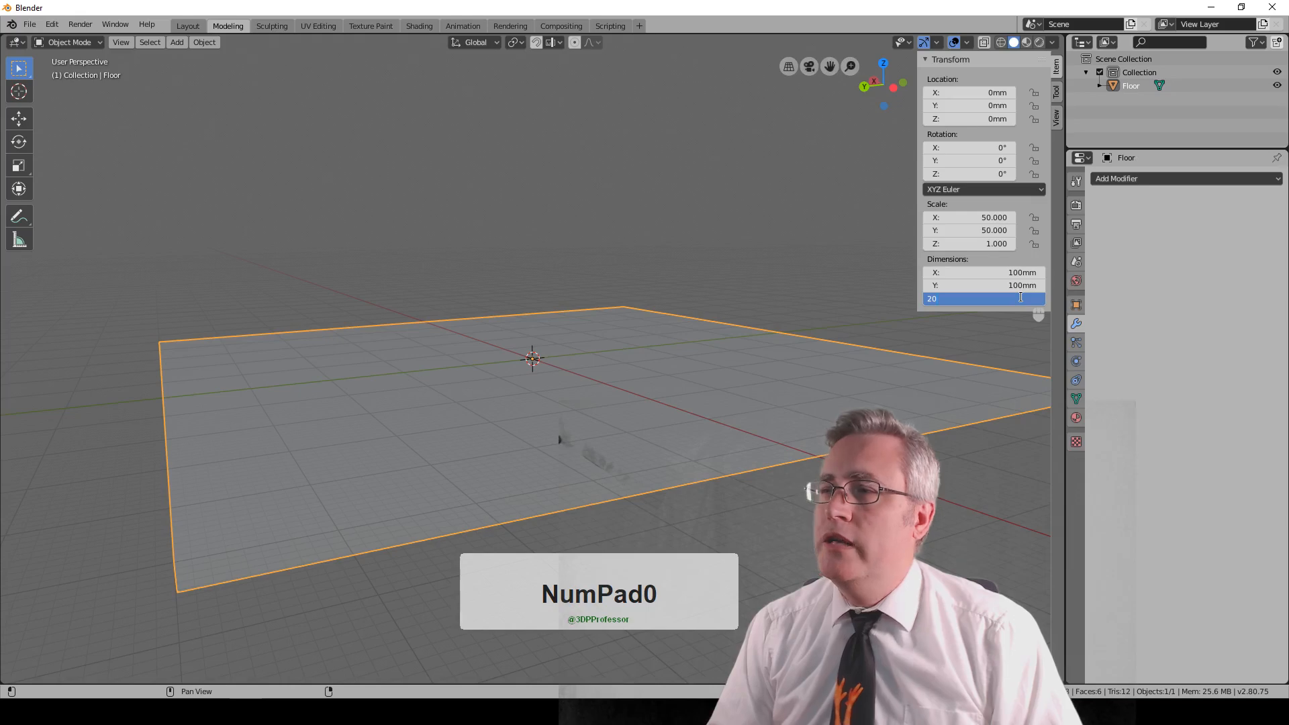
{"action": "key", "text": "KP_Enter"}
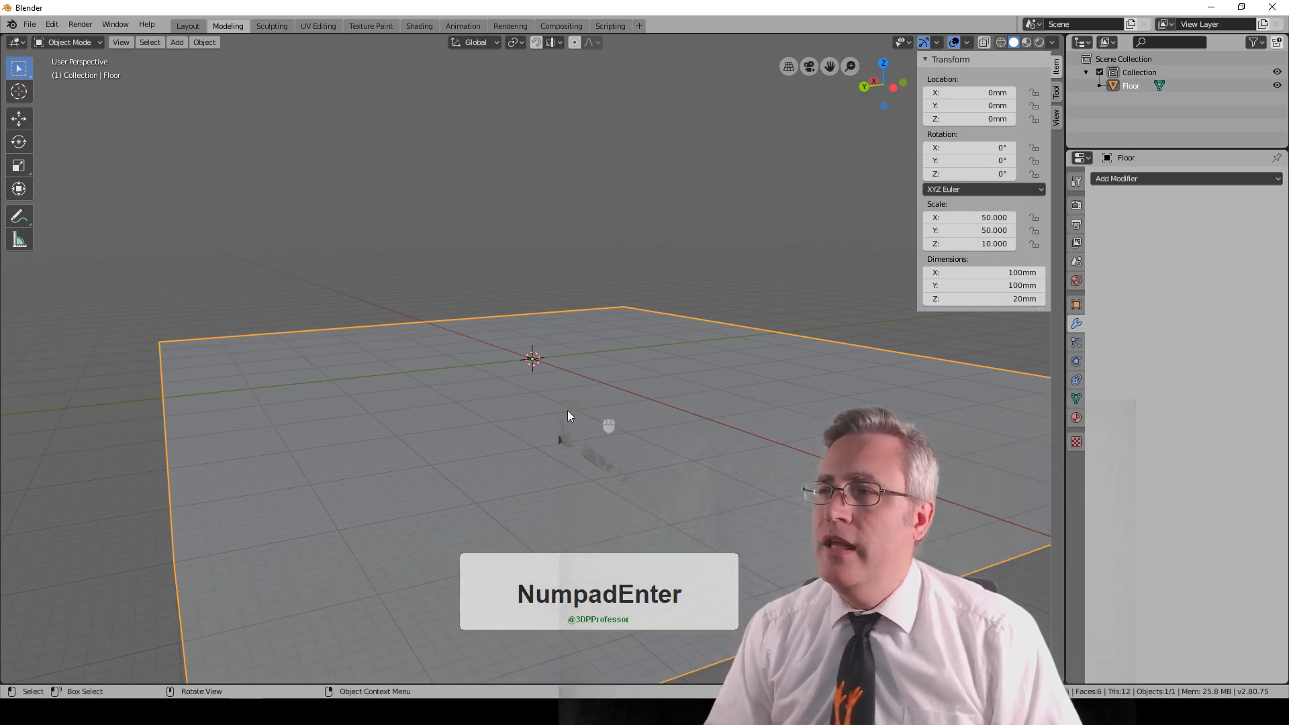
Set the Floor object's viewport display type to Wire
{"action": "mouse_move", "coordinate": [259, 411]}
{"action": "middle_mouse_down"}
{"action": "mouse_move", "coordinate": [249, 403]}
{"action": "mouse_move", "coordinate": [271, 412]}
{"action": "middle_mouse_up"}
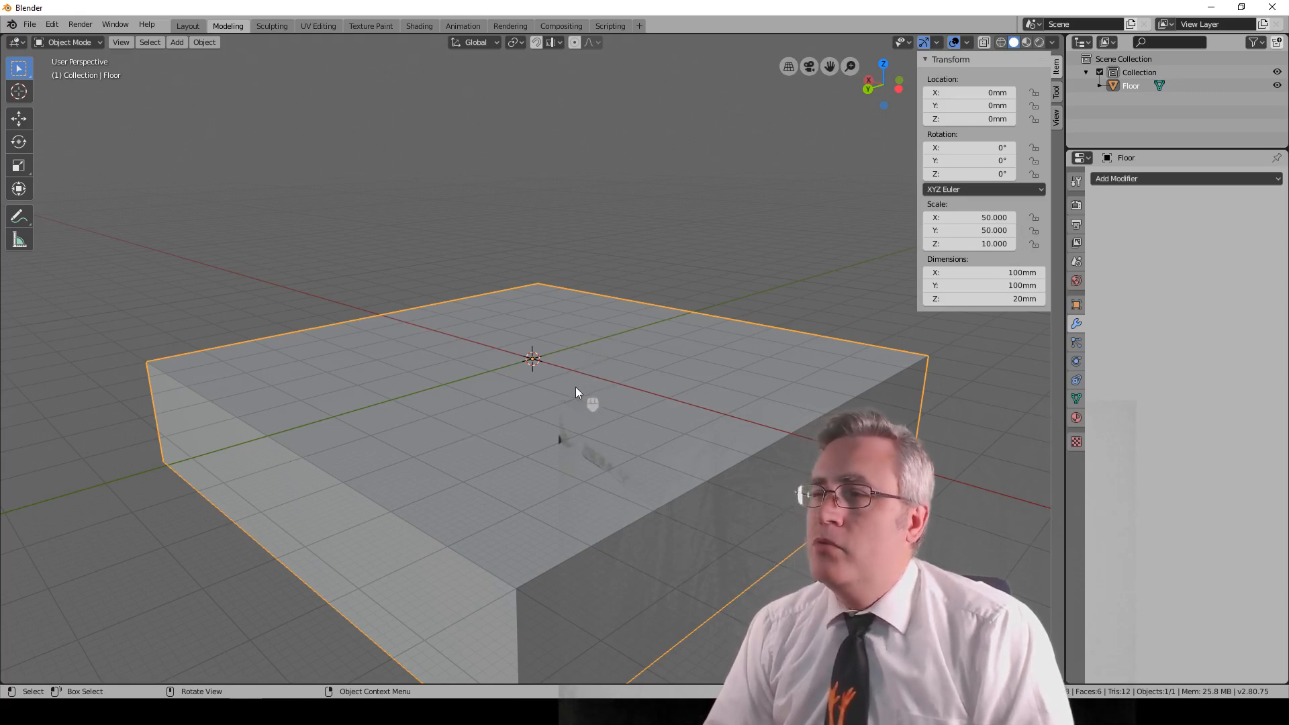
{"action": "mouse_move", "coordinate": [560, 396]}
{"action": "middle_mouse_down"}
{"action": "mouse_move", "coordinate": [431, 366]}
{"action": "mouse_move", "coordinate": [490, 388]}
{"action": "mouse_move", "coordinate": [552, 385]}
{"action": "middle_mouse_up"}
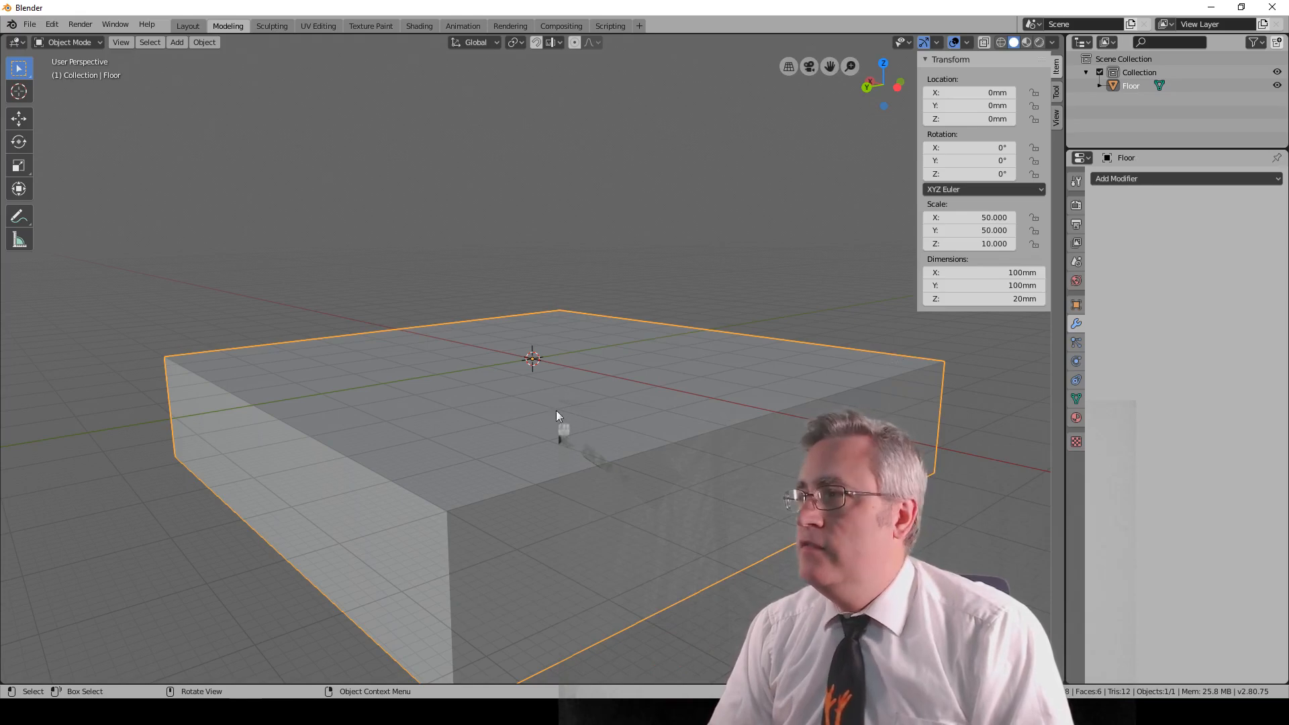
{"action": "left_click", "coordinate": [1077, 305]}
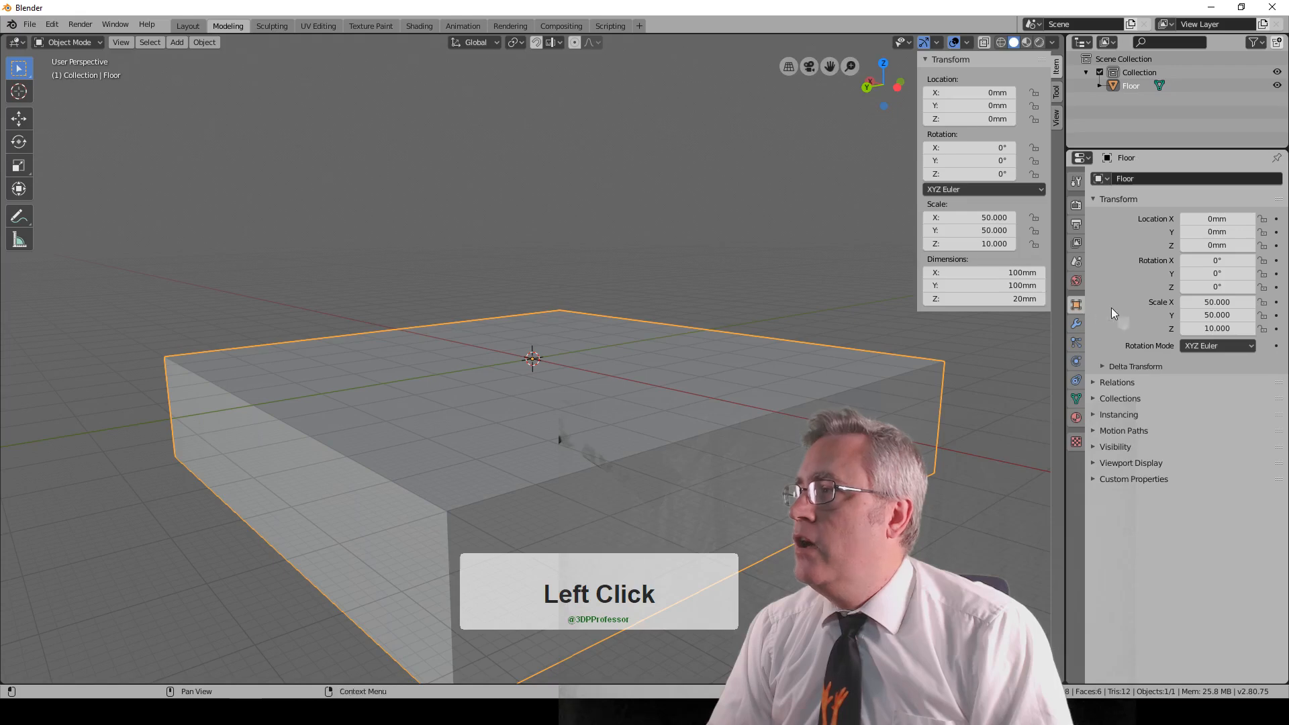
{"action": "left_click", "coordinate": [1094, 463]}
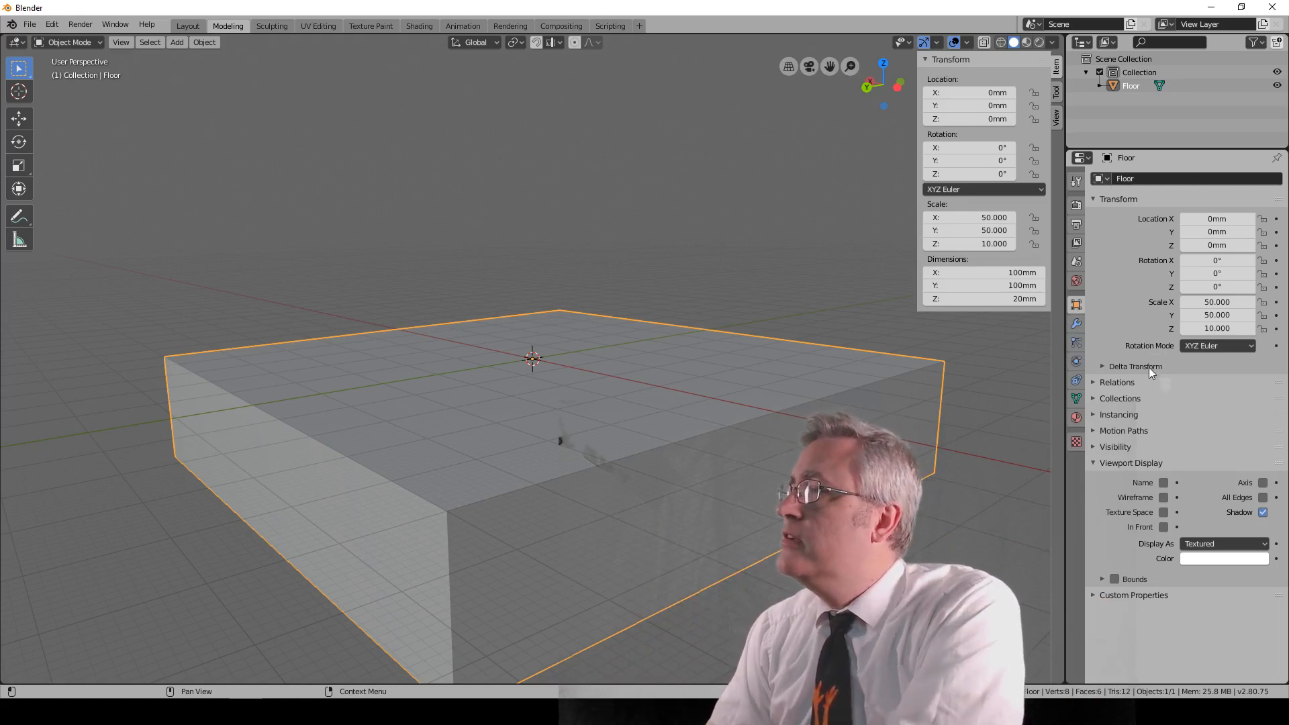
{"action": "left_click", "coordinate": [1218, 542]}
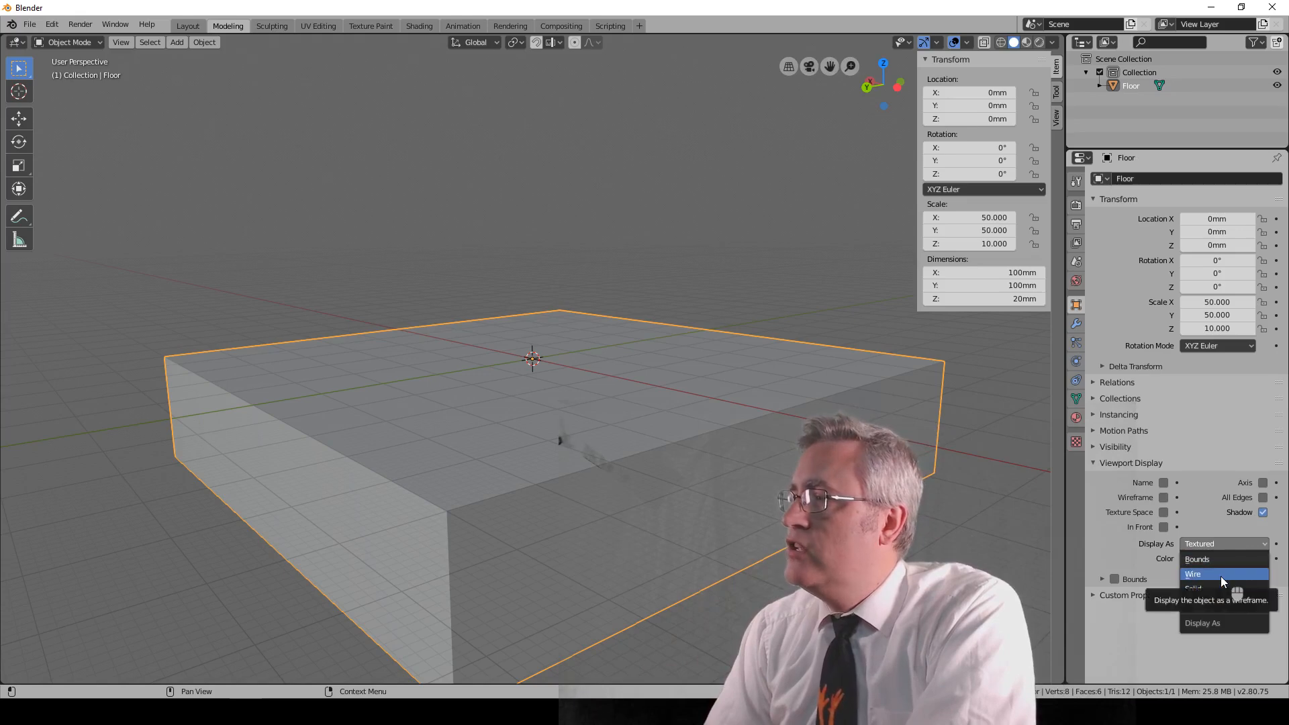
{"action": "left_click", "coordinate": [1220, 574]}
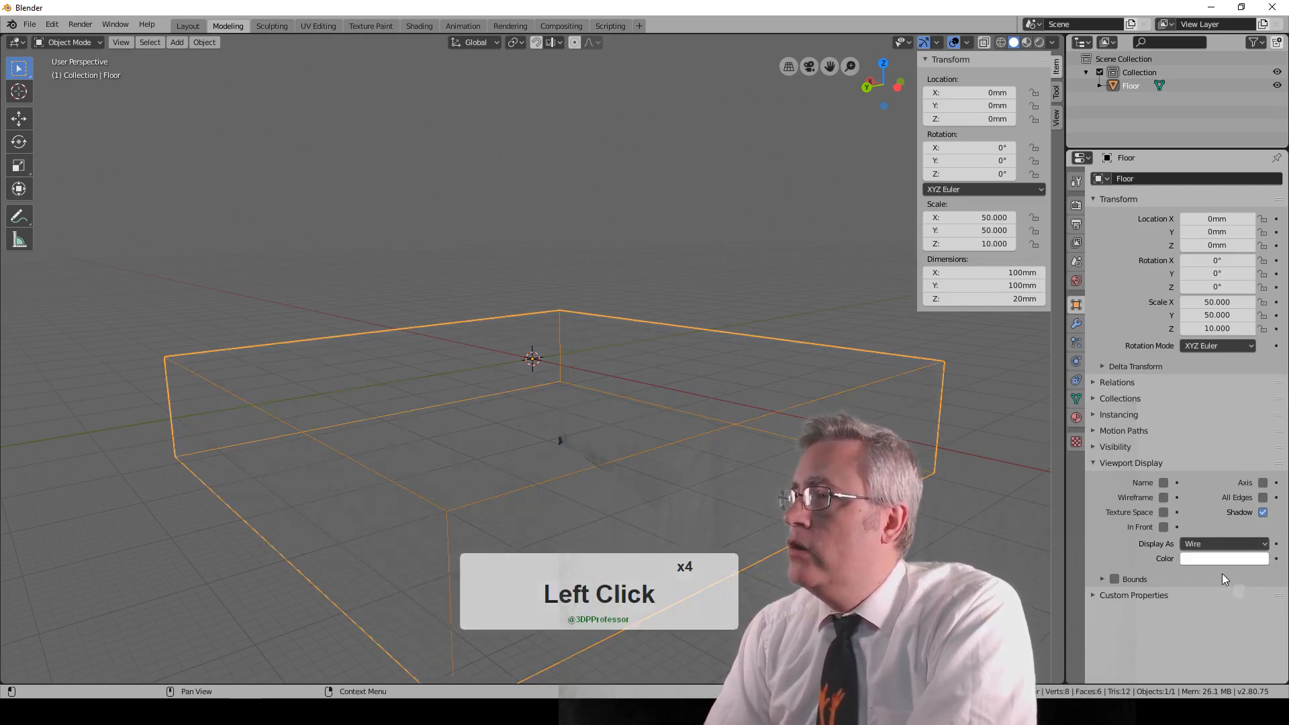
Try wireframe and LookDev viewport shading on the Floor object, and return the viewport to solid shading
{"action": "scroll", "coordinate": [423, 340], "scroll_direction": "down", "scroll_amount": 3}
{"action": "middle_click_drag", "start_coordinate": [396, 348], "coordinate": [451, 374]}
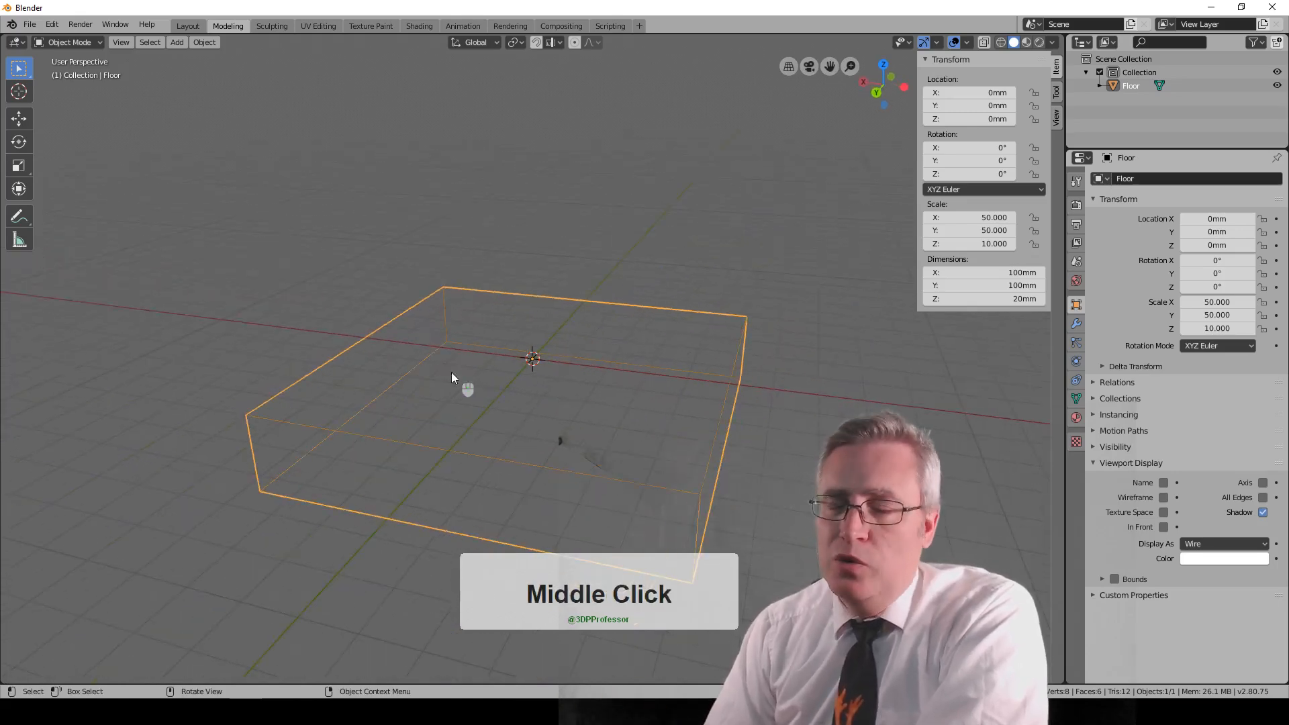
{"action": "middle_click_drag", "start_coordinate": [607, 402], "coordinate": [526, 374]}
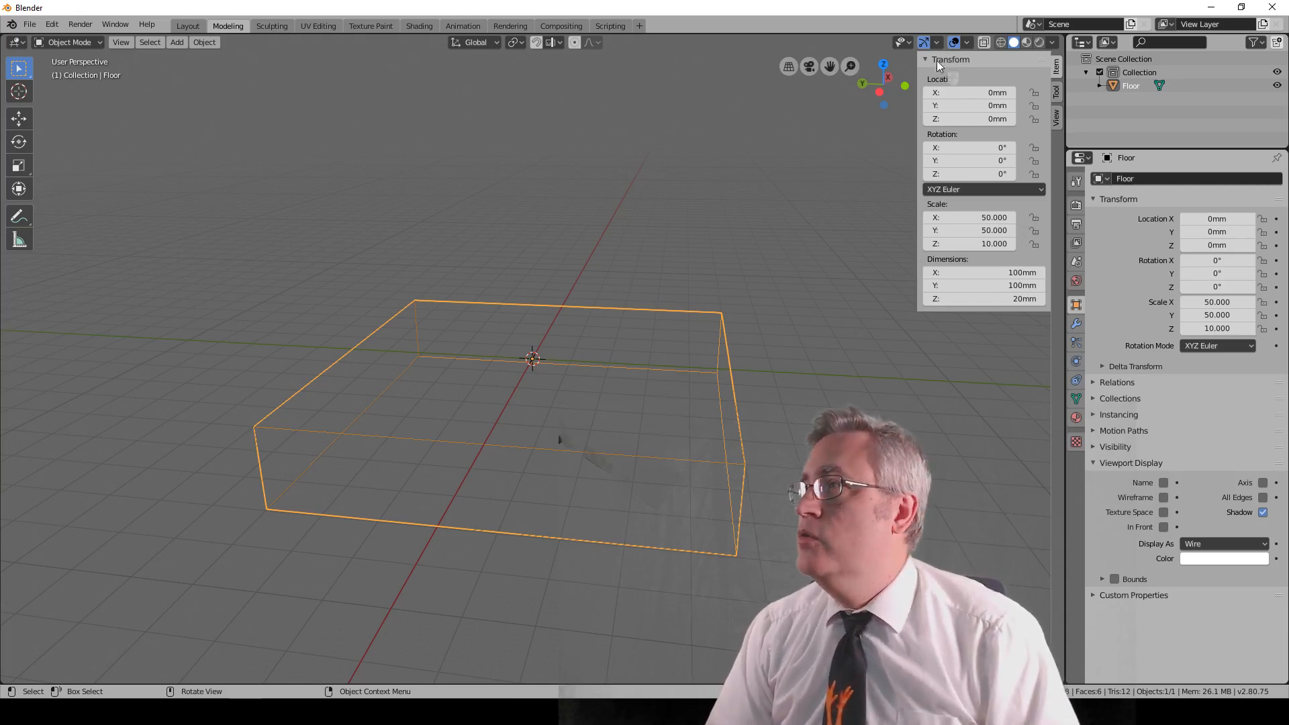
{"action": "left_click", "coordinate": [999, 42]}
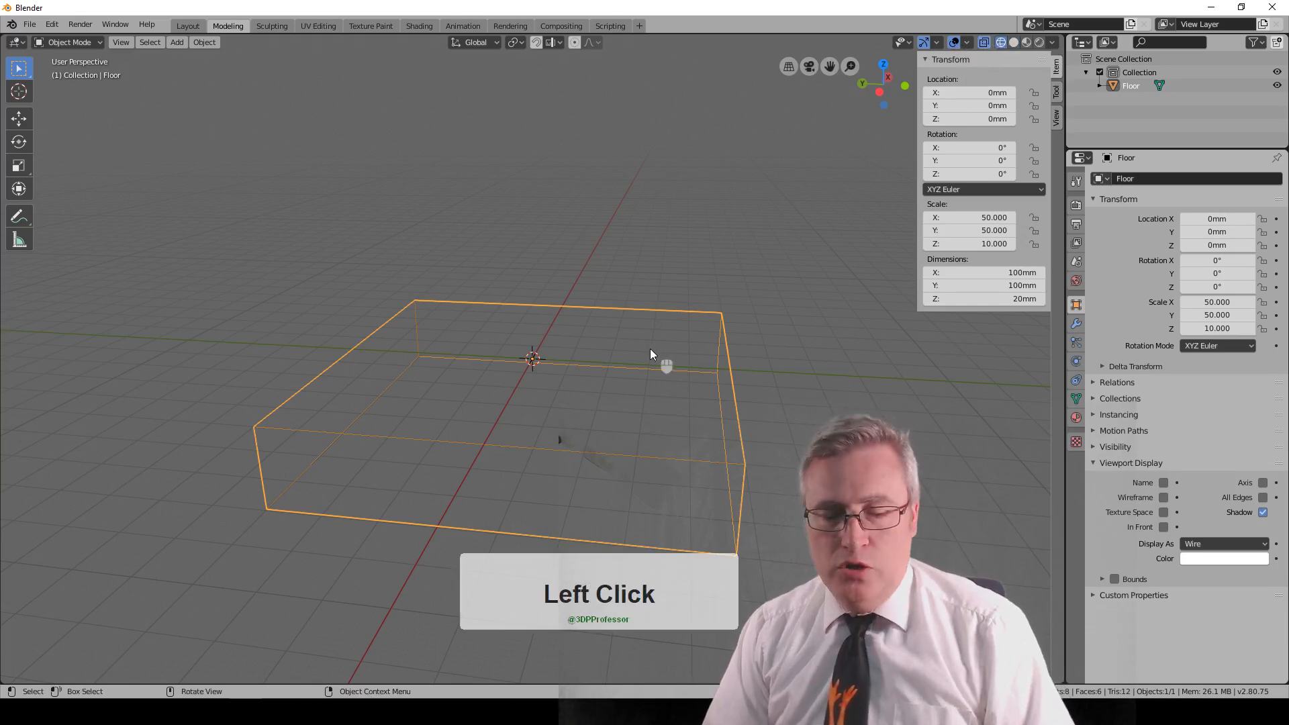
{"action": "key", "text": "z"}
{"action": "left_click", "coordinate": [775, 356]}
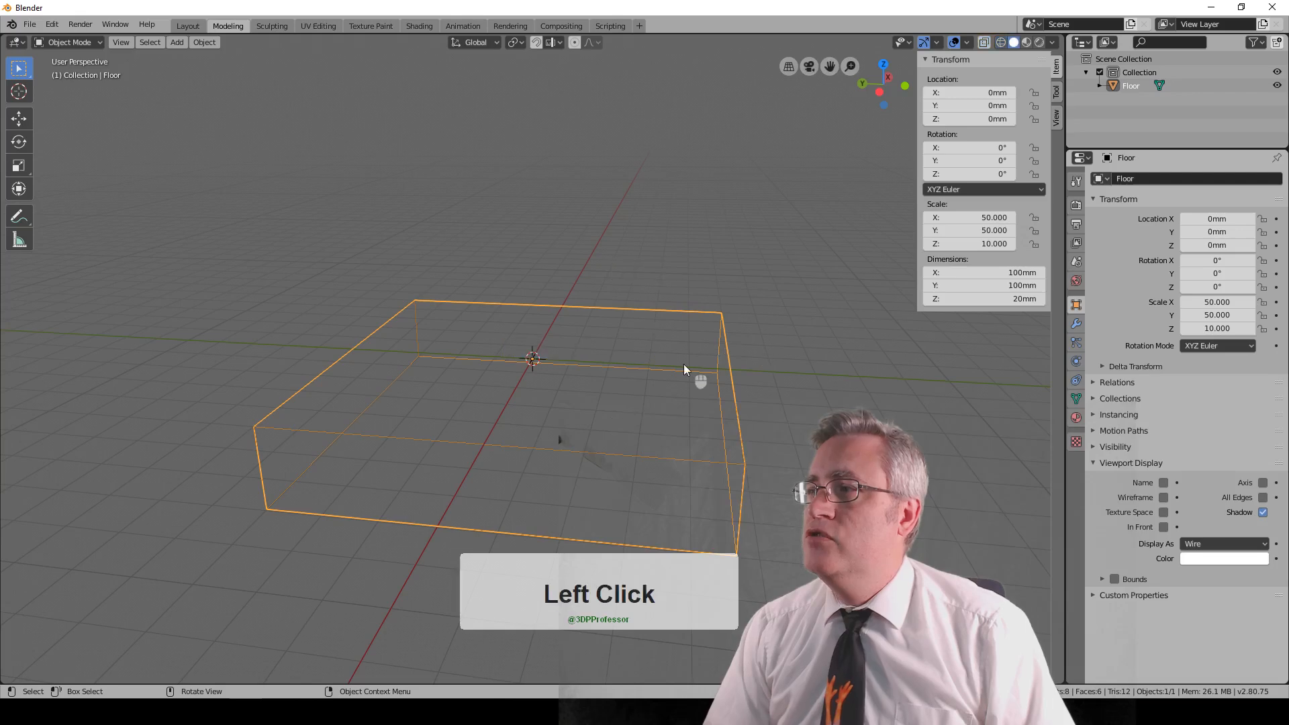
{"action": "key", "text": "z"}
{"action": "left_click", "coordinate": [690, 415]}
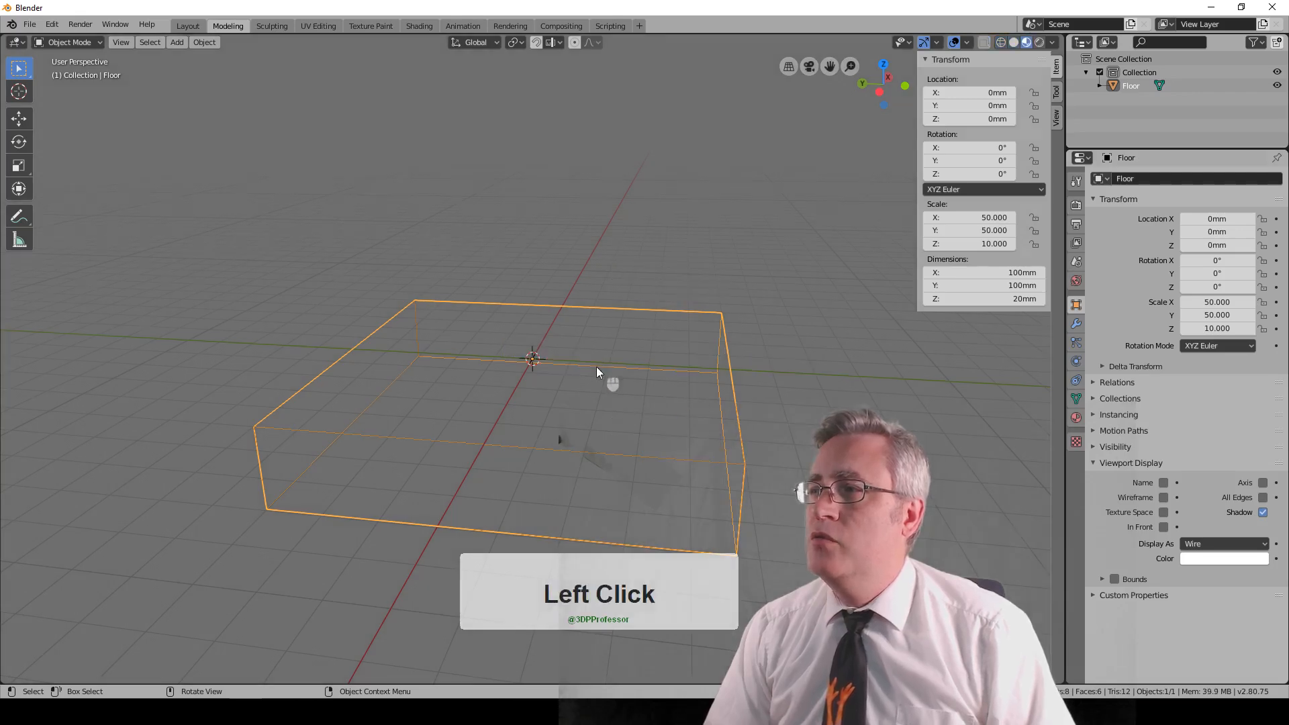
{"action": "key", "text": "z"}
{"action": "left_click", "coordinate": [738, 373]}
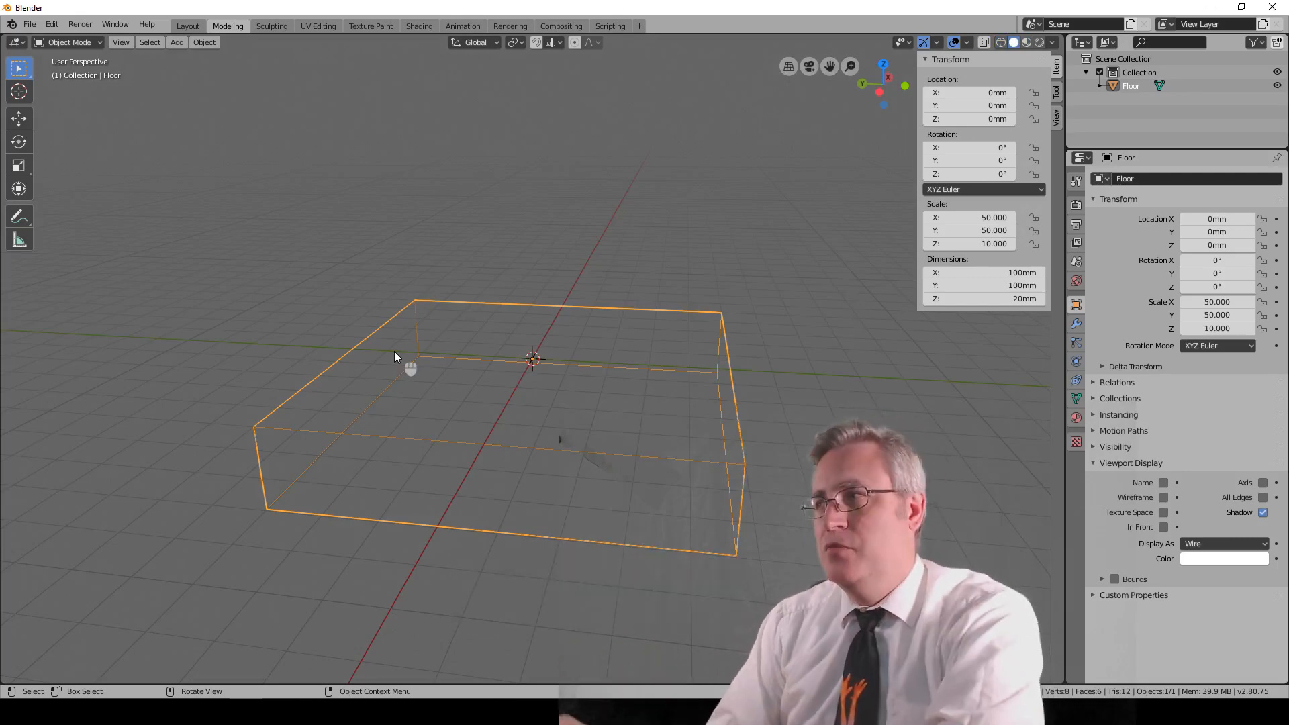
Save the current scene and its settings as the default startup file
{"action": "middle_click", "coordinate": [609, 373]}
{"action": "middle_click_drag", "start_coordinate": [608, 373], "coordinate": [535, 374]}
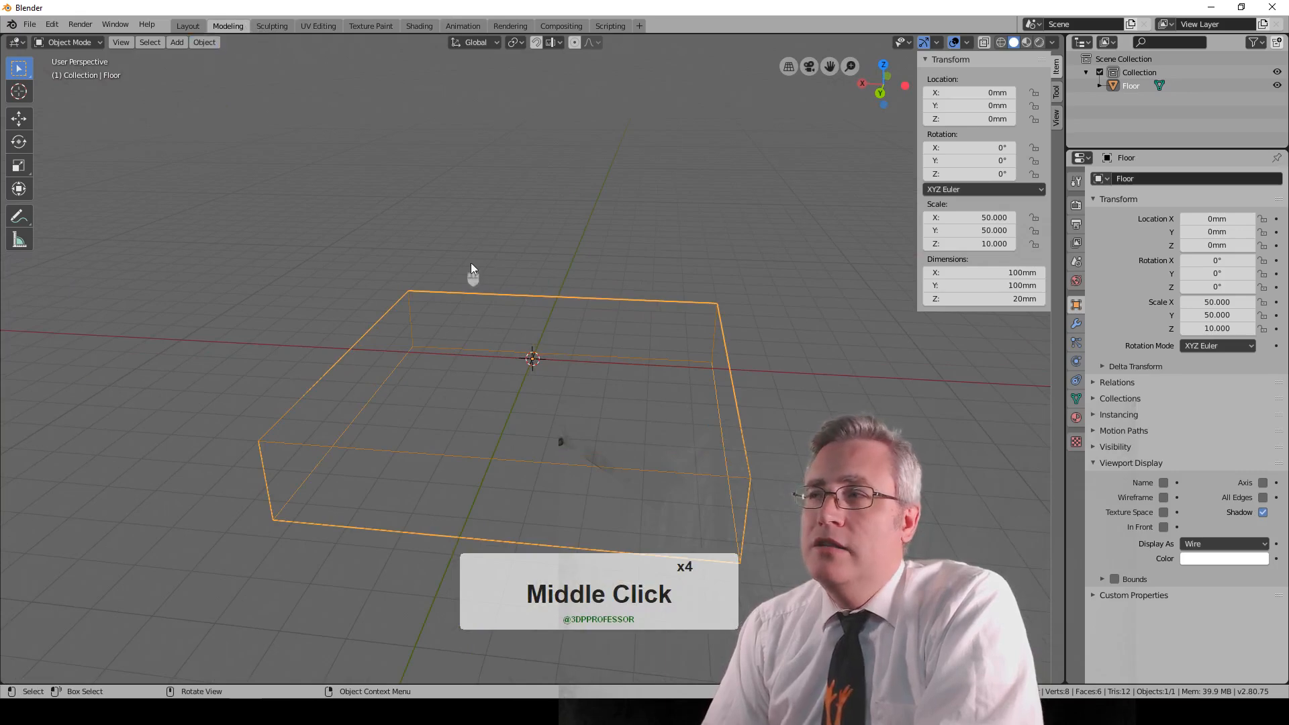
{"action": "middle_click_drag", "start_coordinate": [595, 410], "coordinate": [661, 376]}
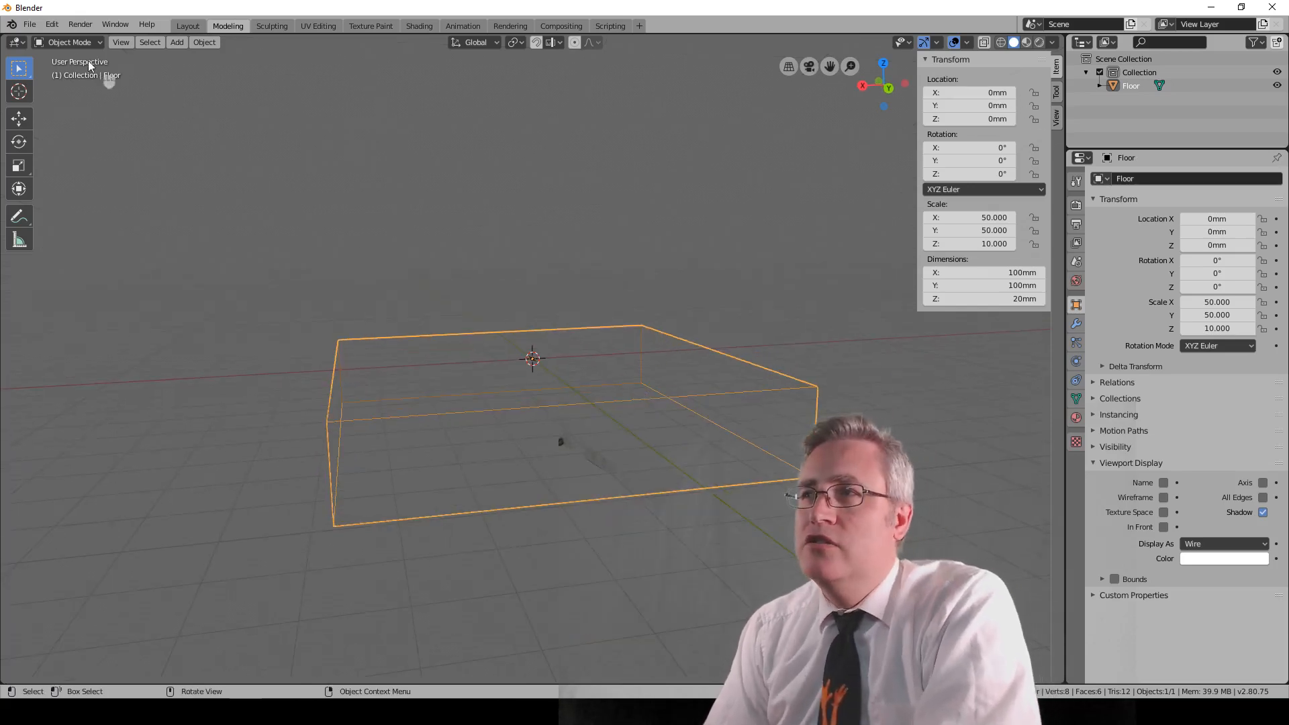
{"action": "left_click", "coordinate": [28, 26]}
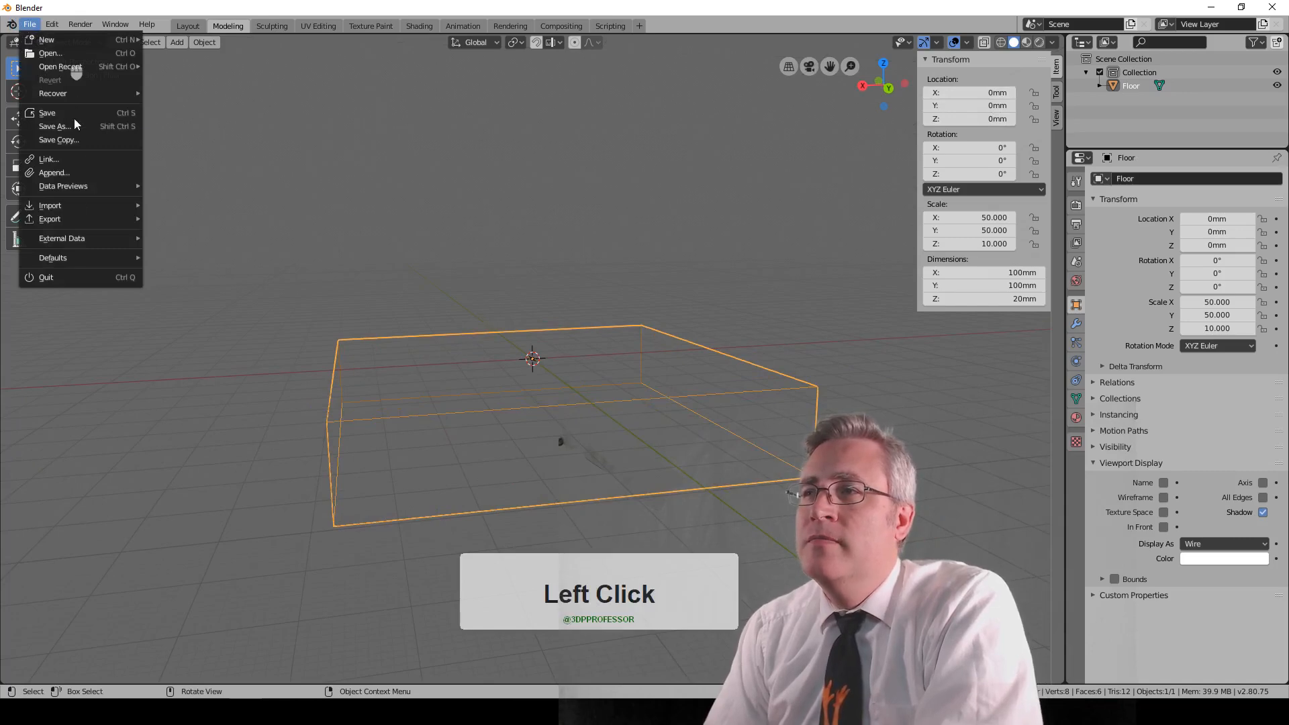
{"action": "mouse_move", "coordinate": [87, 257]}
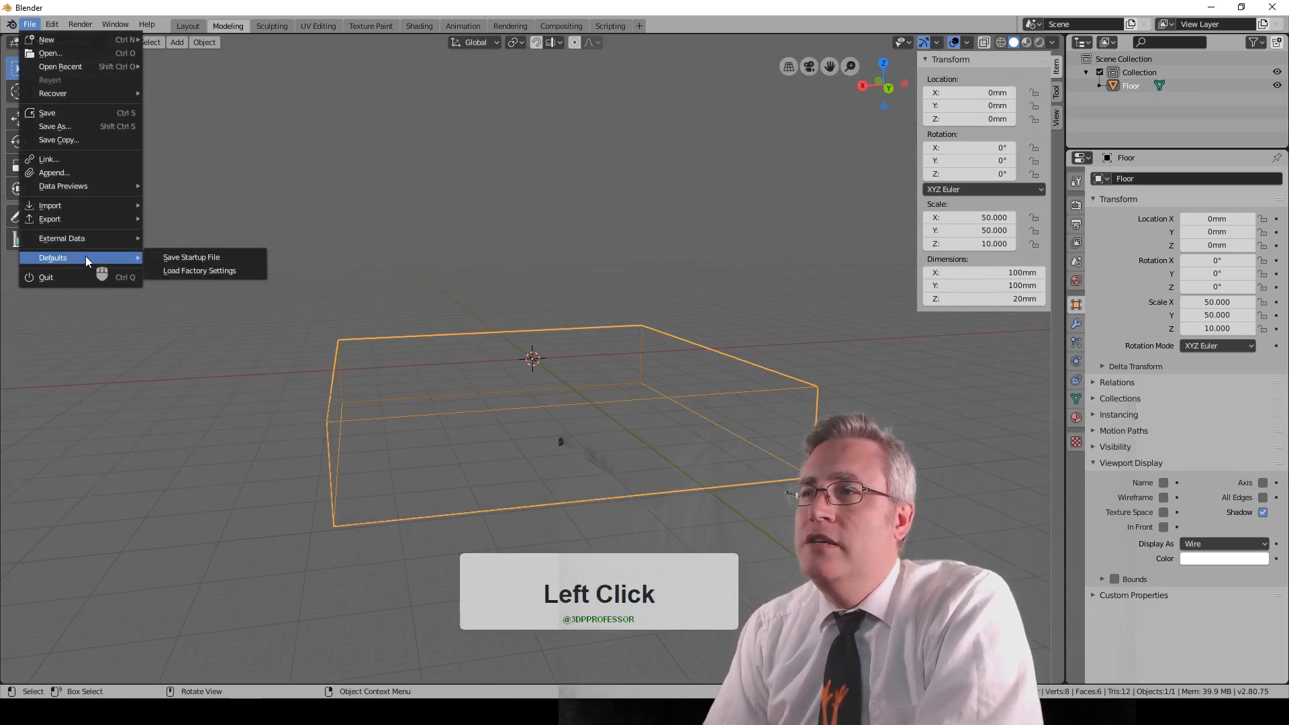
{"action": "left_click", "coordinate": [224, 257]}
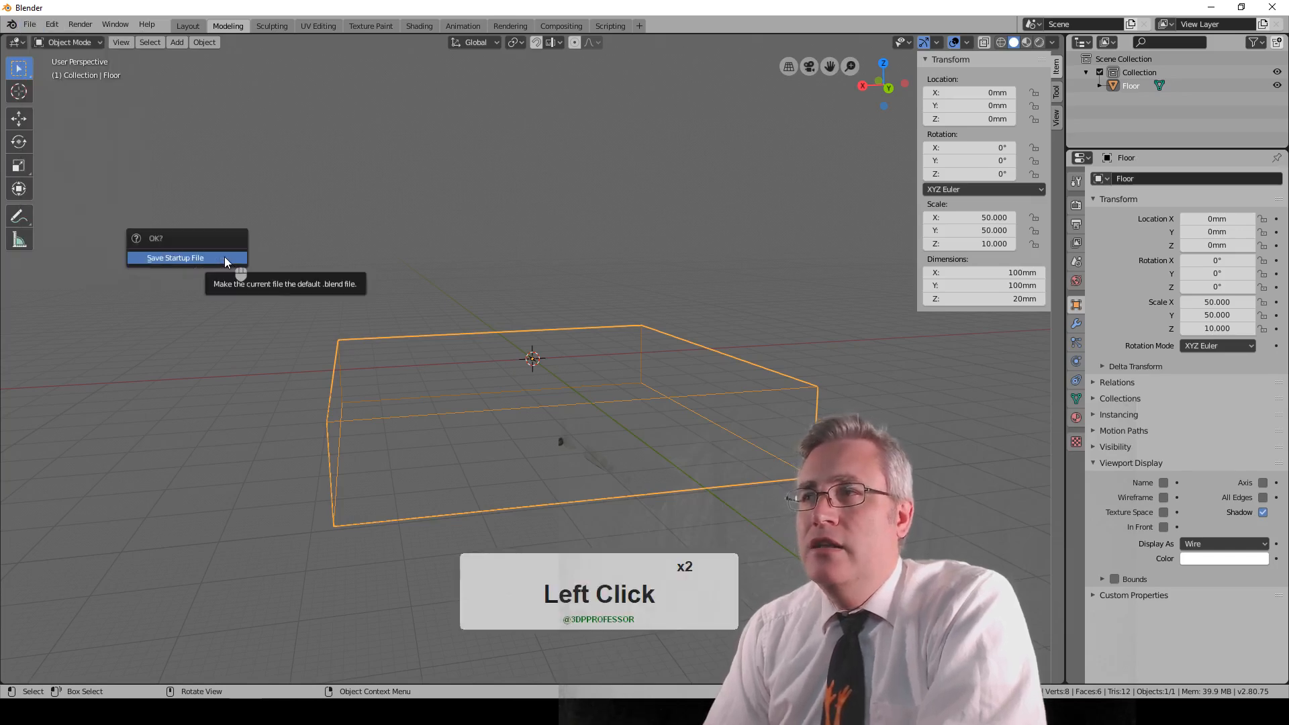
{"action": "left_click", "coordinate": [224, 257]}
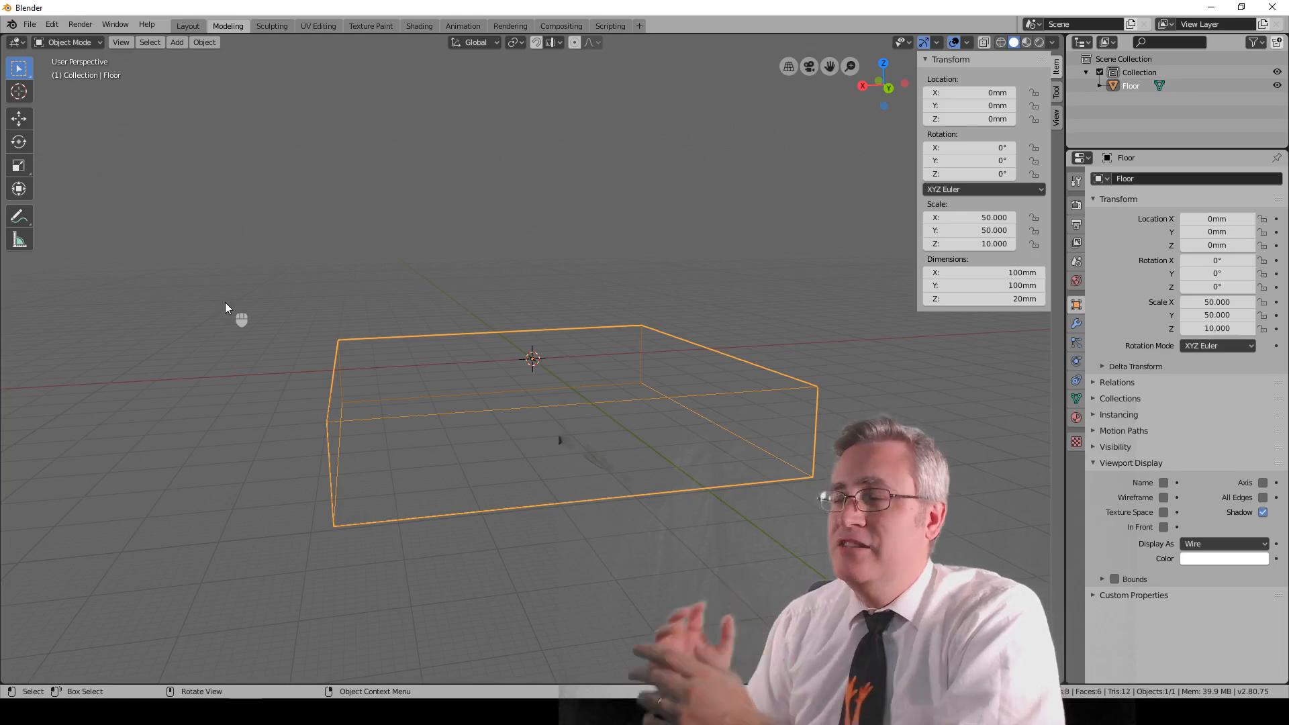
Set the interface resolution scale to 1.4 in the Blender preferences
{"action": "middle_click_drag", "start_coordinate": [546, 420], "coordinate": [465, 423]}
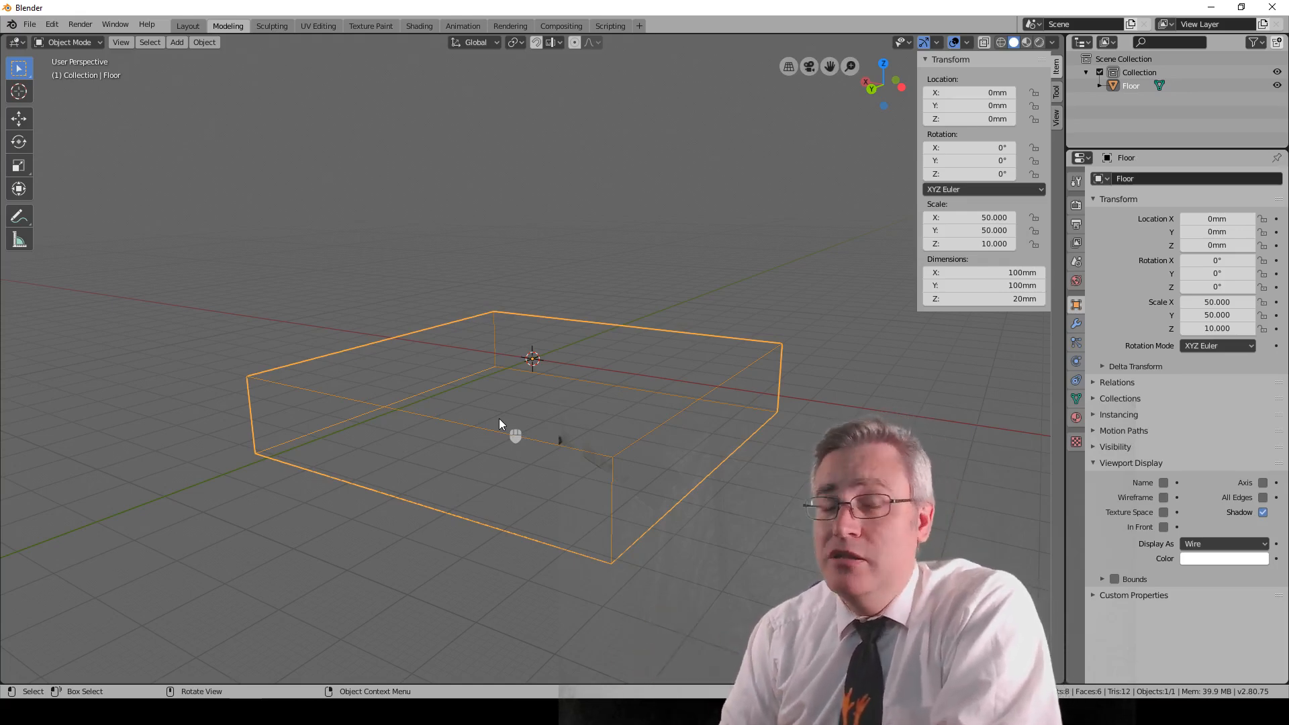
{"action": "left_click", "coordinate": [29, 25]}
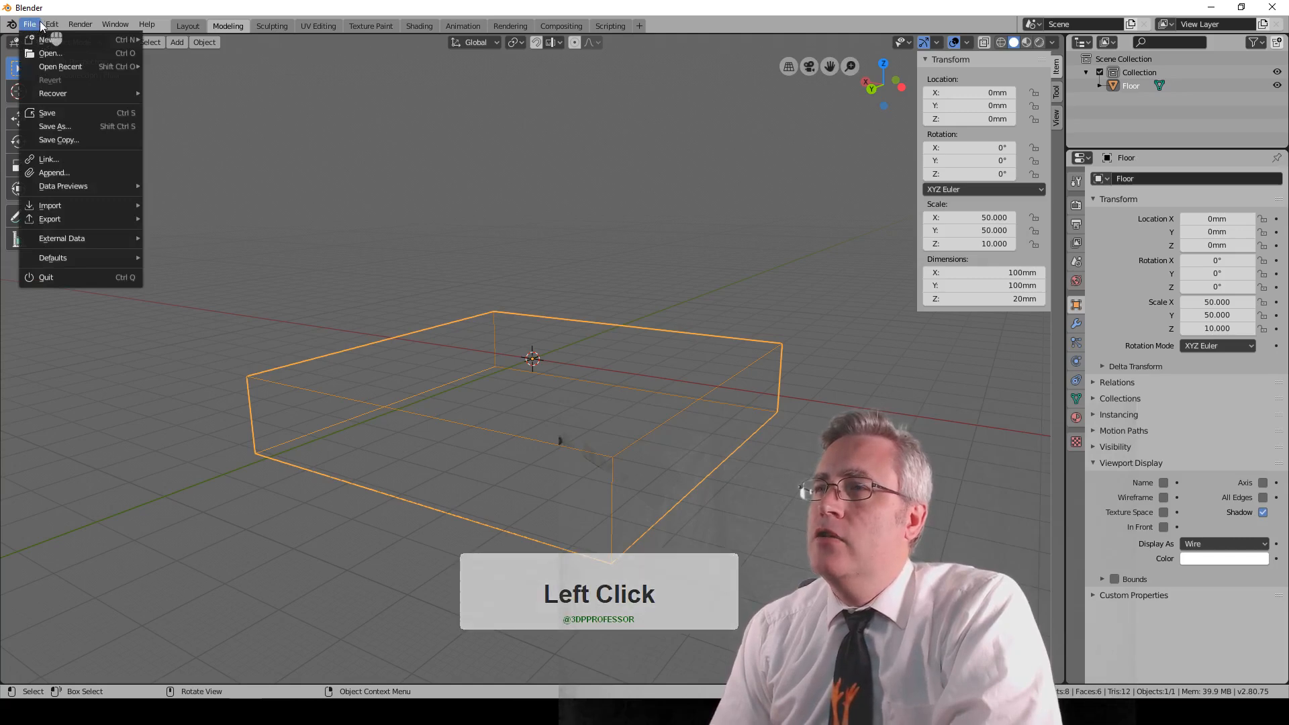
{"action": "mouse_move", "coordinate": [59, 23]}
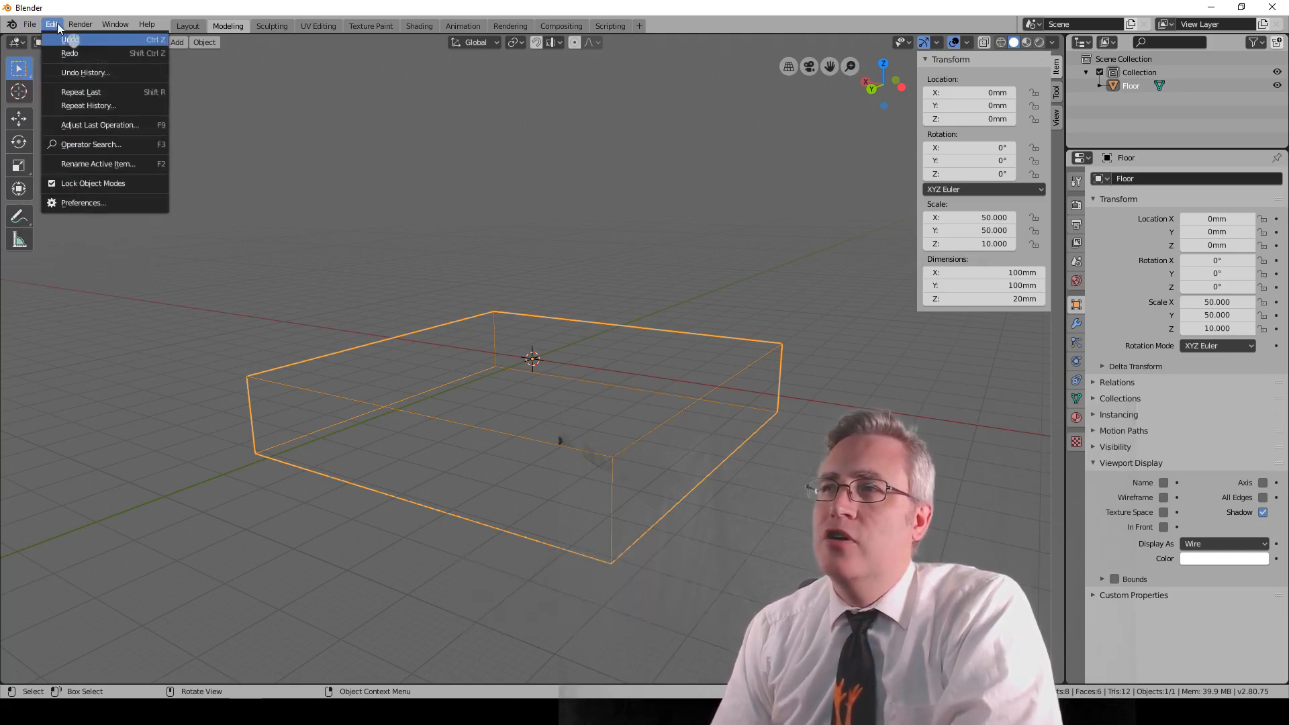
{"action": "left_click", "coordinate": [77, 204]}
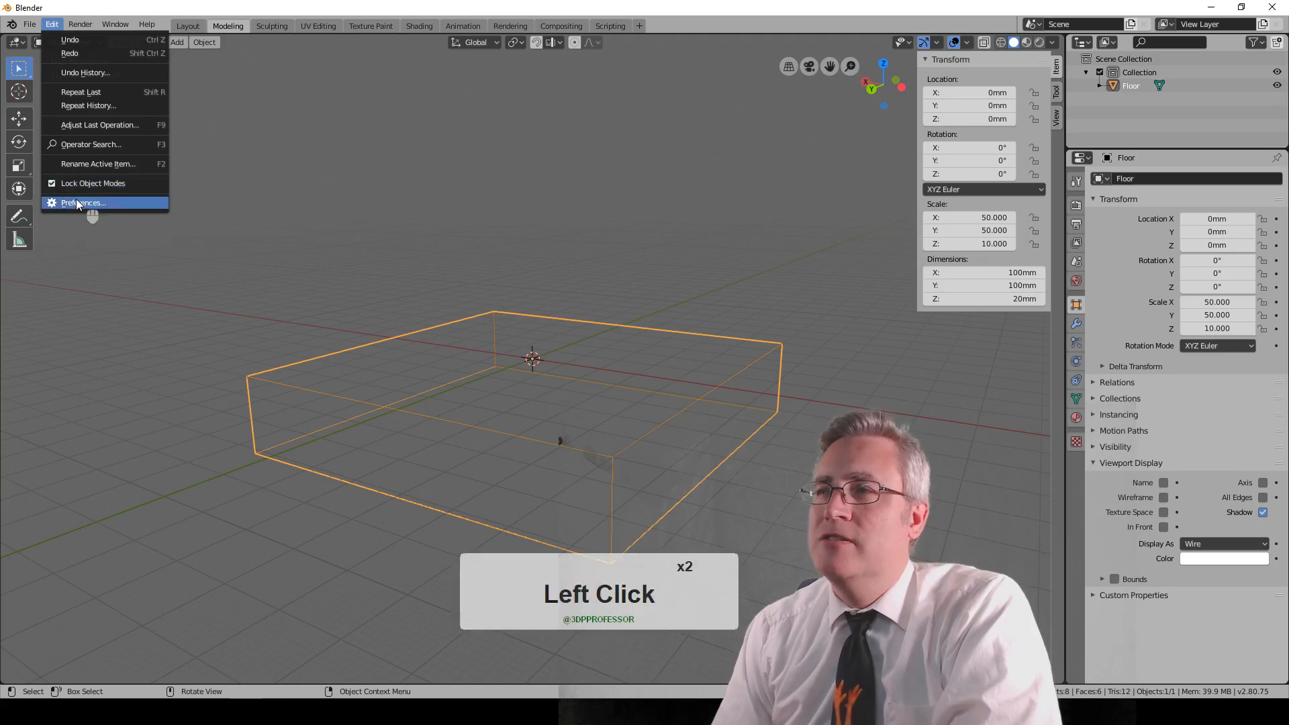
{"action": "left_click_drag", "start_coordinate": [1, 97], "coordinate": [547, 100]}
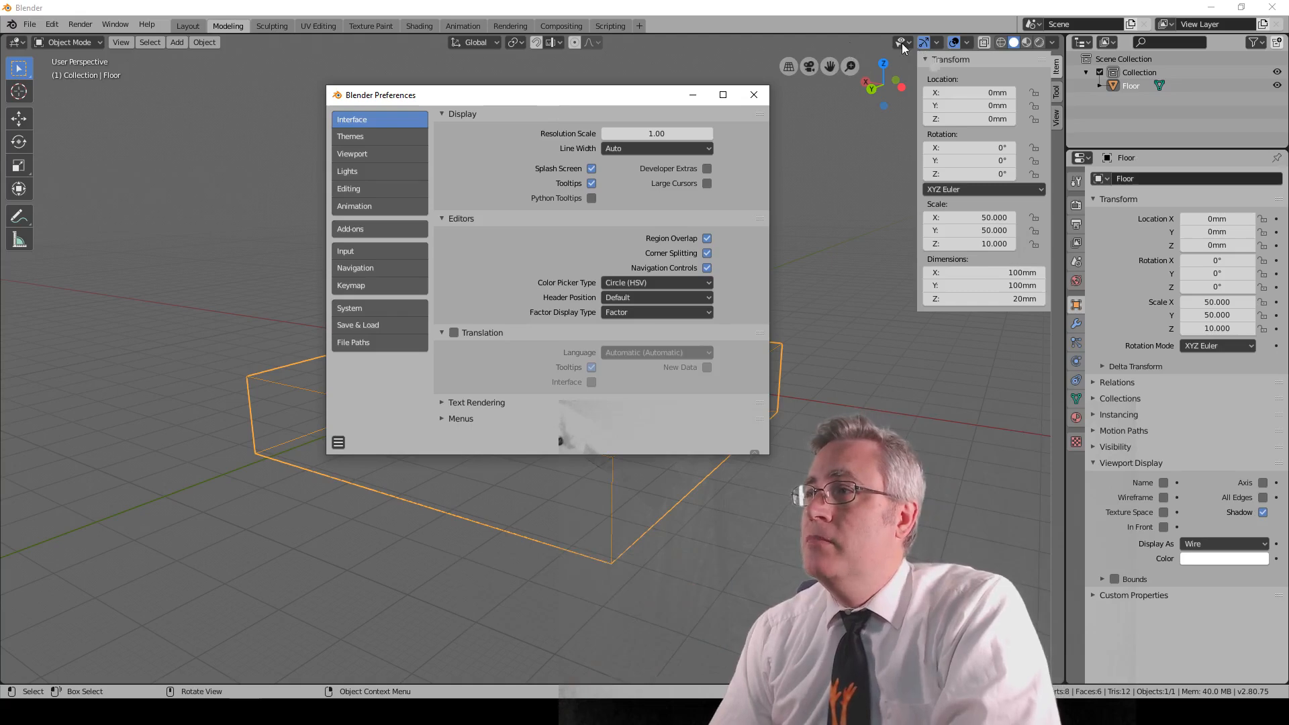
{"action": "left_click_drag", "start_coordinate": [570, 98], "coordinate": [543, 166]}
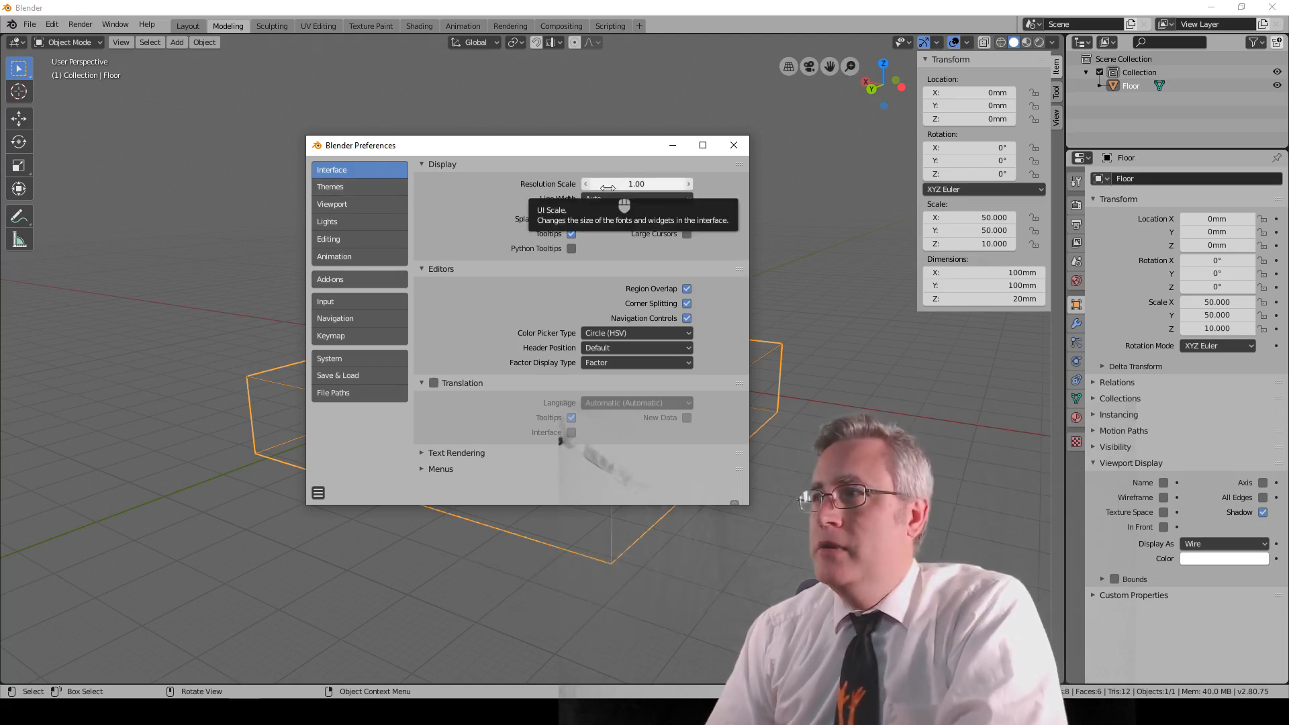
{"action": "left_click", "coordinate": [645, 184]}
{"action": "type", "text": "1.4"}
{"action": "key", "text": "KP_Enter"}
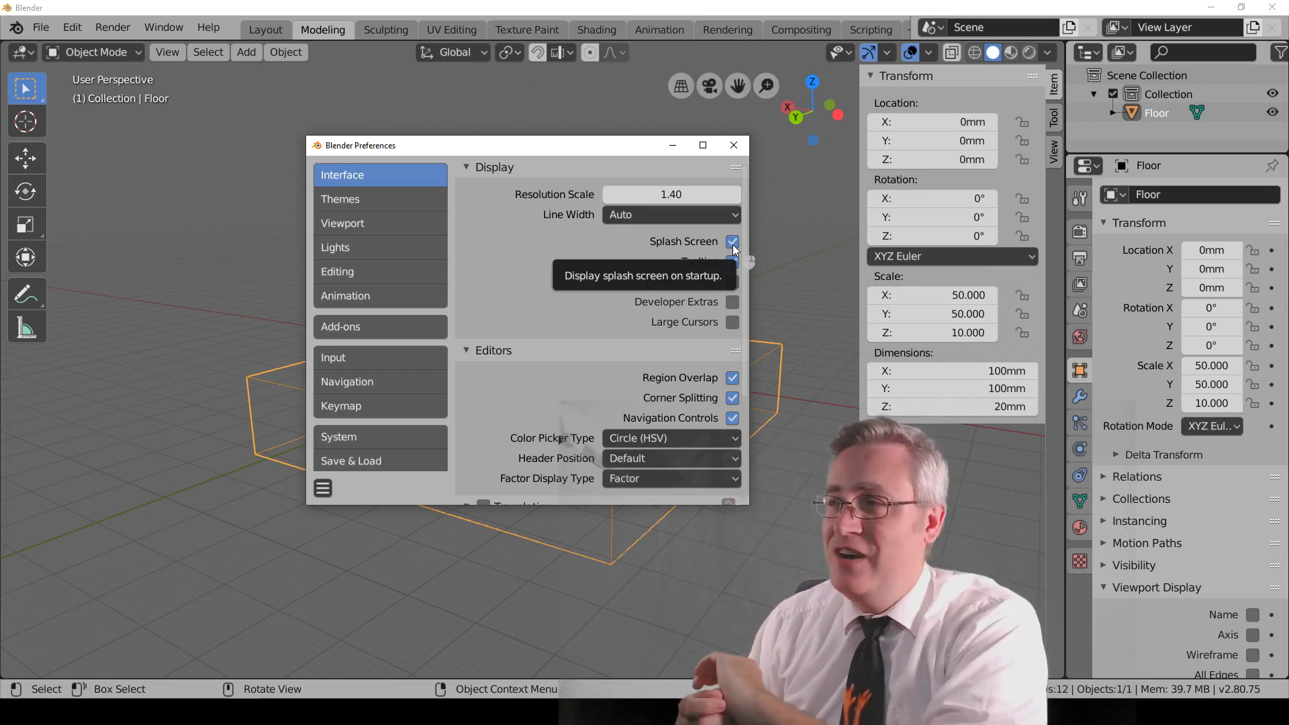
Widen the preferences window on the add-ons list and enable the 3D View: Modifier Tools add-on
{"action": "left_click", "coordinate": [409, 319]}
{"action": "scroll", "coordinate": [406, 332], "scroll_direction": "down", "scroll_amount": 2}
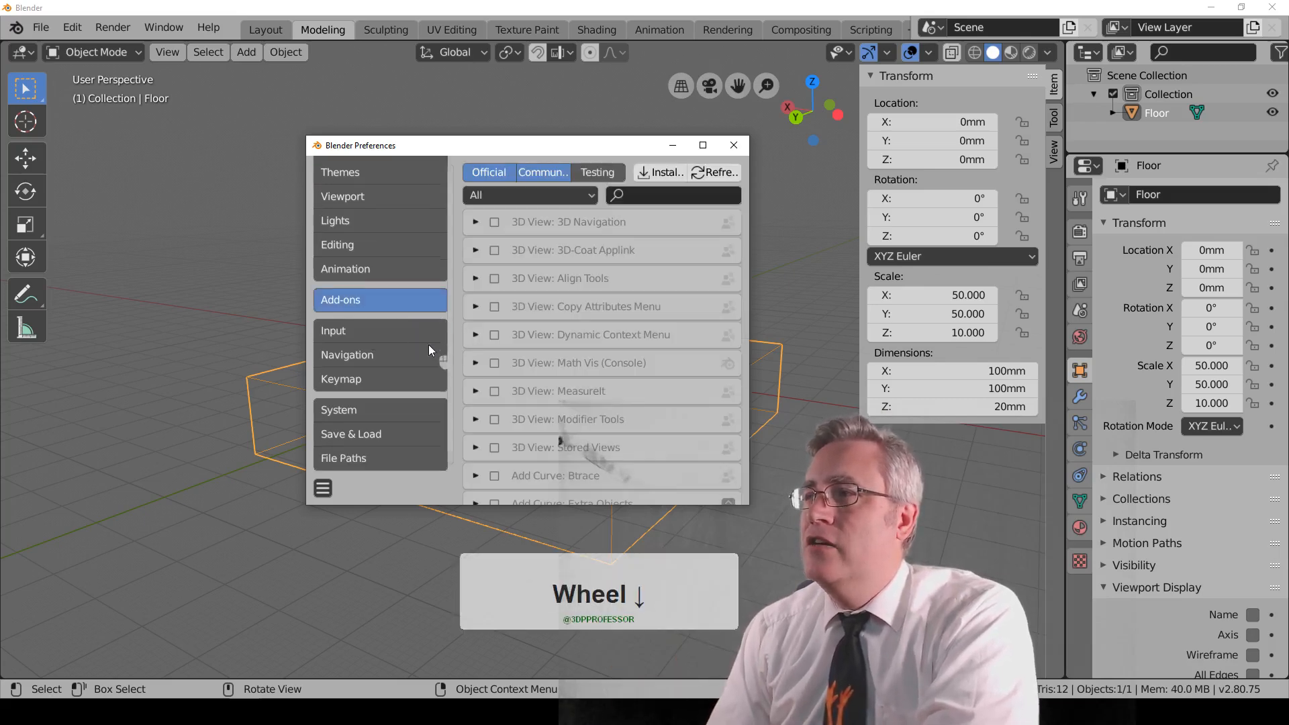
{"action": "left_click_drag", "start_coordinate": [750, 502], "coordinate": [872, 502]}
{"action": "left_click_drag", "start_coordinate": [563, 146], "coordinate": [395, 146]}
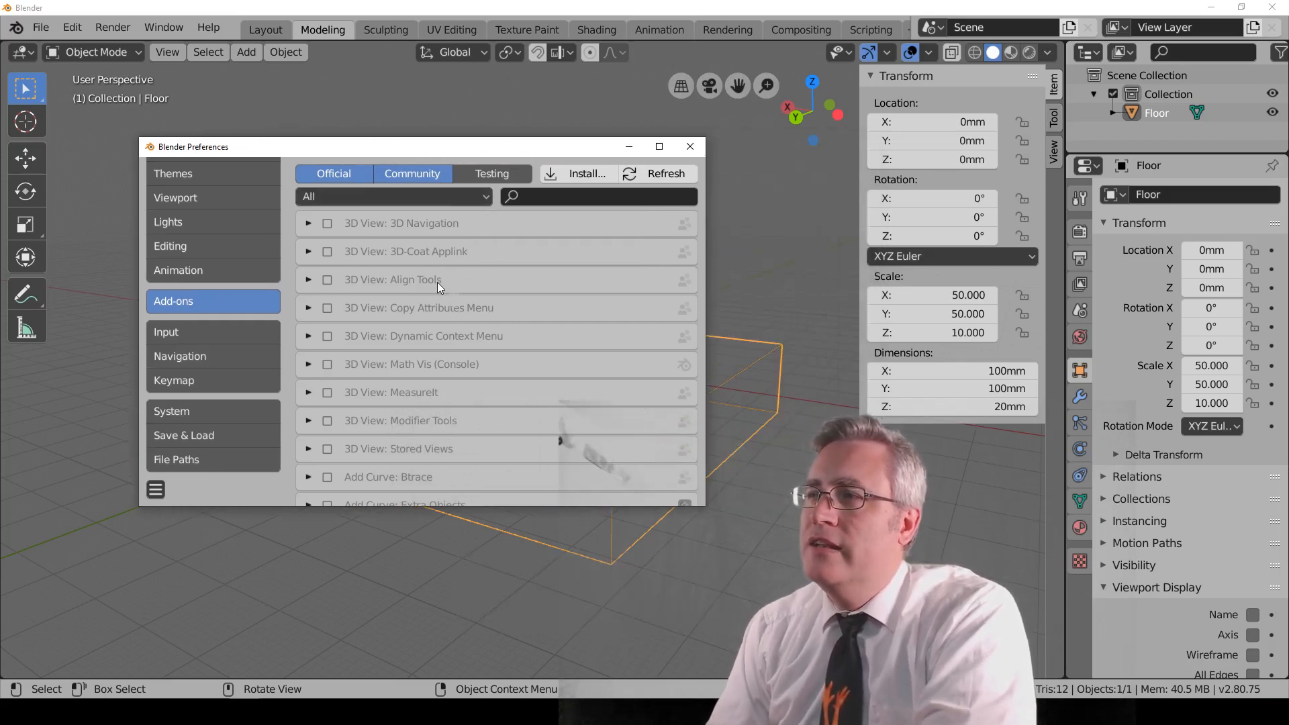
{"action": "scroll", "coordinate": [454, 282], "scroll_direction": "down", "scroll_amount": 2}
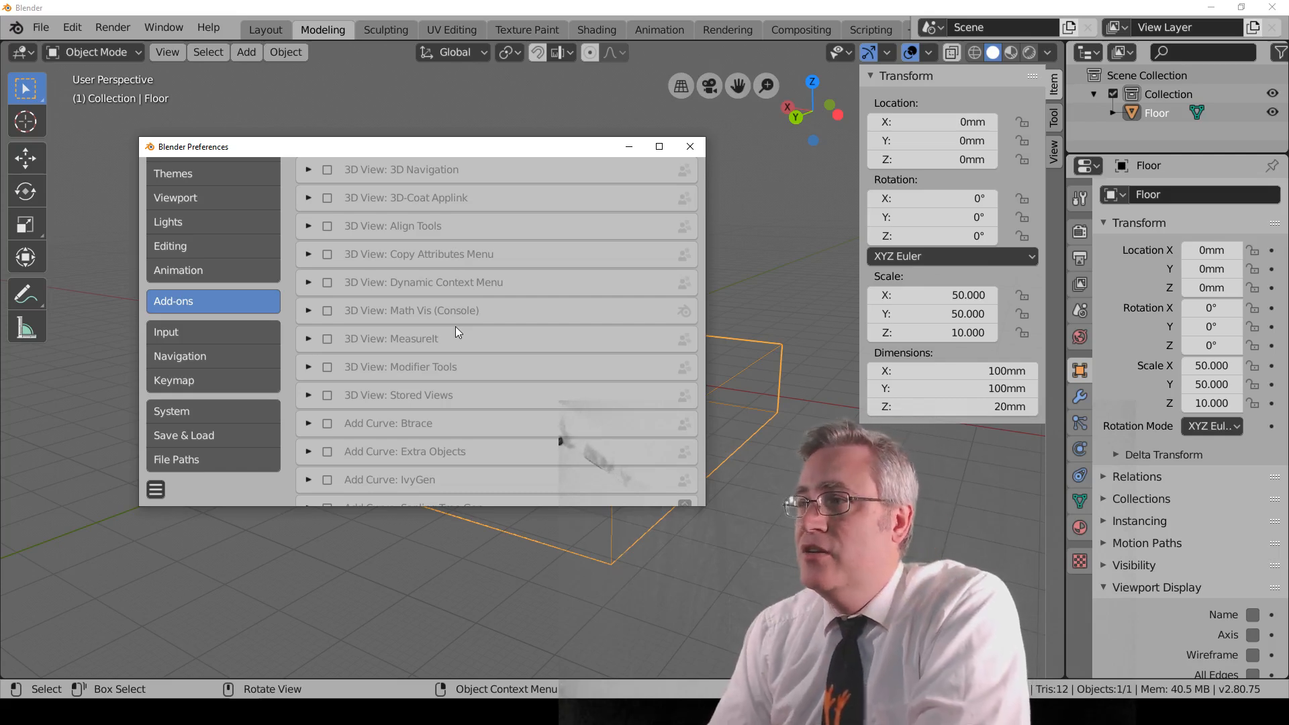
{"action": "left_click", "coordinate": [328, 368]}
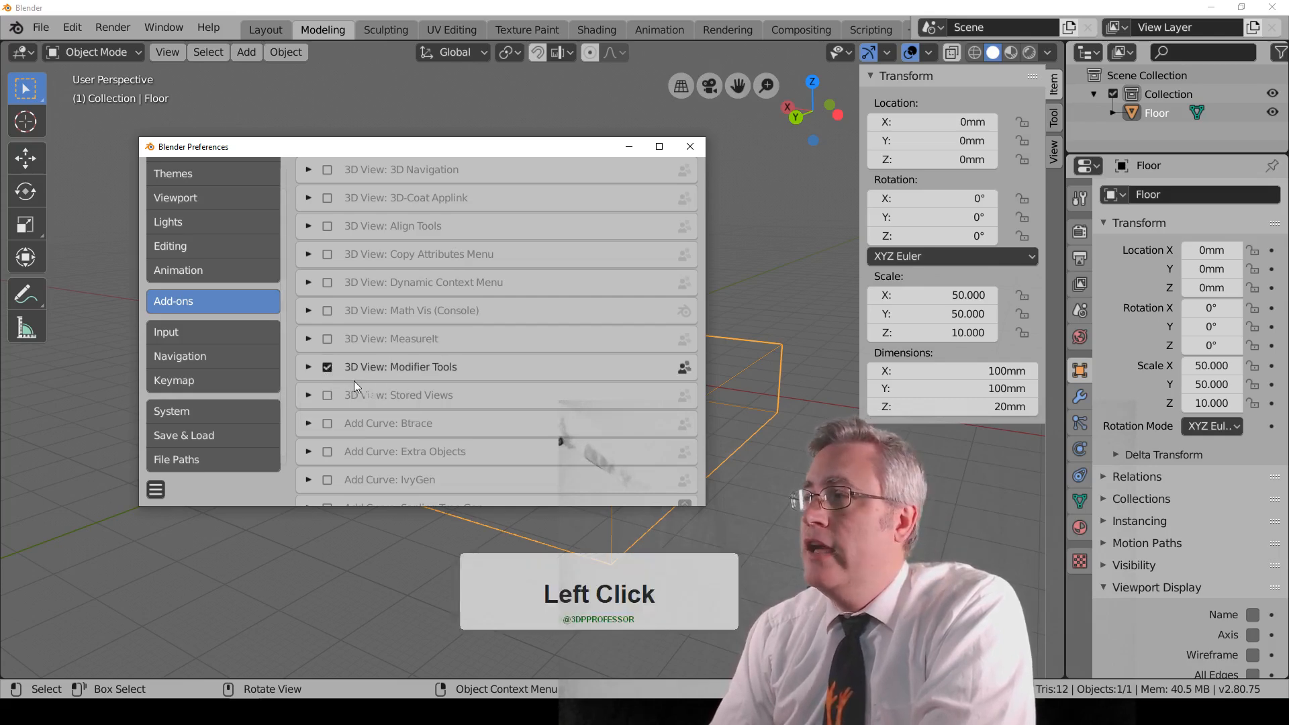
Check the Floor object's modifier properties and bring the preferences window back to the front
{"action": "left_click", "coordinate": [1079, 397]}
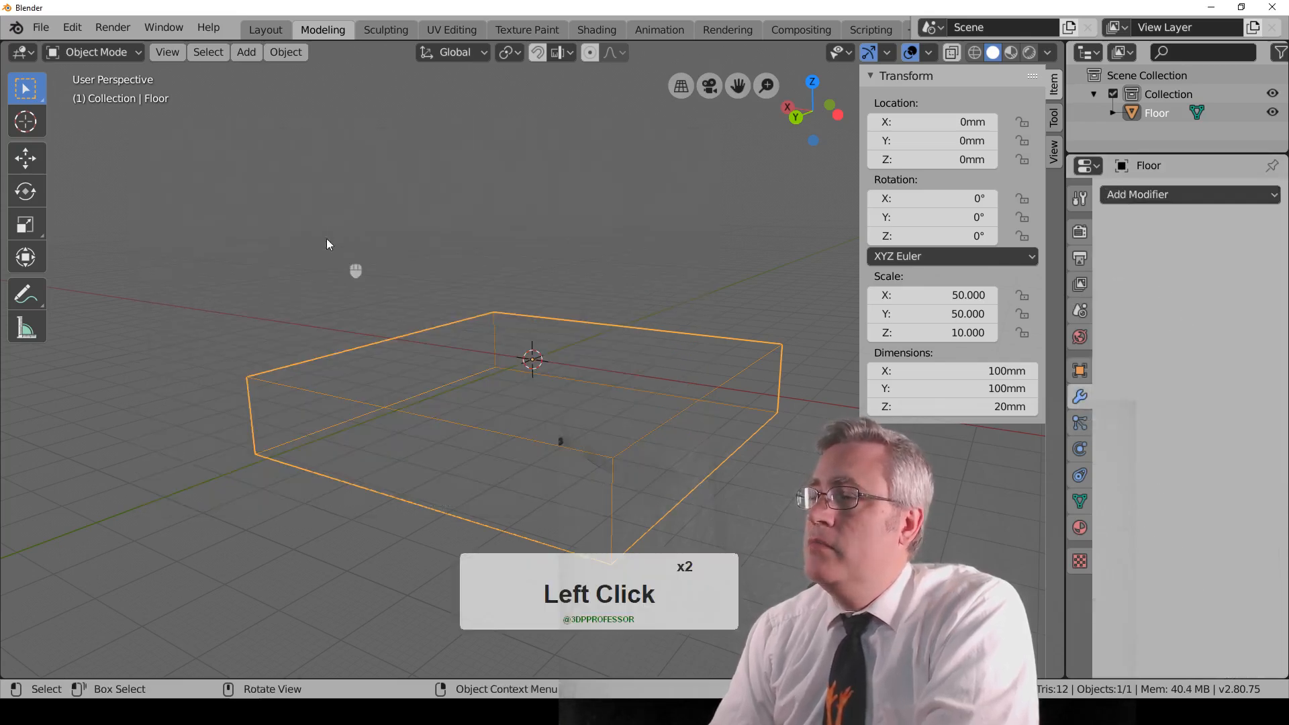
{"action": "left_click", "coordinate": [261, 711]}
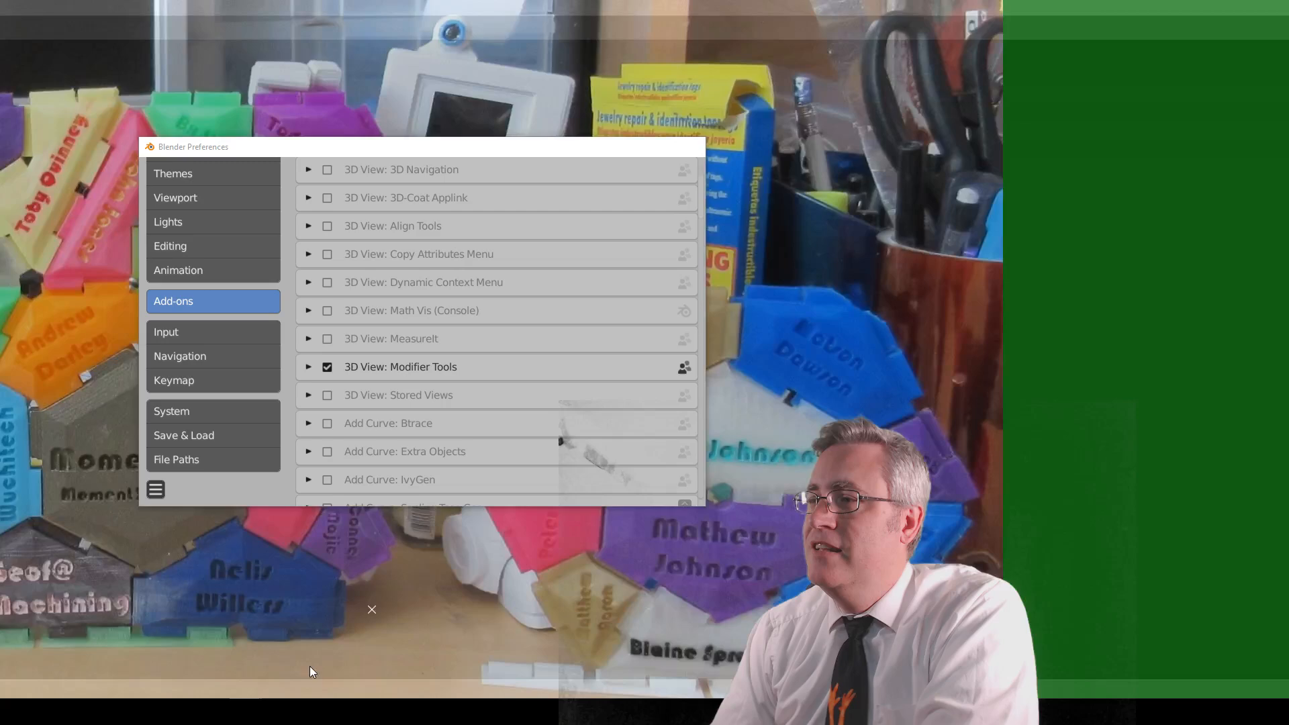
{"action": "left_click", "coordinate": [308, 667]}
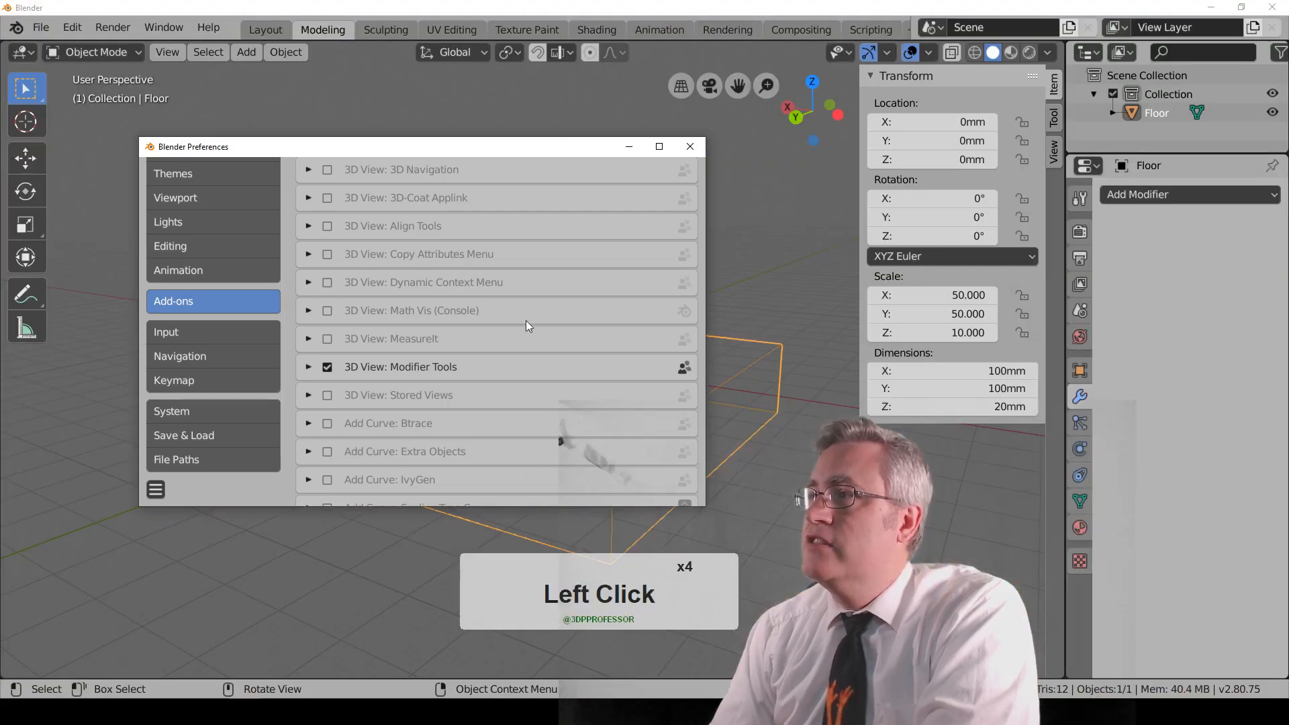
Search the add-ons for "3d prin" and enable Mesh: 3D Print Toolbox
{"action": "scroll", "coordinate": [378, 369], "scroll_direction": "down", "scroll_amount": 2}
{"action": "scroll", "coordinate": [378, 369], "scroll_direction": "up", "scroll_amount": 2}
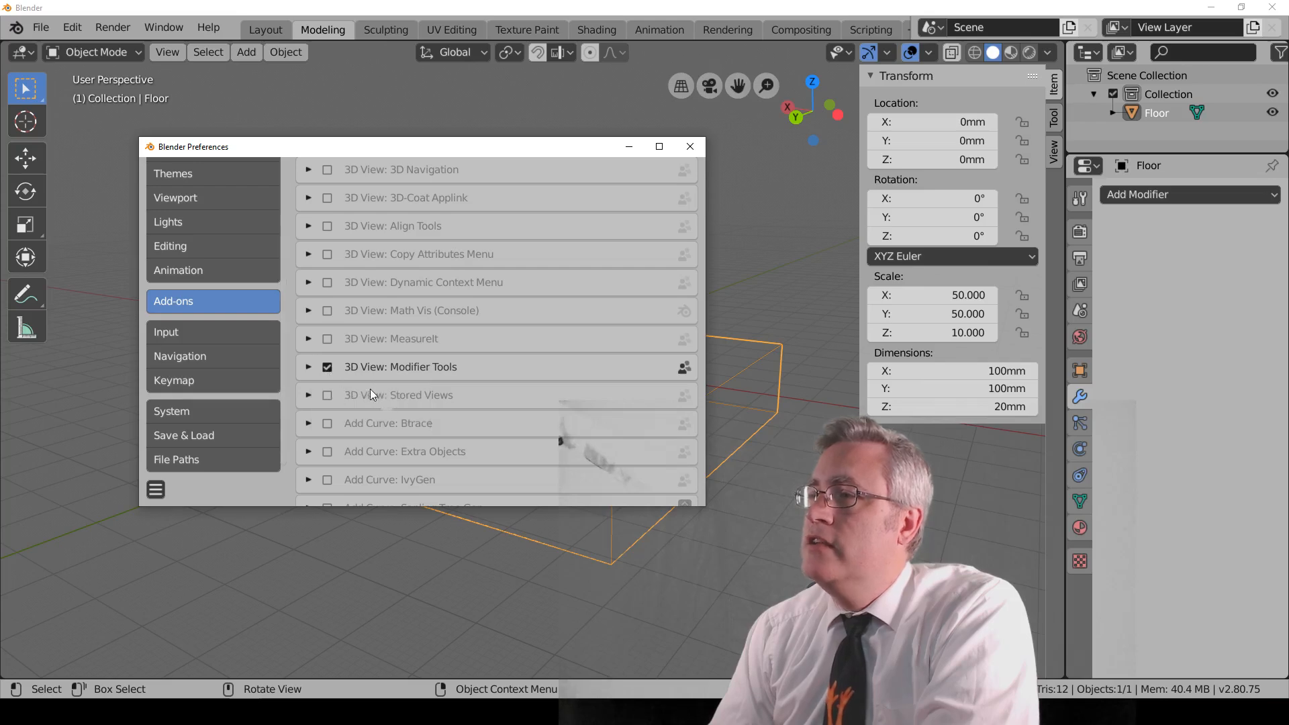
{"action": "scroll", "coordinate": [433, 219], "scroll_direction": "up", "scroll_amount": 3}
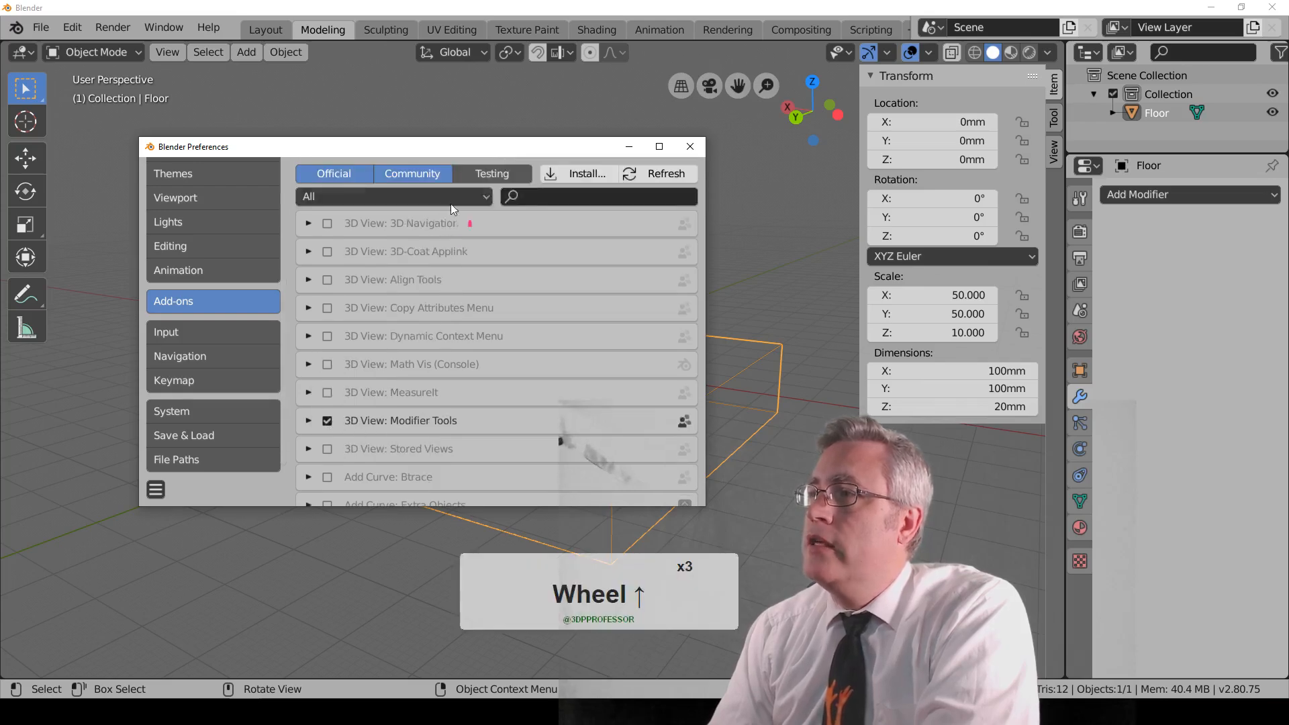
{"action": "left_click", "coordinate": [534, 196]}
{"action": "type", "text": "3D prin"}
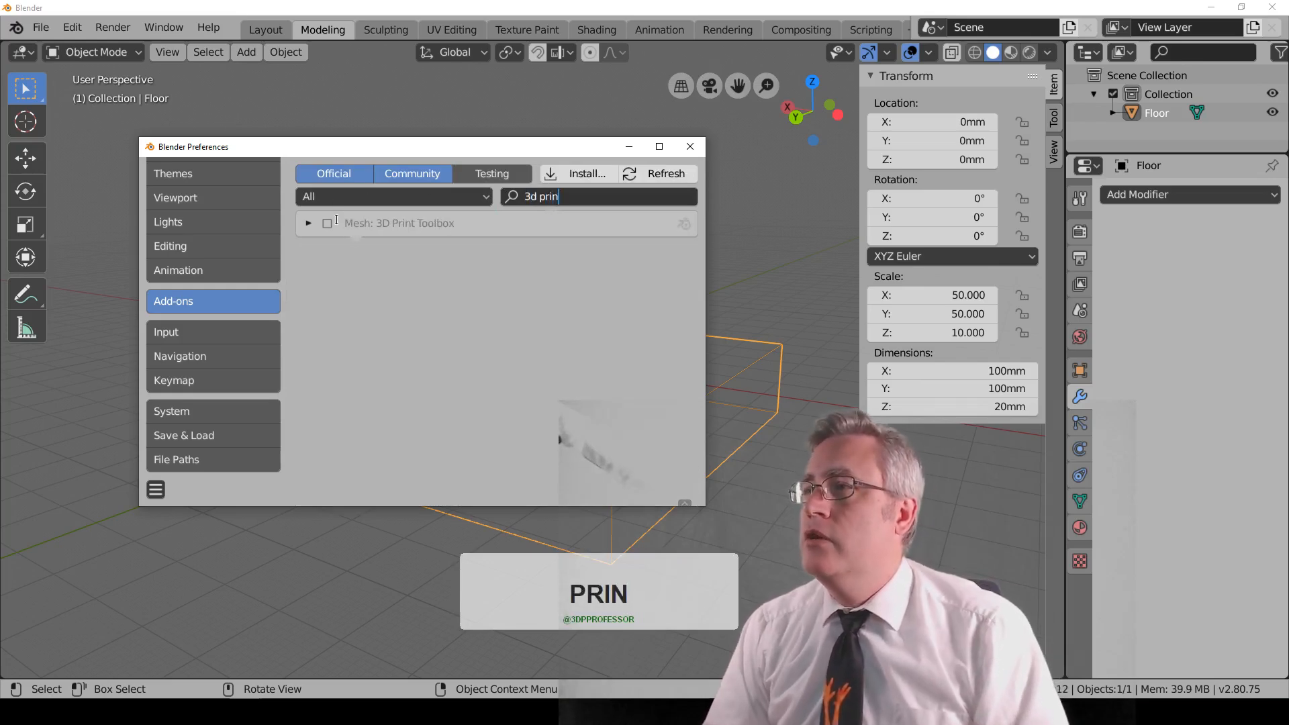
{"action": "left_click", "coordinate": [329, 227]}
{"action": "left_click", "coordinate": [328, 224]}
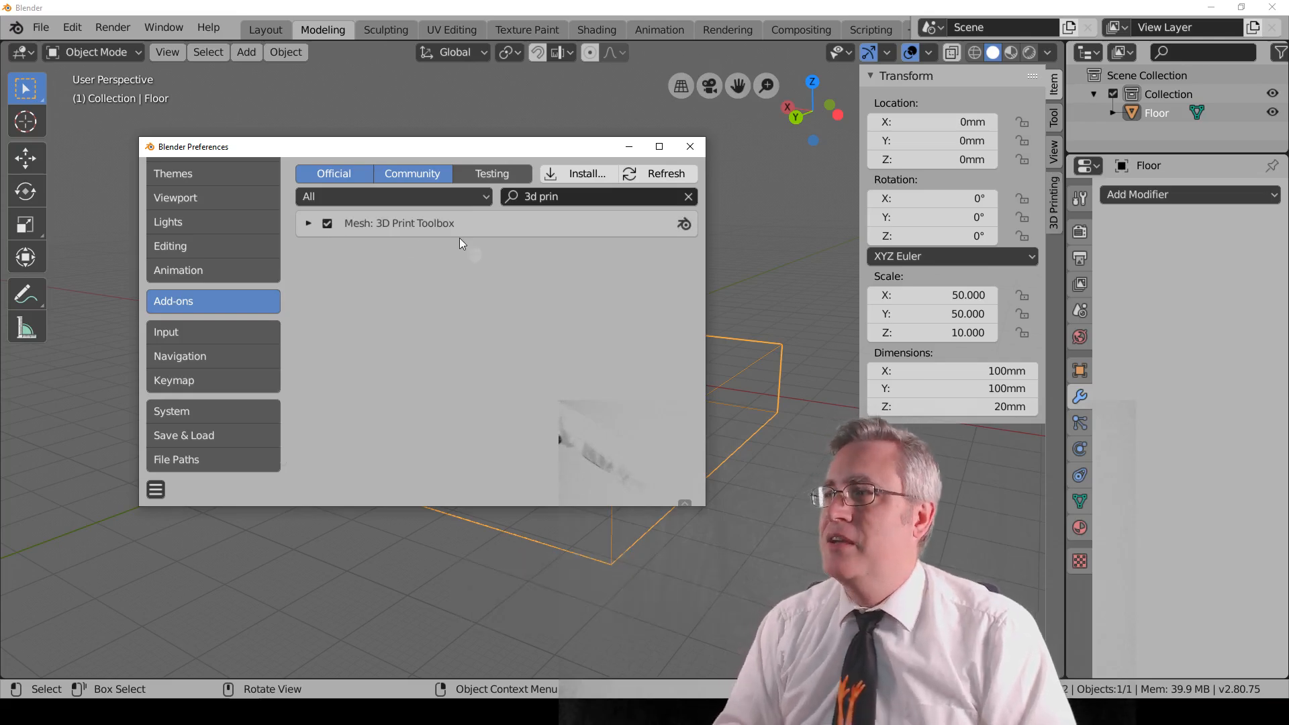
Search the add-ons for "mesh" and for "add", and clear the search filter to list all add-ons
{"action": "triple_click", "coordinate": [576, 197]}
{"action": "key", "text": "BackSpace"}
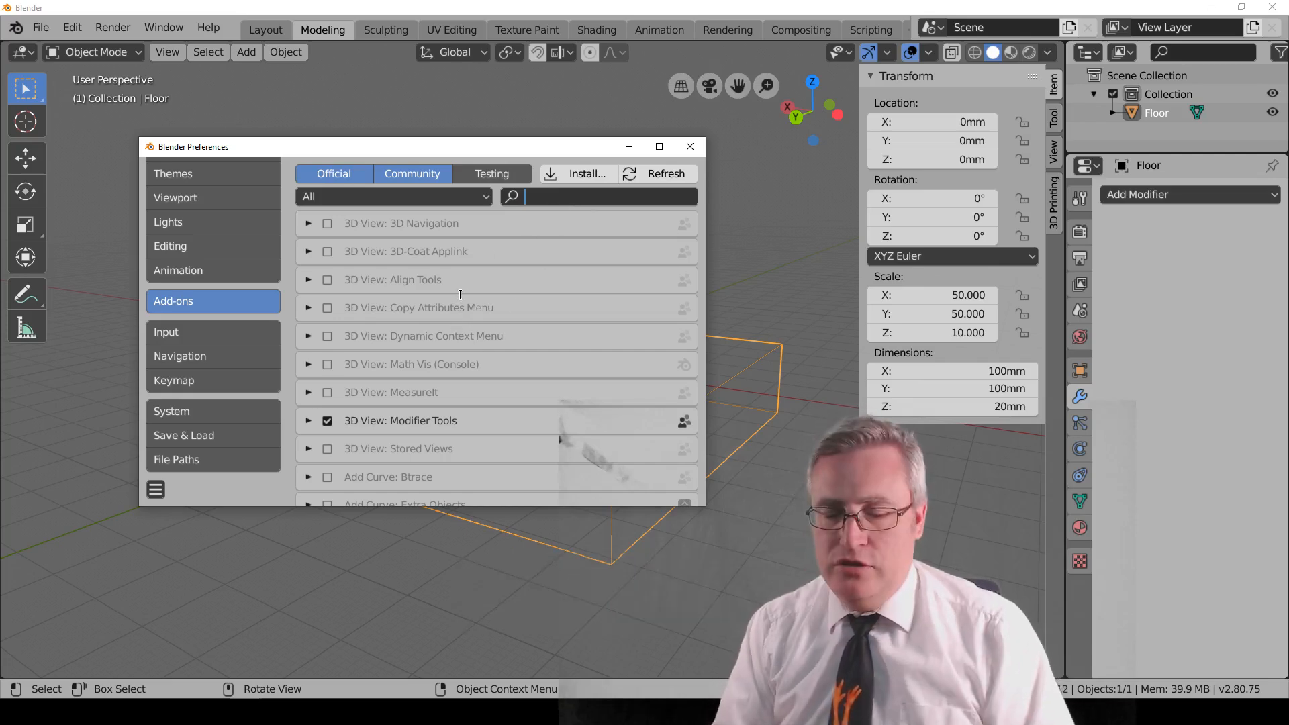
{"action": "type", "text": "mesh"}
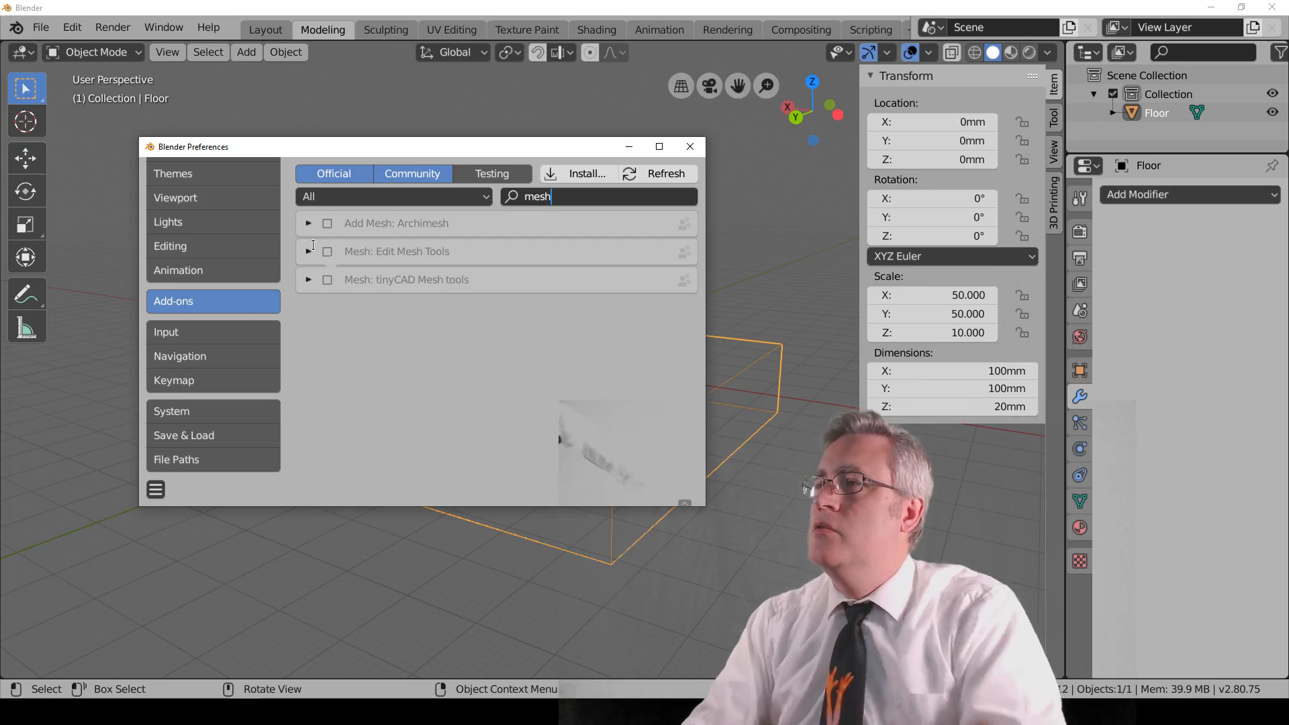
{"action": "key", "text": "BackSpace"}
{"action": "key", "text": "BackSpace"}
{"action": "key", "text": "BackSpace"}
{"action": "key", "text": "BackSpace"}
{"action": "type", "text": "add"}
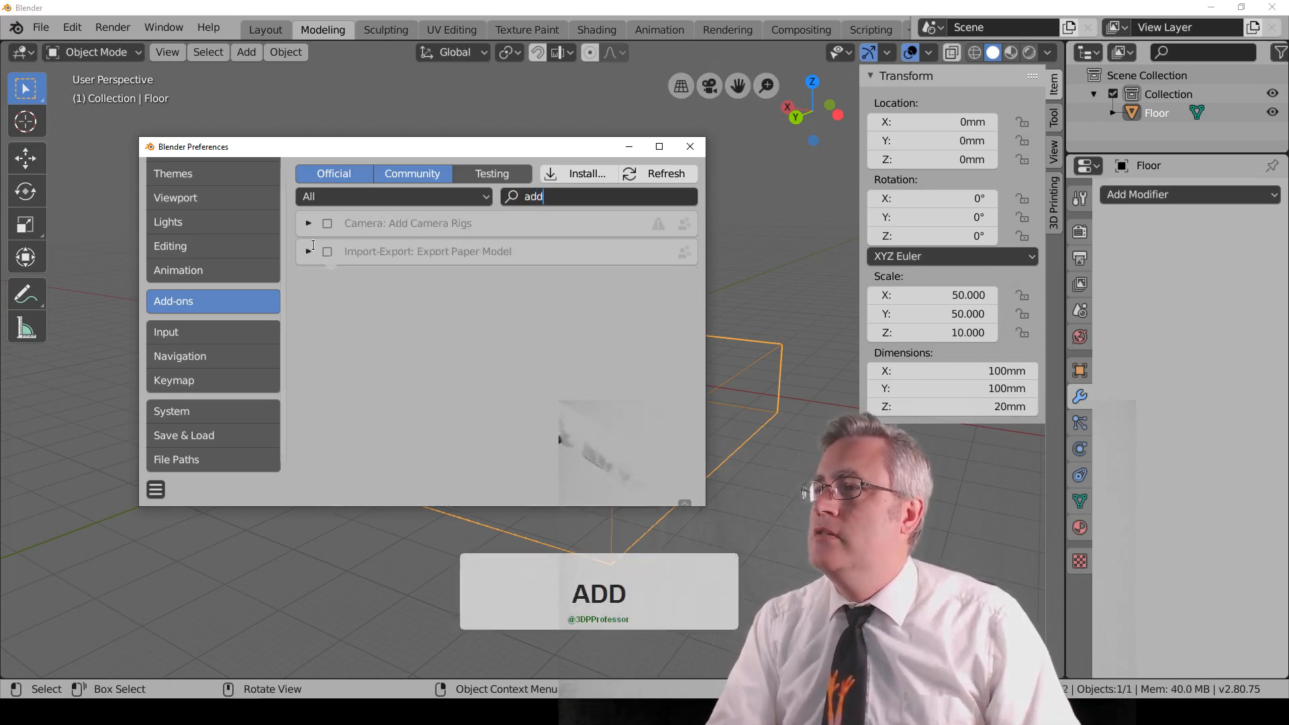
{"action": "key", "text": "BackSpace"}
{"action": "key", "text": "BackSpace"}
{"action": "key", "text": "BackSpace"}
{"action": "key", "text": "BackSpace"}
{"action": "key", "text": "BackSpace"}
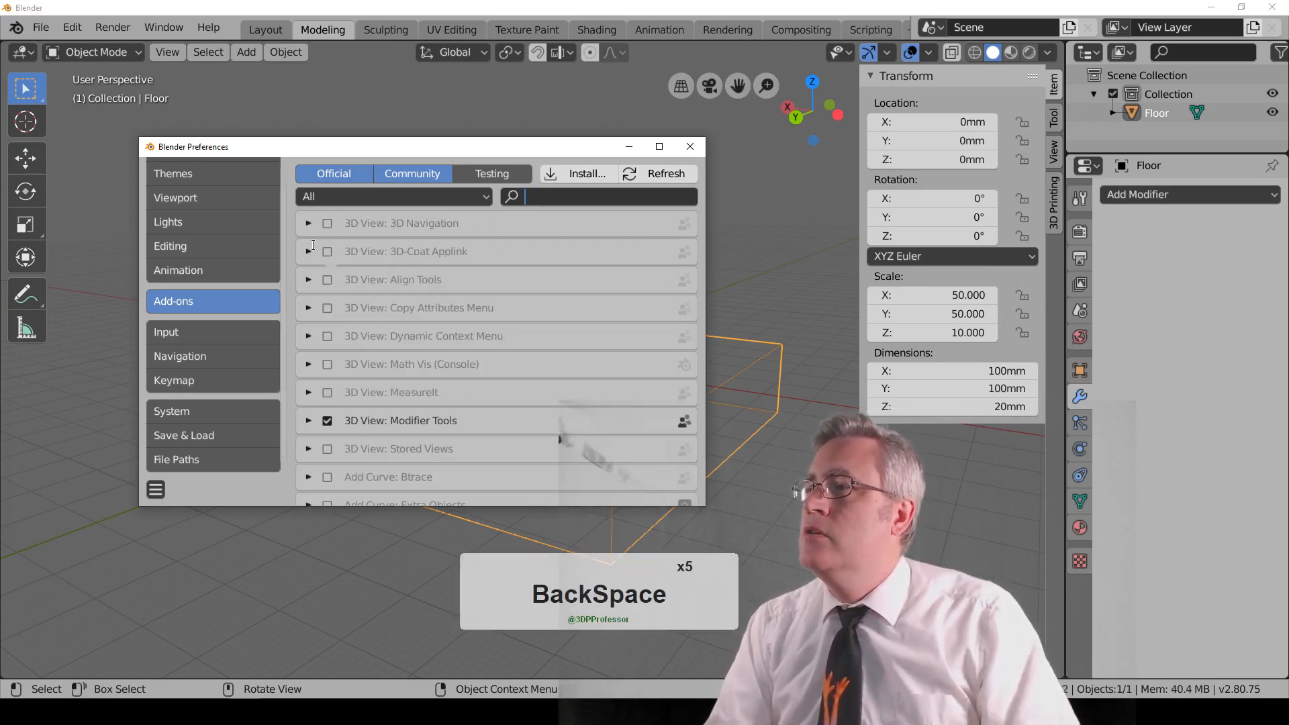
Enable the Add Mesh: Extra Objects and Add Mesh: BoltFactory add-ons
{"action": "scroll", "coordinate": [488, 402], "scroll_direction": "down", "scroll_amount": 2}
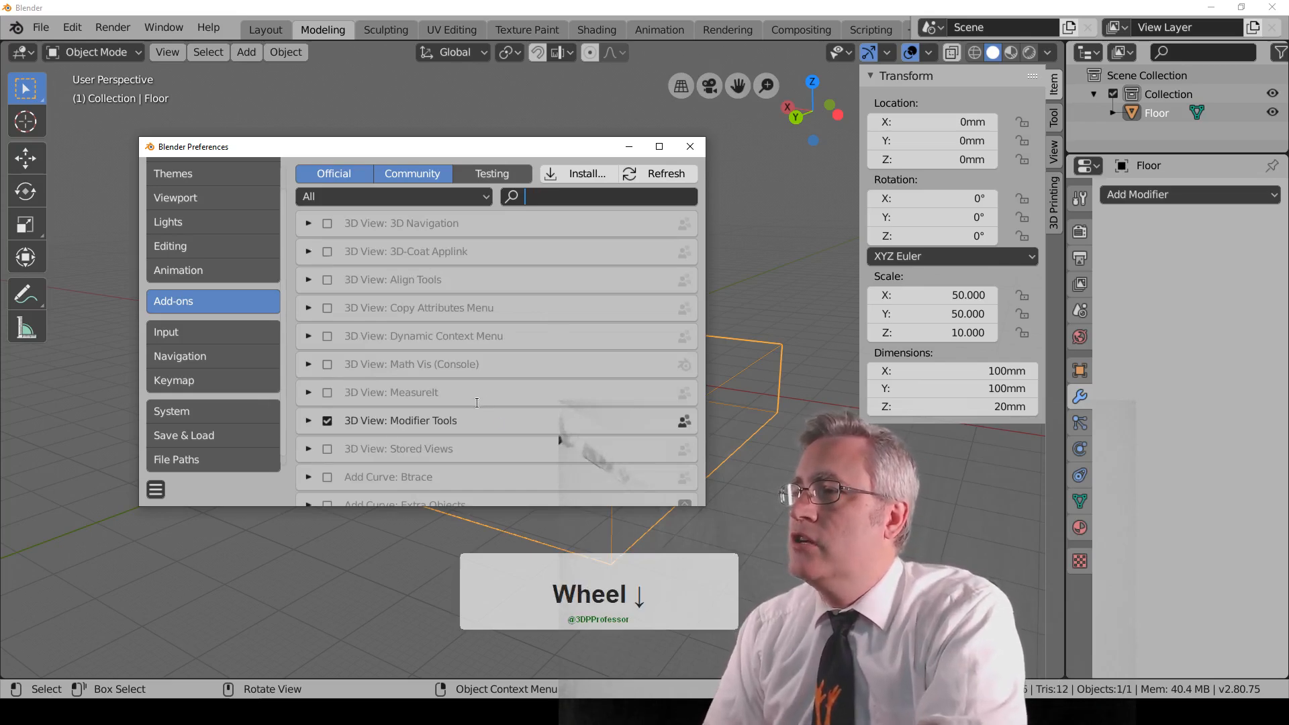
{"action": "left_click", "coordinate": [467, 377]}
{"action": "scroll", "coordinate": [467, 380], "scroll_direction": "down", "scroll_amount": 2}
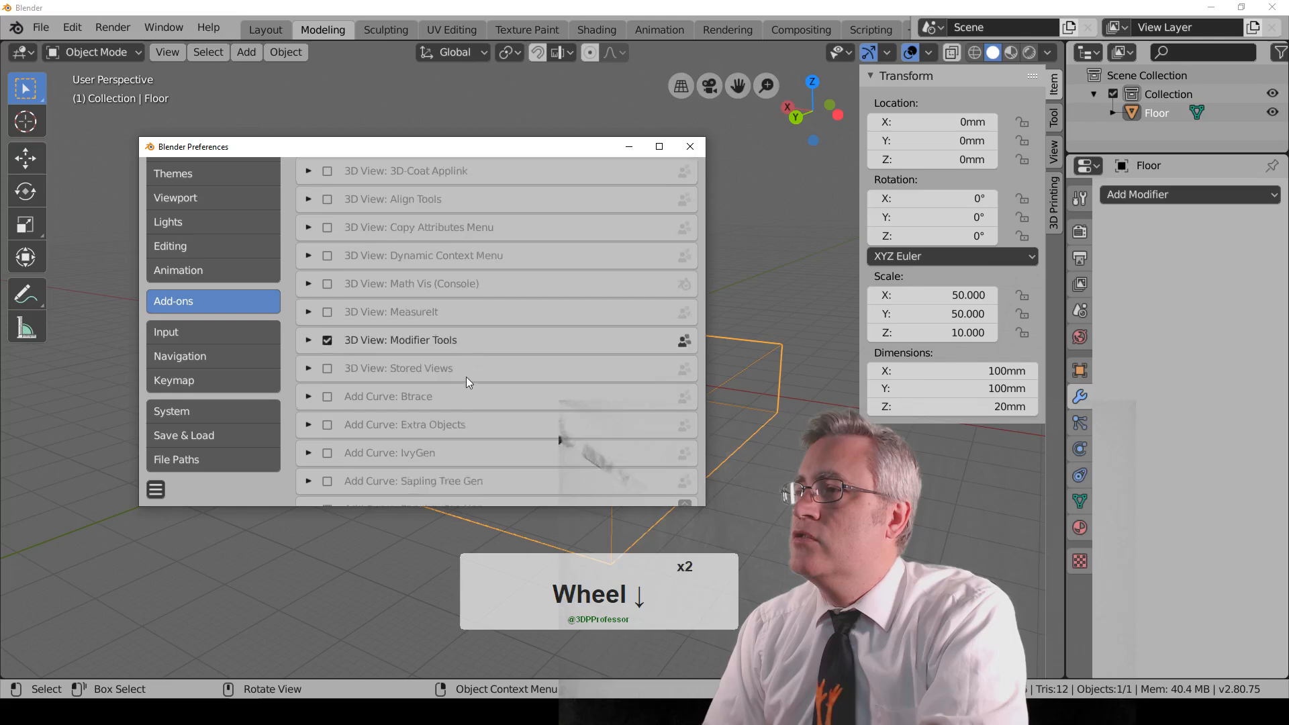
{"action": "scroll", "coordinate": [379, 423], "scroll_direction": "down", "scroll_amount": 3}
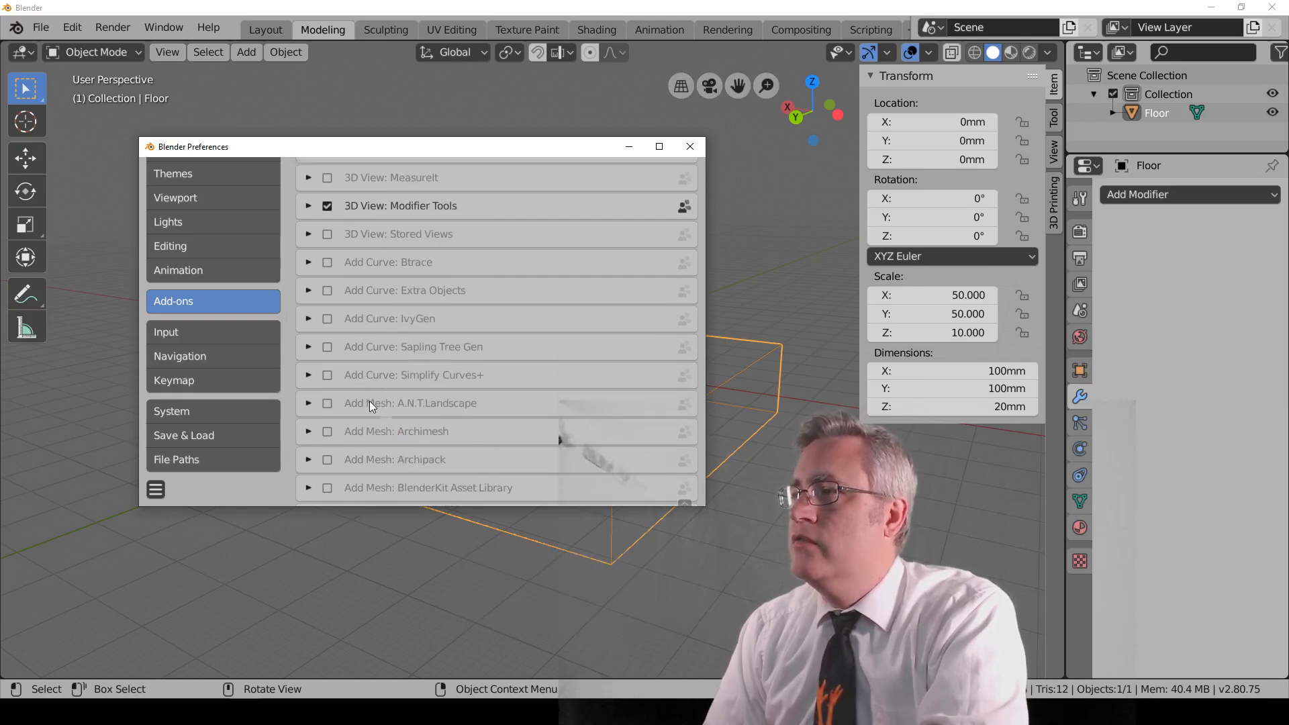
{"action": "scroll", "coordinate": [369, 401], "scroll_direction": "down", "scroll_amount": 2}
{"action": "scroll", "coordinate": [366, 385], "scroll_direction": "down", "scroll_amount": 3}
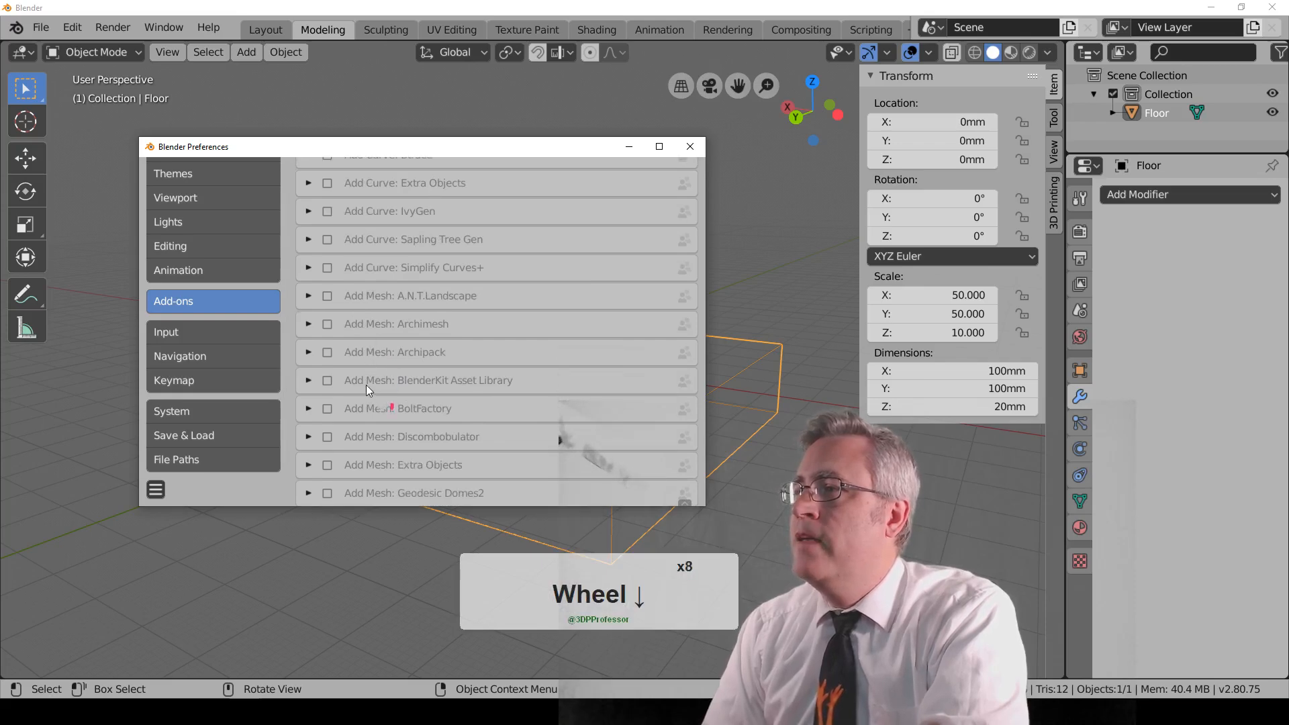
{"action": "scroll", "coordinate": [346, 382], "scroll_direction": "down", "scroll_amount": 1}
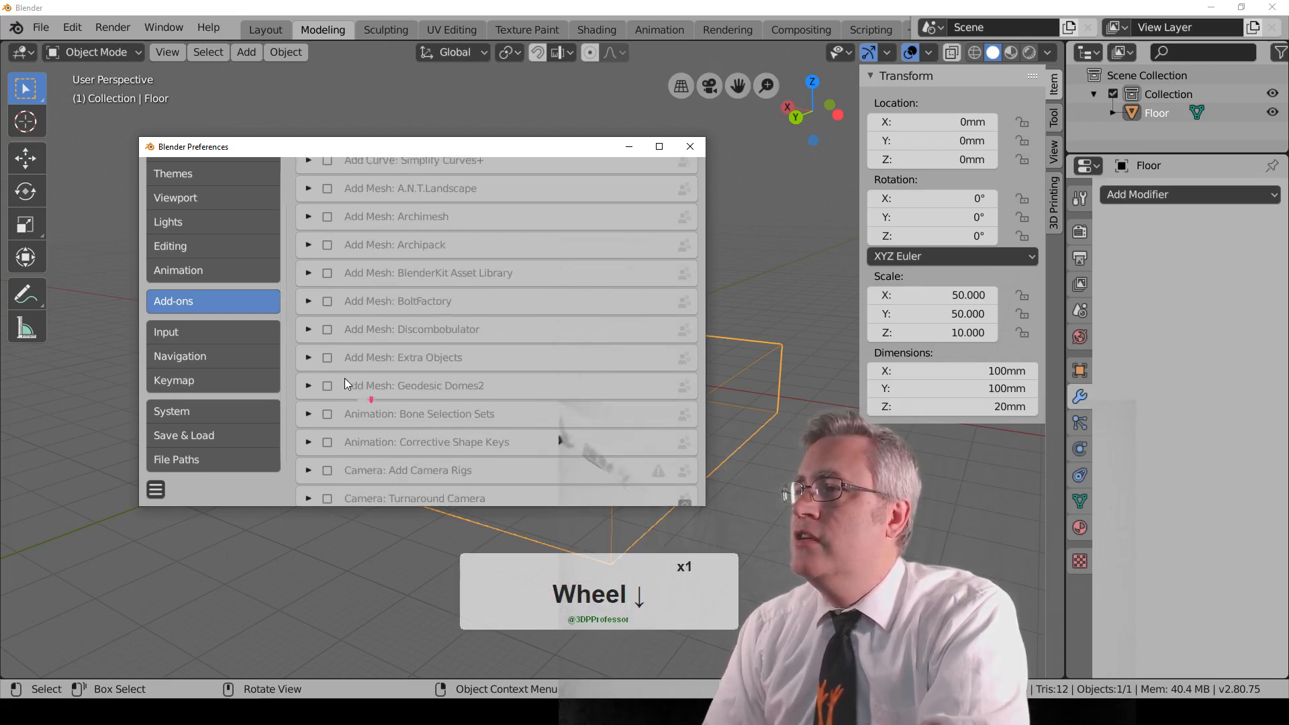
{"action": "left_click", "coordinate": [327, 358]}
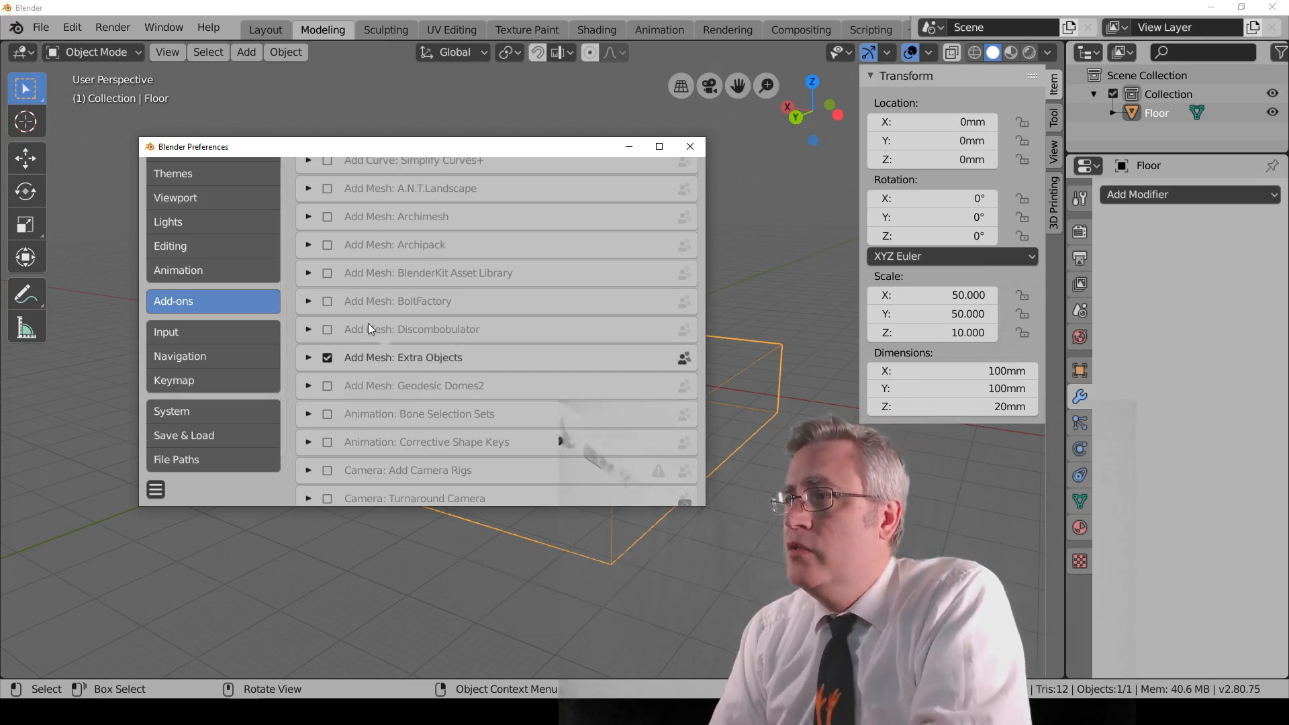
{"action": "double_click", "coordinate": [327, 300]}
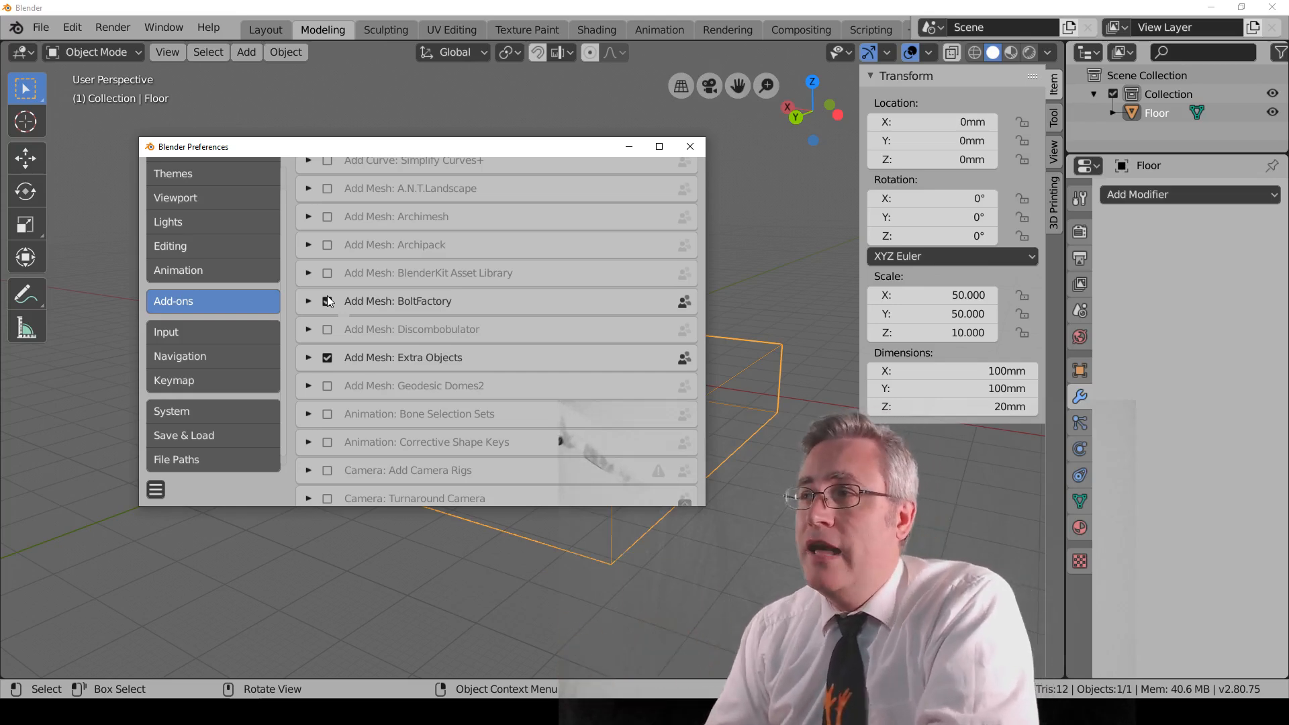
{"action": "left_click", "coordinate": [327, 302]}
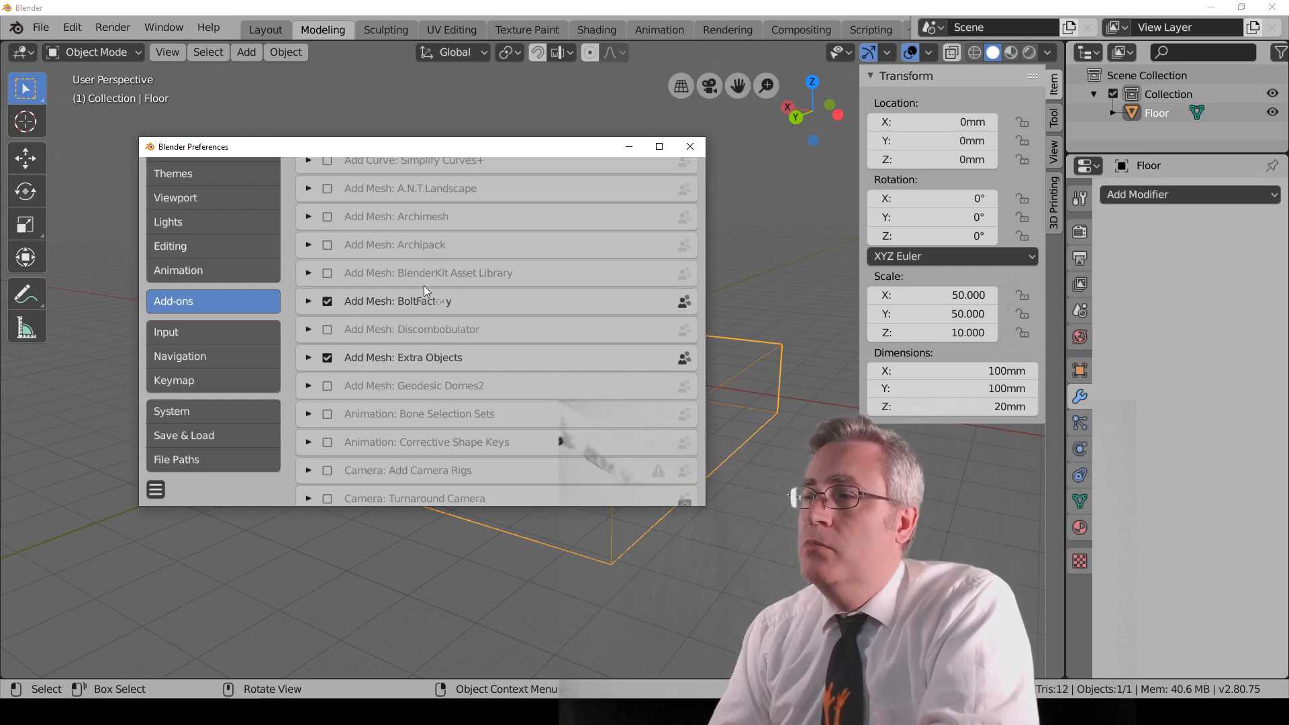
Enable the Mesh: LoopTools add-on further down the add-ons list
{"action": "scroll", "coordinate": [425, 287], "scroll_direction": "down", "scroll_amount": 2}
{"action": "scroll", "coordinate": [431, 305], "scroll_direction": "down", "scroll_amount": 4}
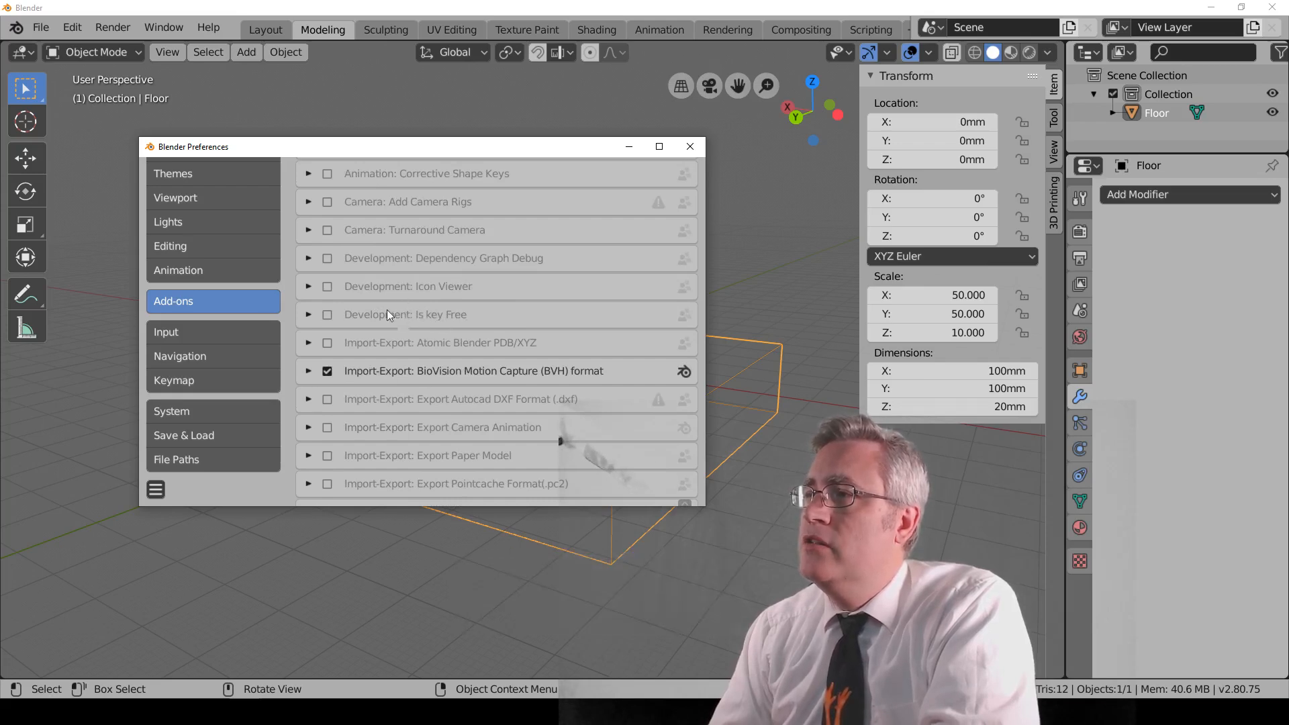
{"action": "scroll", "coordinate": [407, 308], "scroll_direction": "down", "scroll_amount": 1}
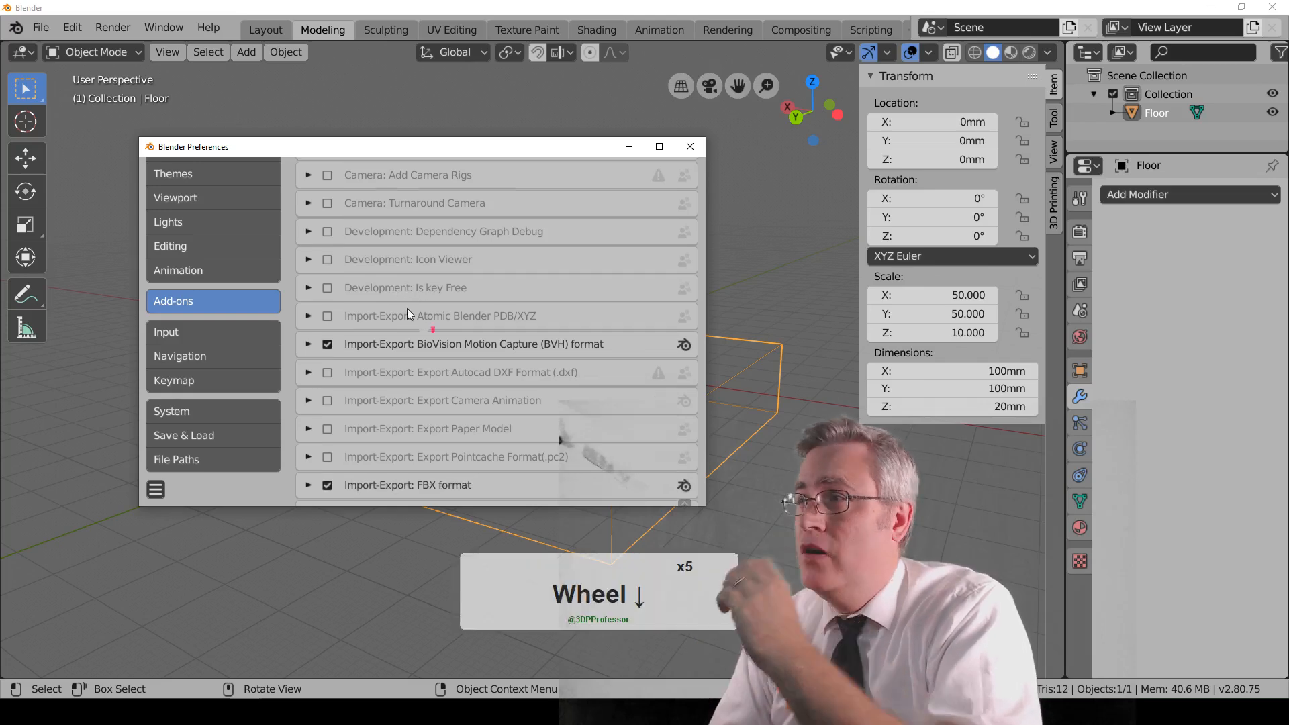
{"action": "scroll", "coordinate": [410, 310], "scroll_direction": "down", "scroll_amount": 5}
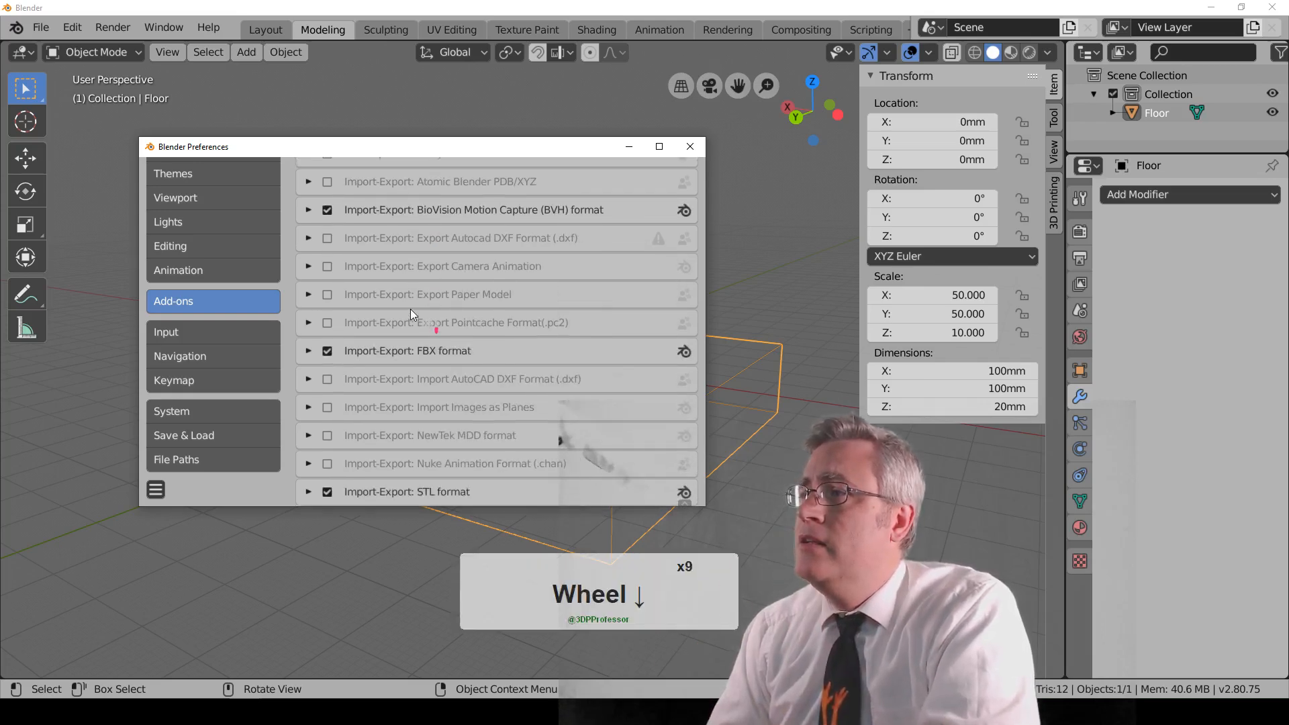
{"action": "scroll", "coordinate": [409, 305], "scroll_direction": "down", "scroll_amount": 5}
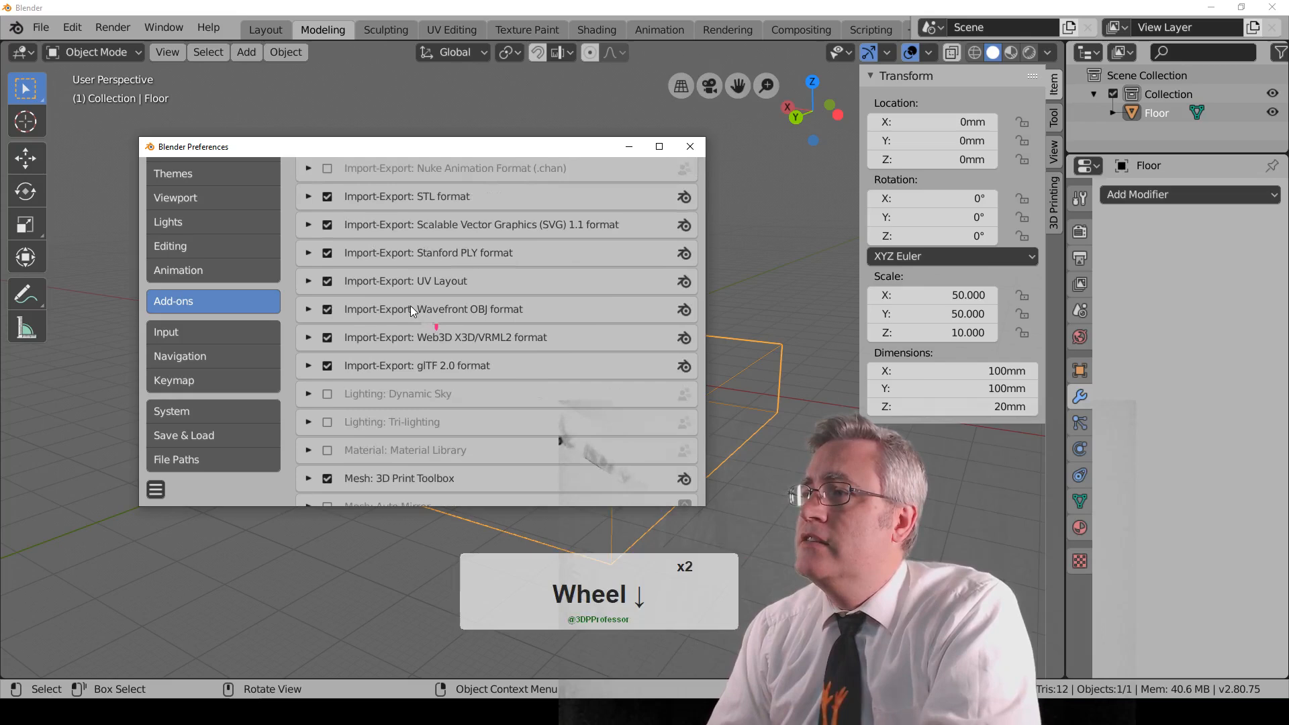
{"action": "scroll", "coordinate": [409, 309], "scroll_direction": "down", "scroll_amount": 1}
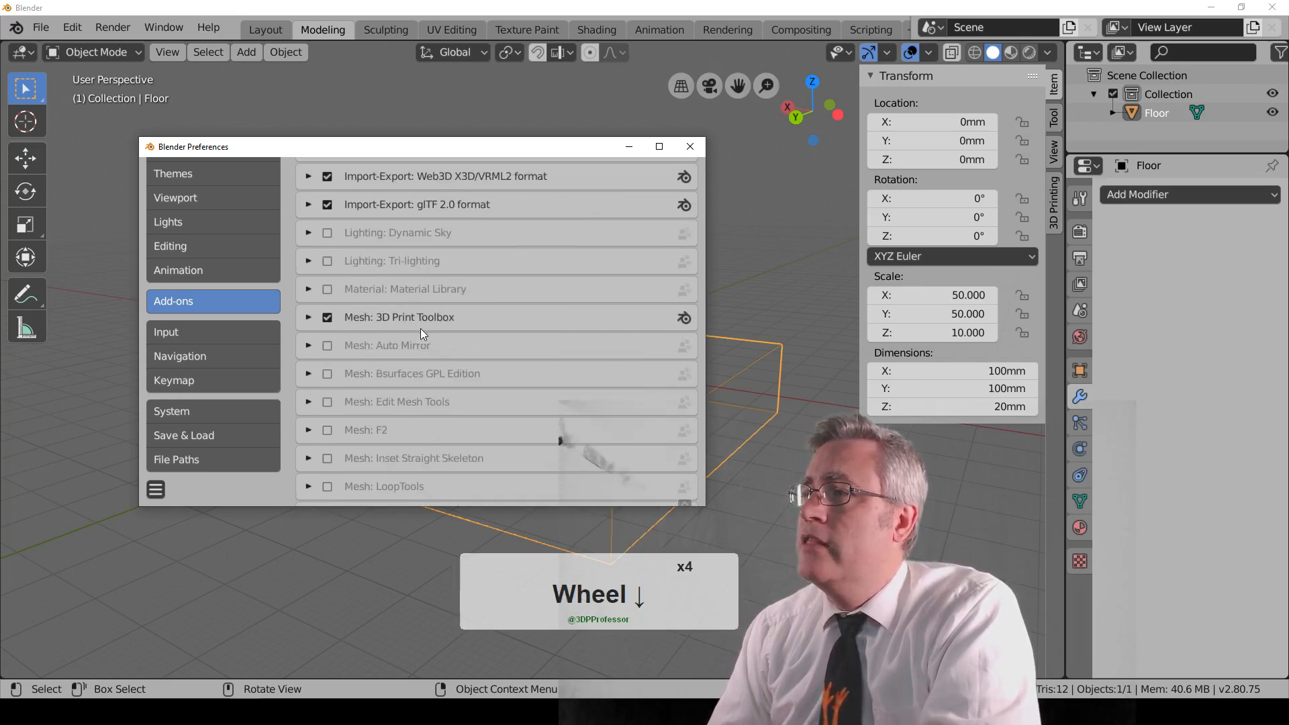
{"action": "scroll", "coordinate": [404, 324], "scroll_direction": "down", "scroll_amount": 3}
{"action": "scroll", "coordinate": [402, 320], "scroll_direction": "down", "scroll_amount": 2}
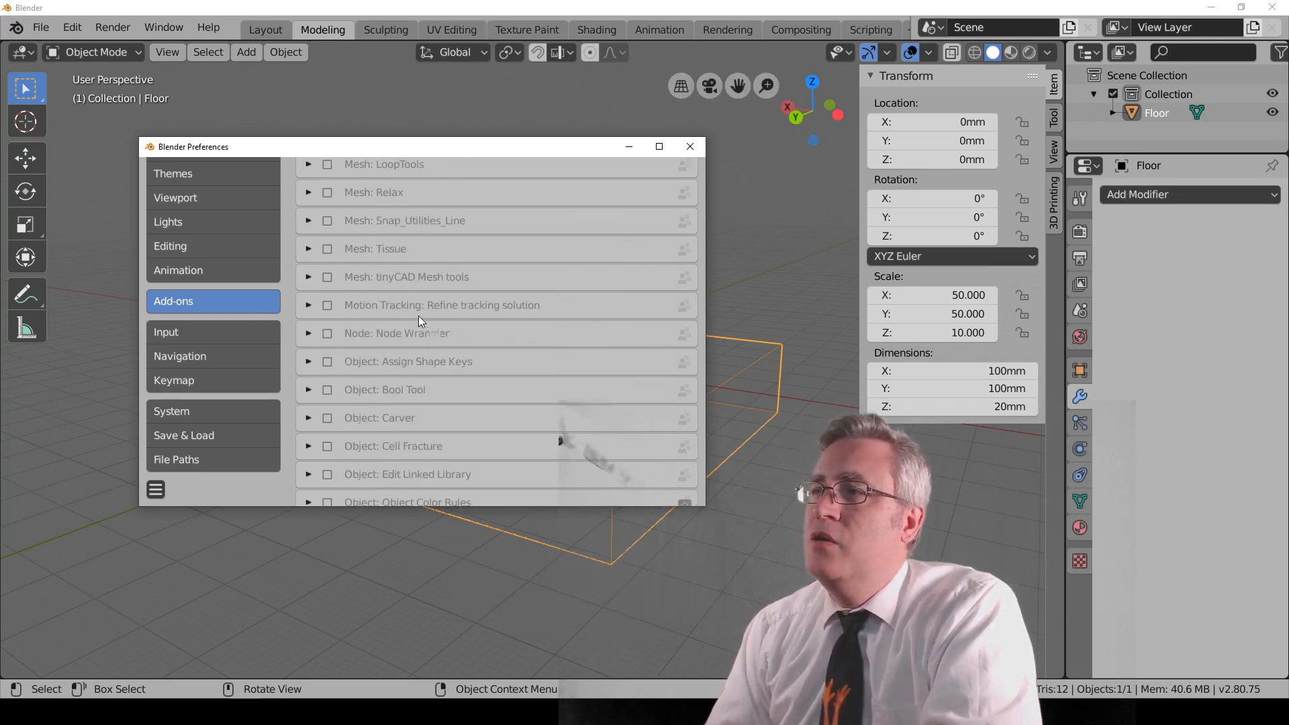
{"action": "scroll", "coordinate": [422, 317], "scroll_direction": "down", "scroll_amount": 1}
{"action": "scroll", "coordinate": [427, 319], "scroll_direction": "up", "scroll_amount": 2}
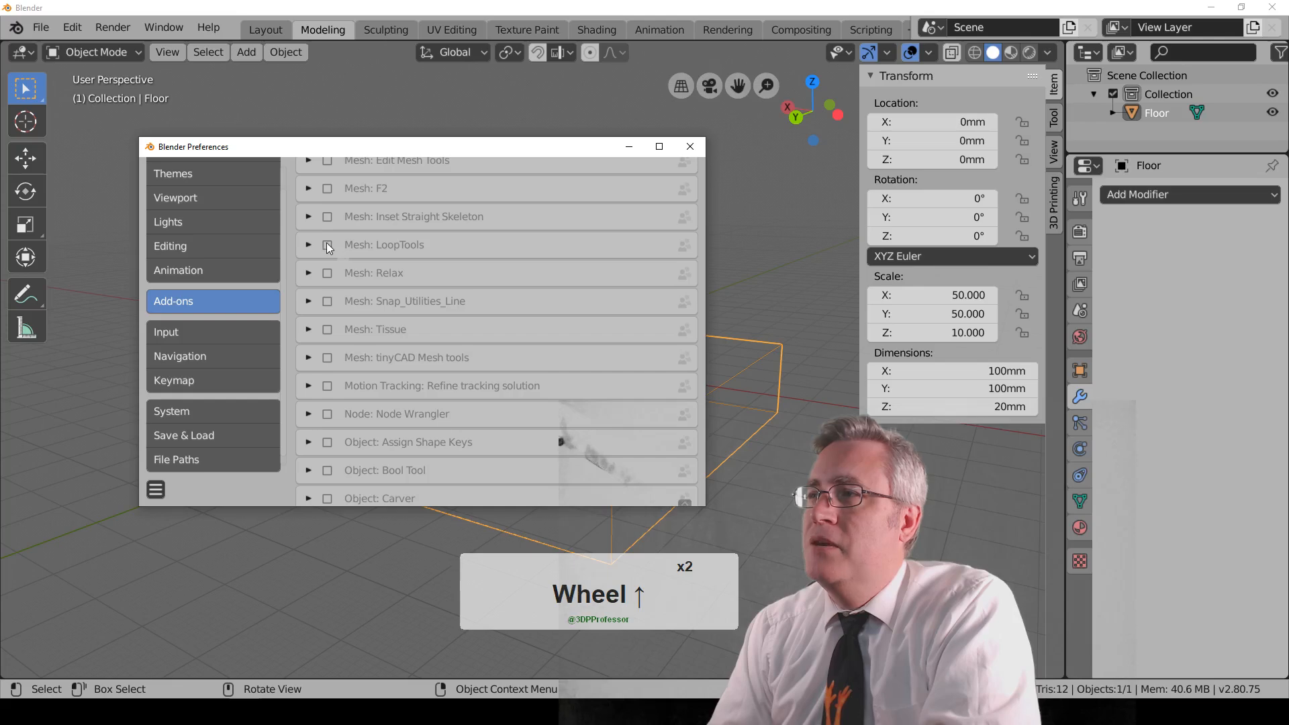
{"action": "left_click", "coordinate": [327, 246]}
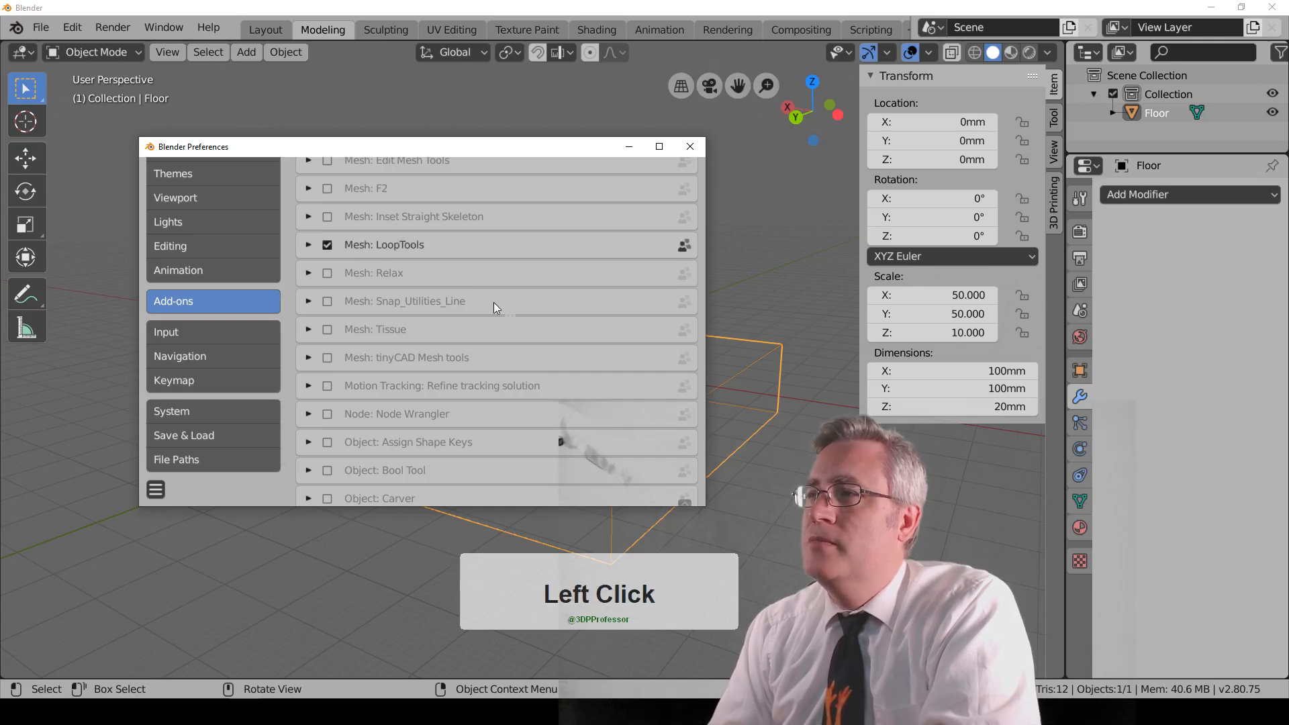
Enable the Object: Bool Tool and Rigging: Rigify add-ons
{"action": "scroll", "coordinate": [494, 303], "scroll_direction": "down", "scroll_amount": 2}
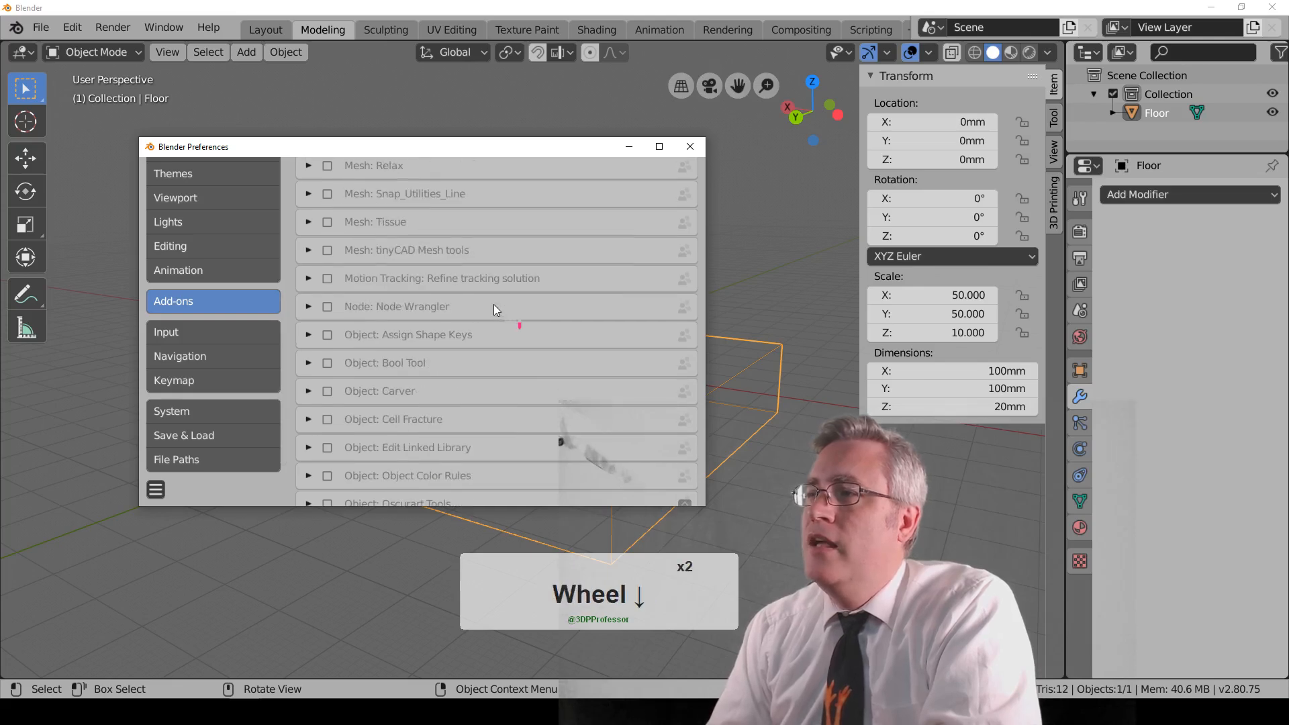
{"action": "left_click", "coordinate": [328, 362]}
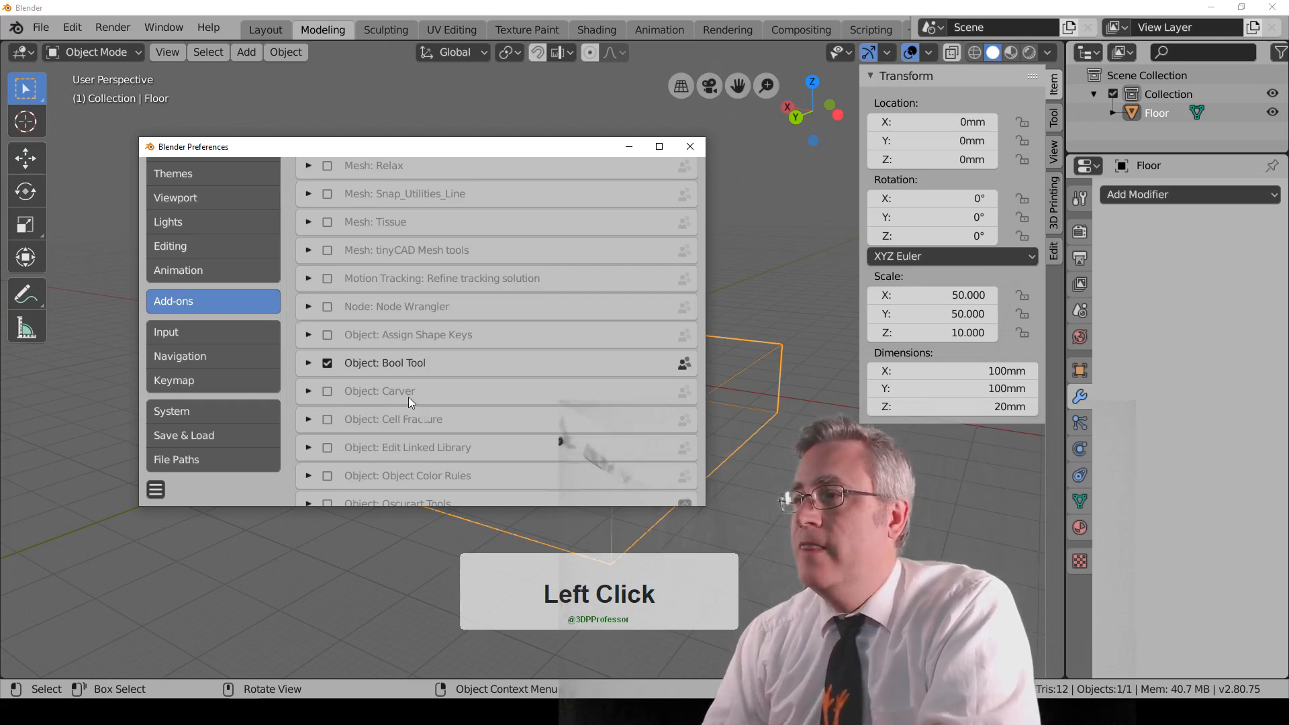
{"action": "scroll", "coordinate": [408, 397], "scroll_direction": "down", "scroll_amount": 2}
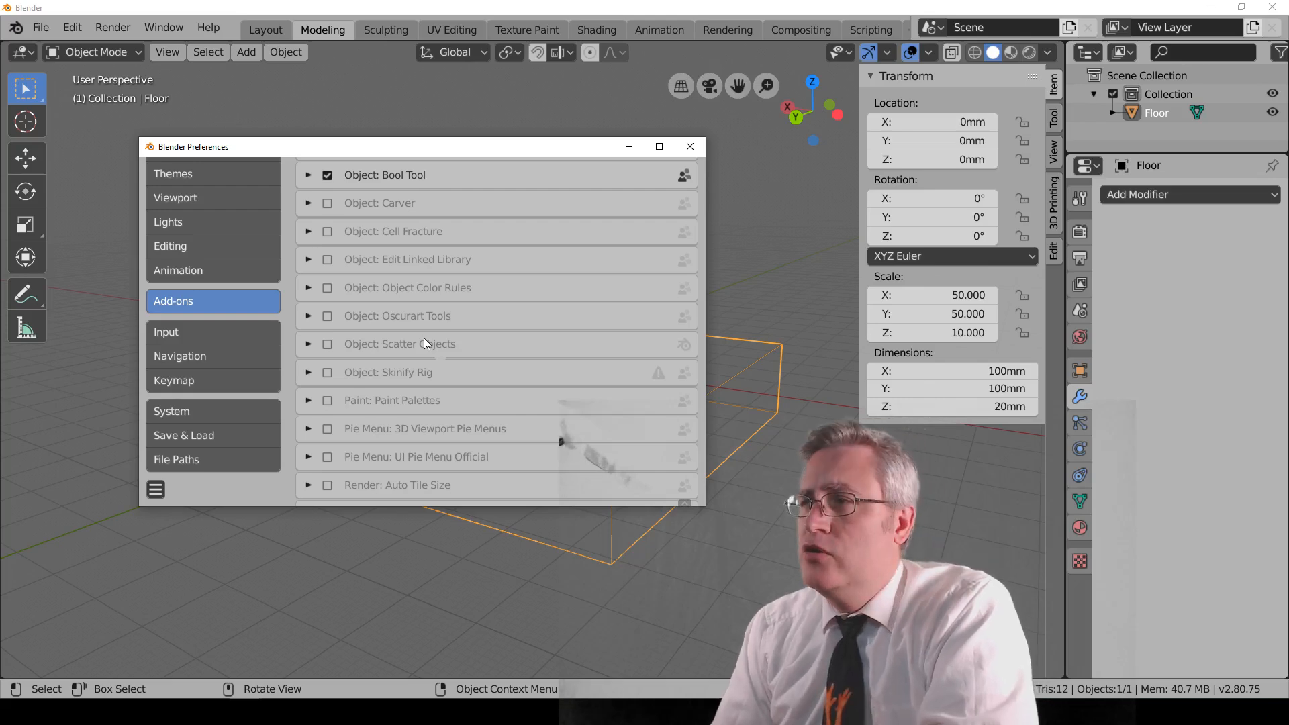
{"action": "scroll", "coordinate": [425, 342], "scroll_direction": "down", "scroll_amount": 5}
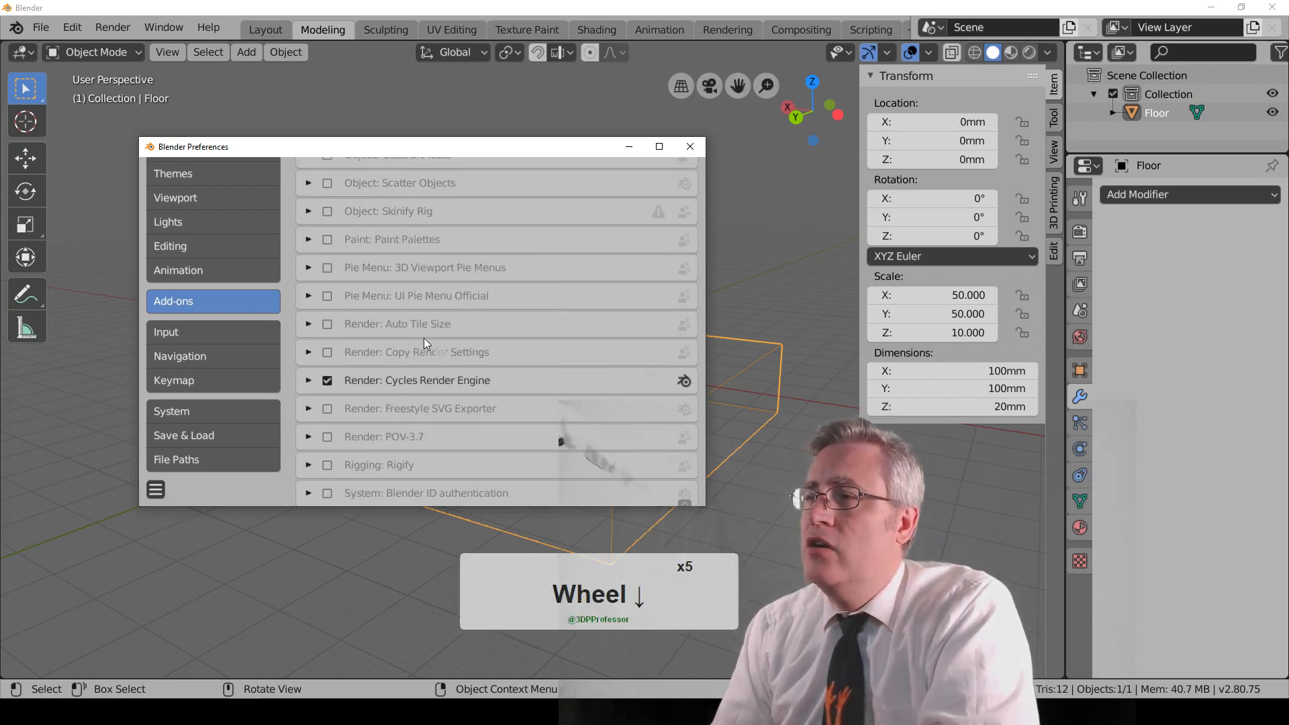
{"action": "scroll", "coordinate": [421, 345], "scroll_direction": "down", "scroll_amount": 1}
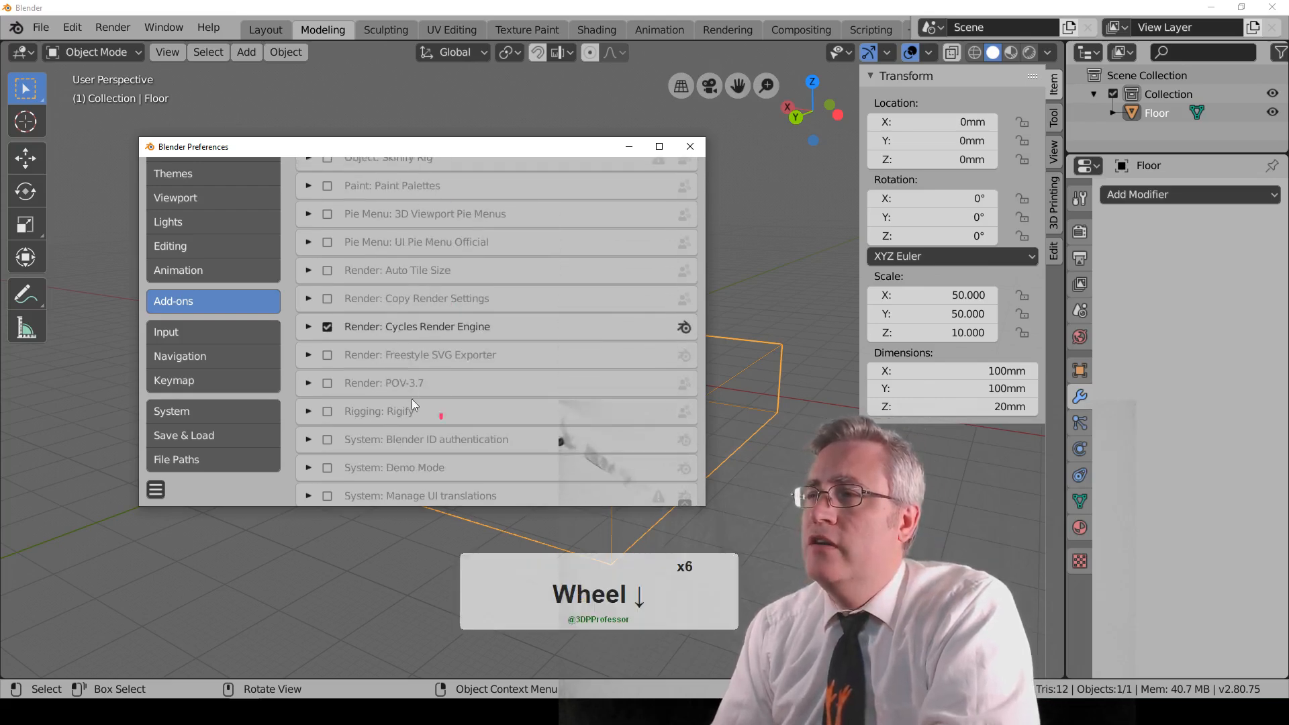
{"action": "left_click", "coordinate": [328, 411]}
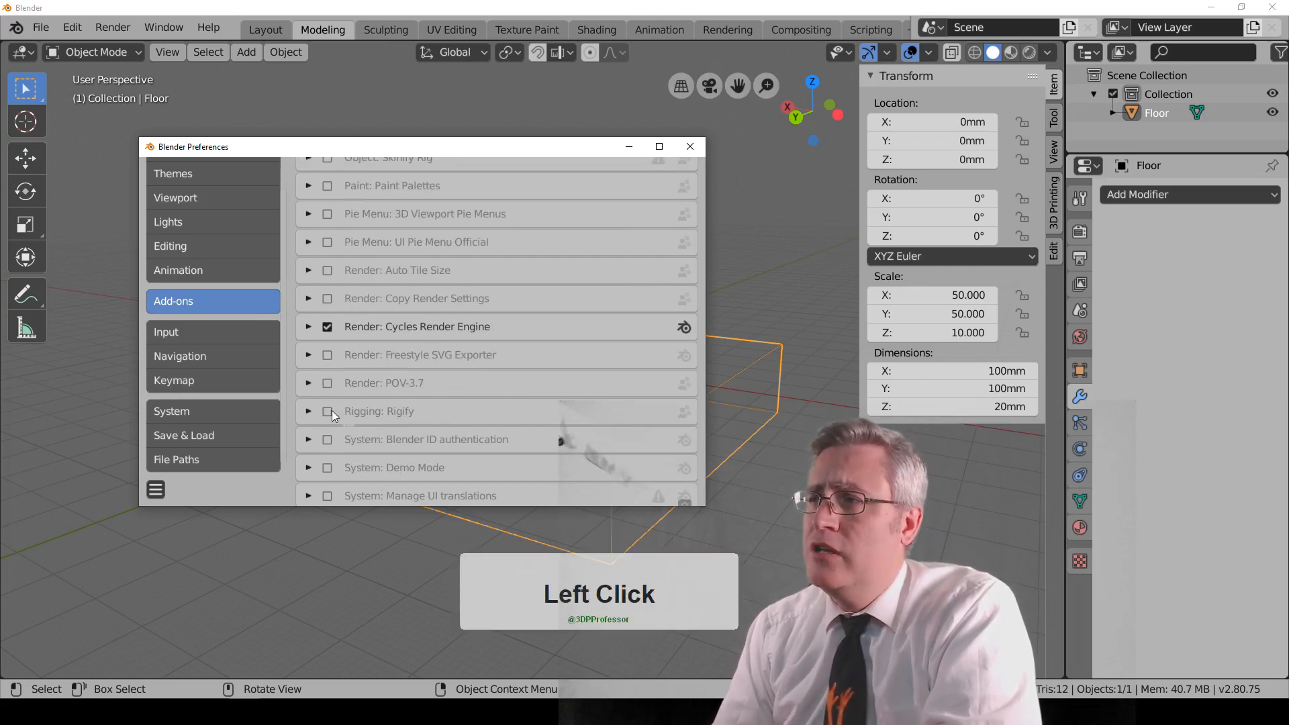
{"action": "left_click", "coordinate": [327, 410]}
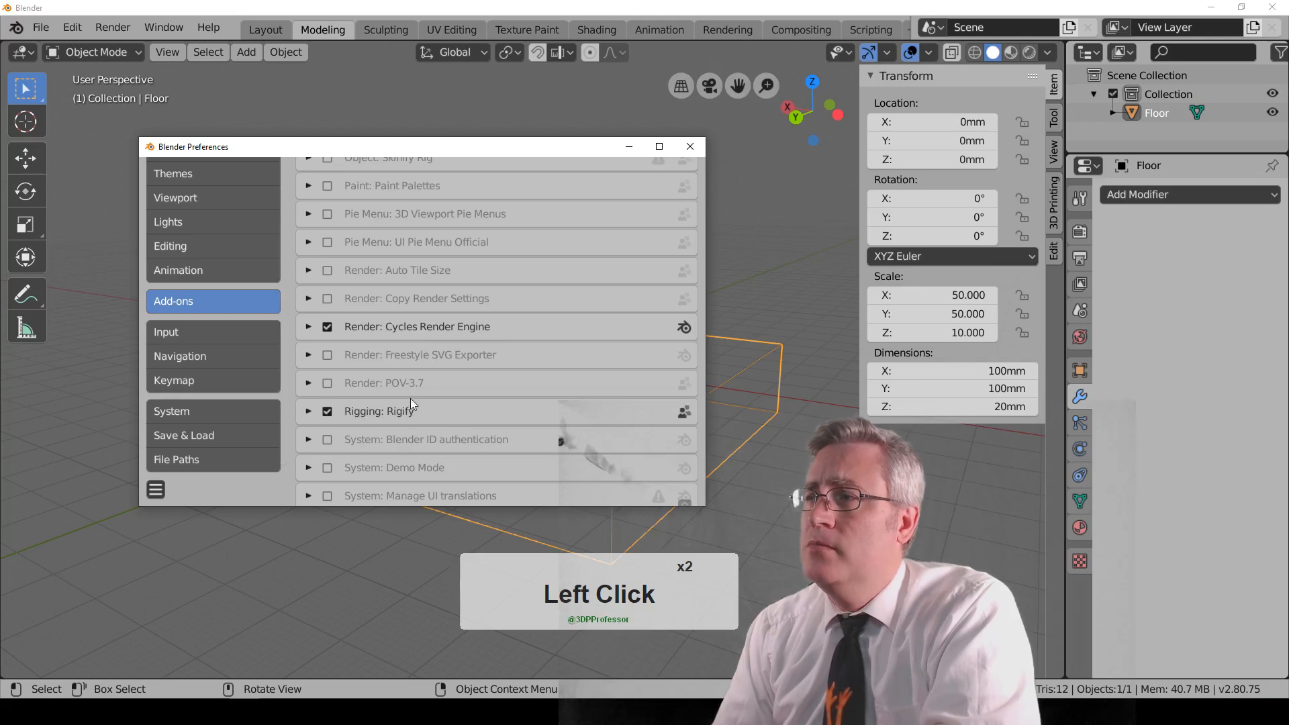
Reveal the preferences window's footer, save the preferences and close the window
{"action": "scroll", "coordinate": [409, 398], "scroll_direction": "down", "scroll_amount": 3}
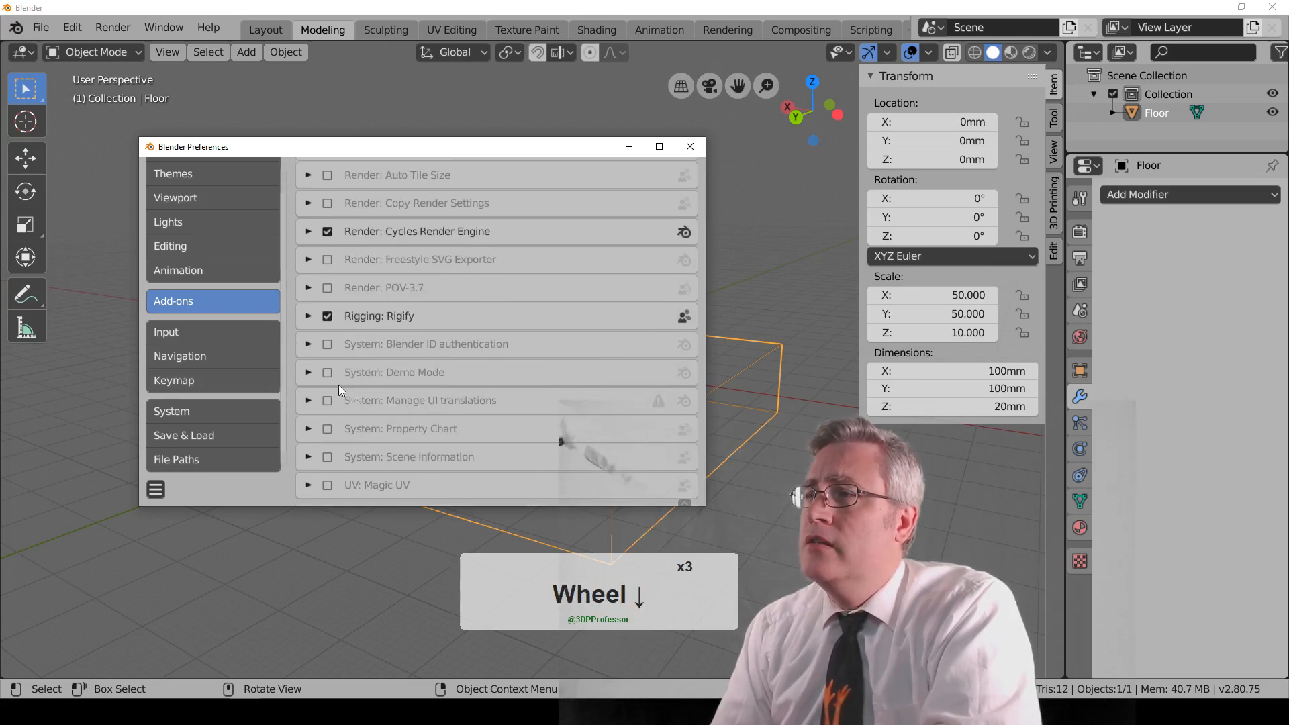
{"action": "left_click", "coordinate": [683, 503]}
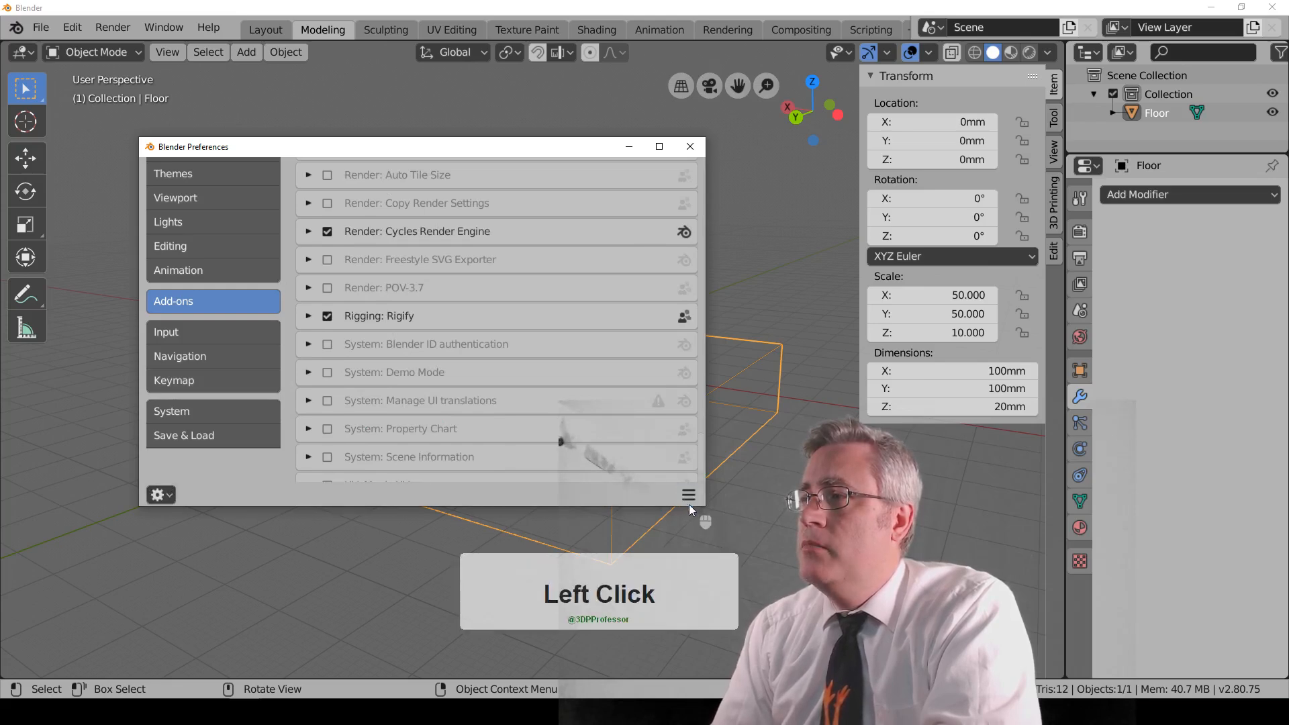
{"action": "left_click", "coordinate": [687, 497]}
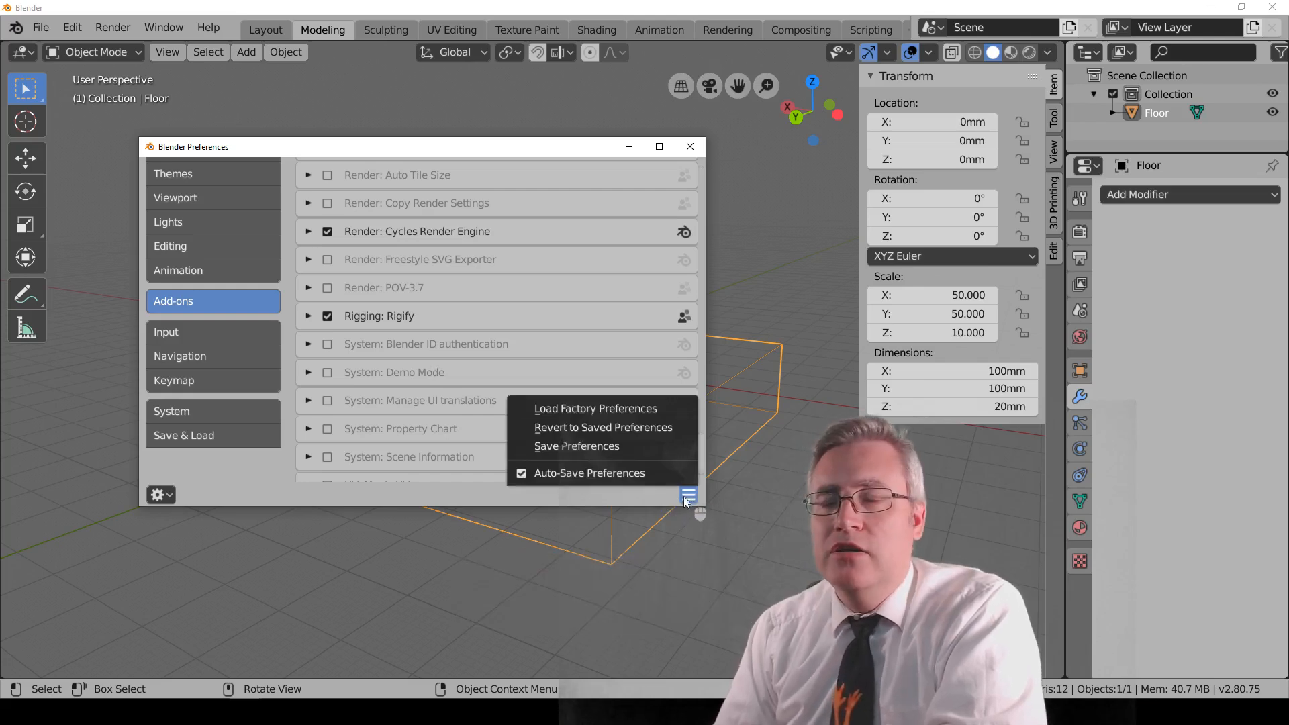
{"action": "left_click", "coordinate": [607, 446]}
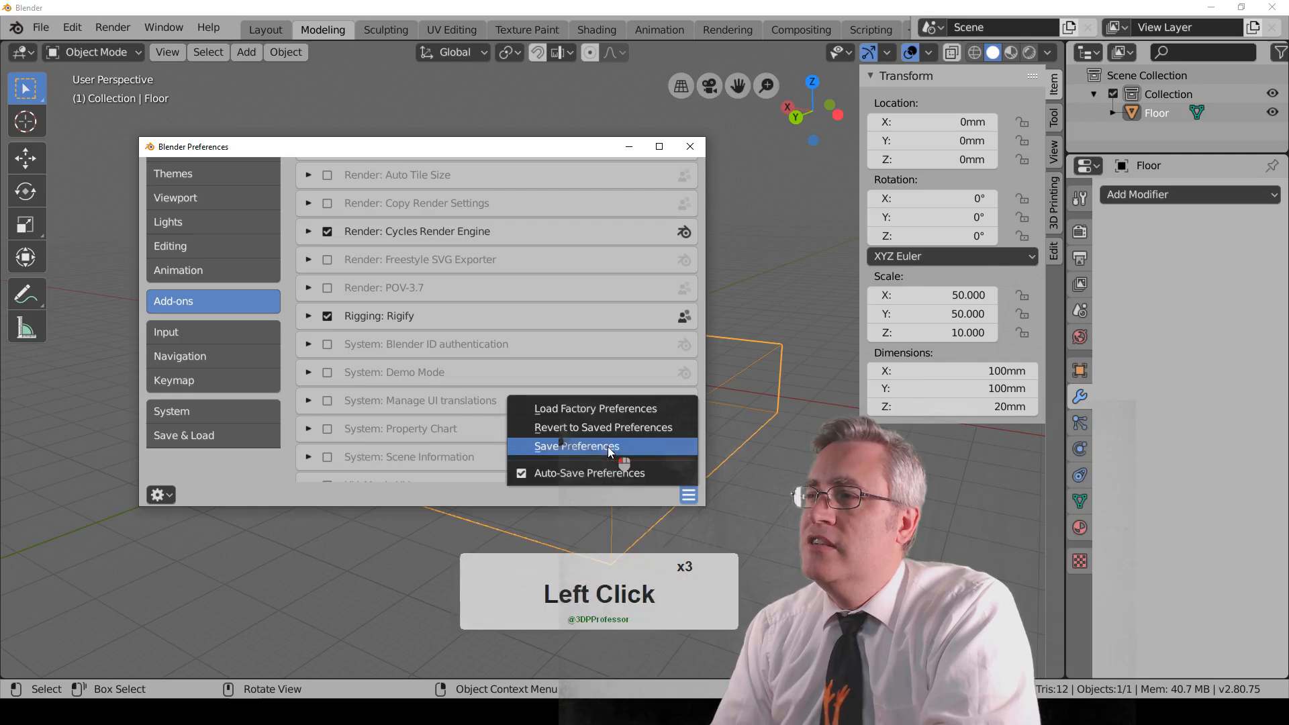
{"action": "left_click", "coordinate": [690, 148]}
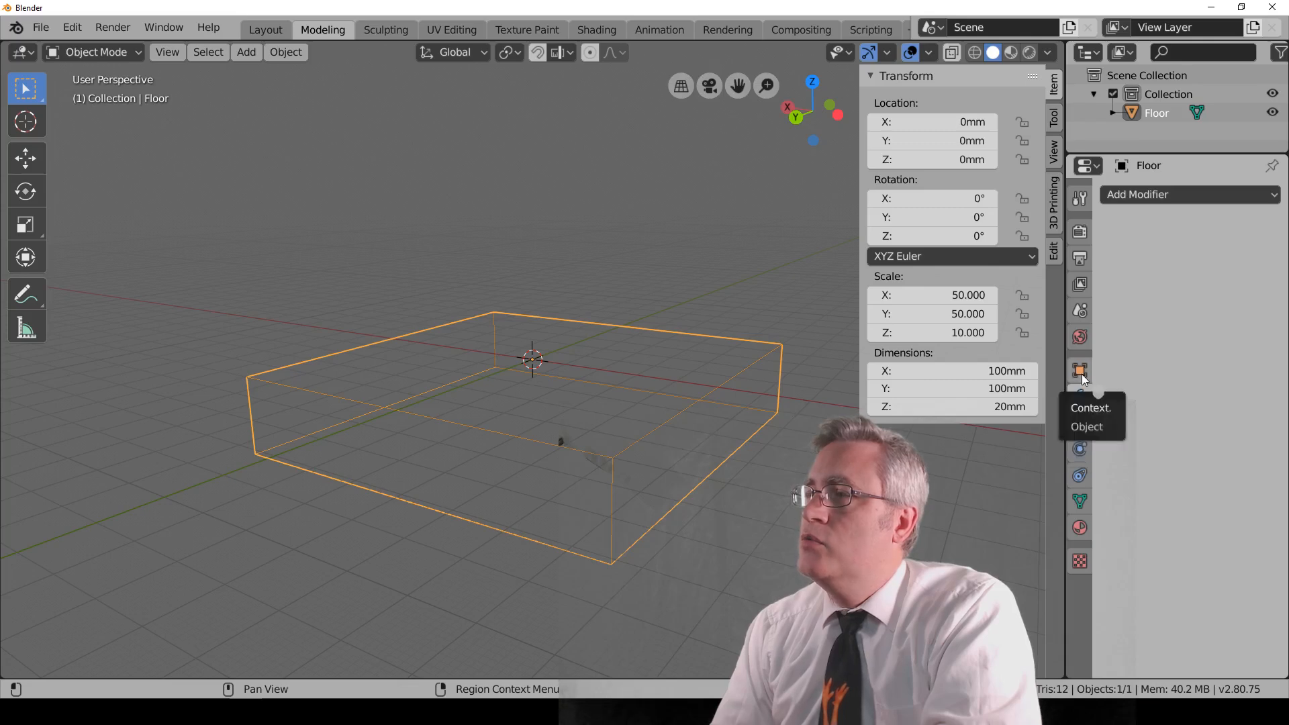
Add a Boolean modifier to the Floor object to try the Modifier Tools controls, and remove it again
{"action": "left_click", "coordinate": [1276, 195]}
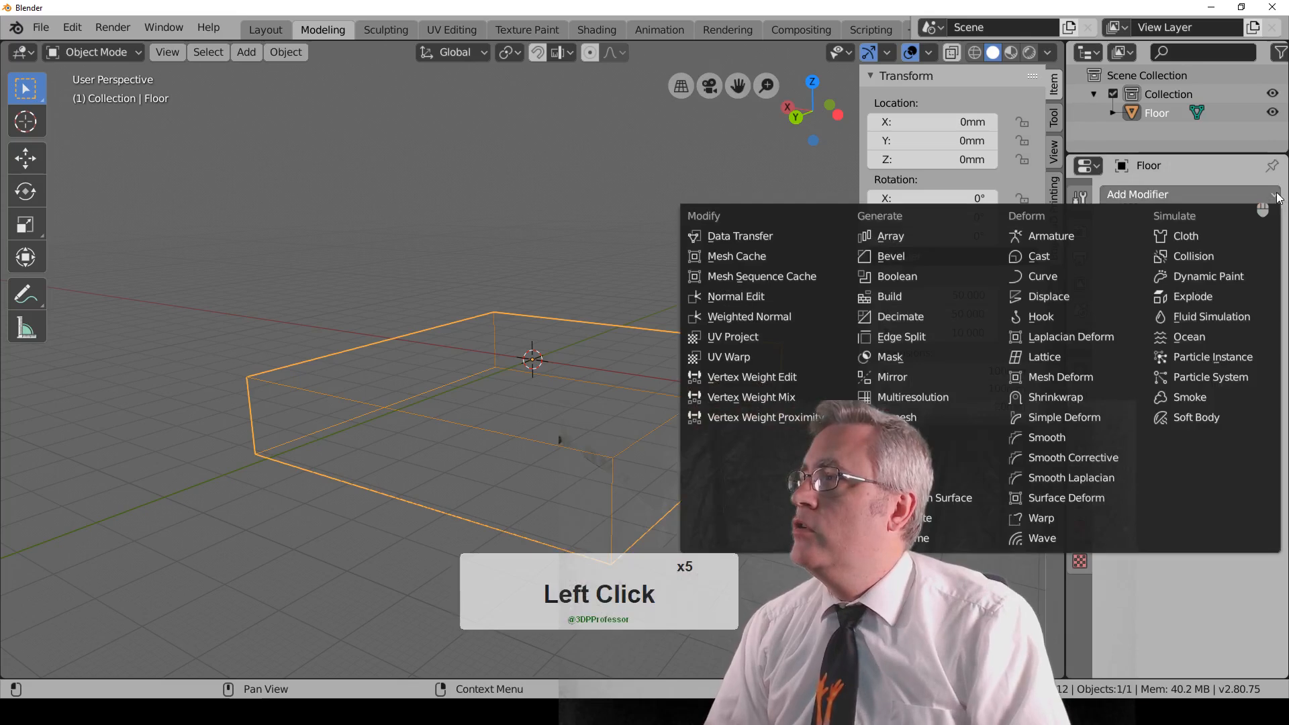
{"action": "left_click", "coordinate": [935, 277]}
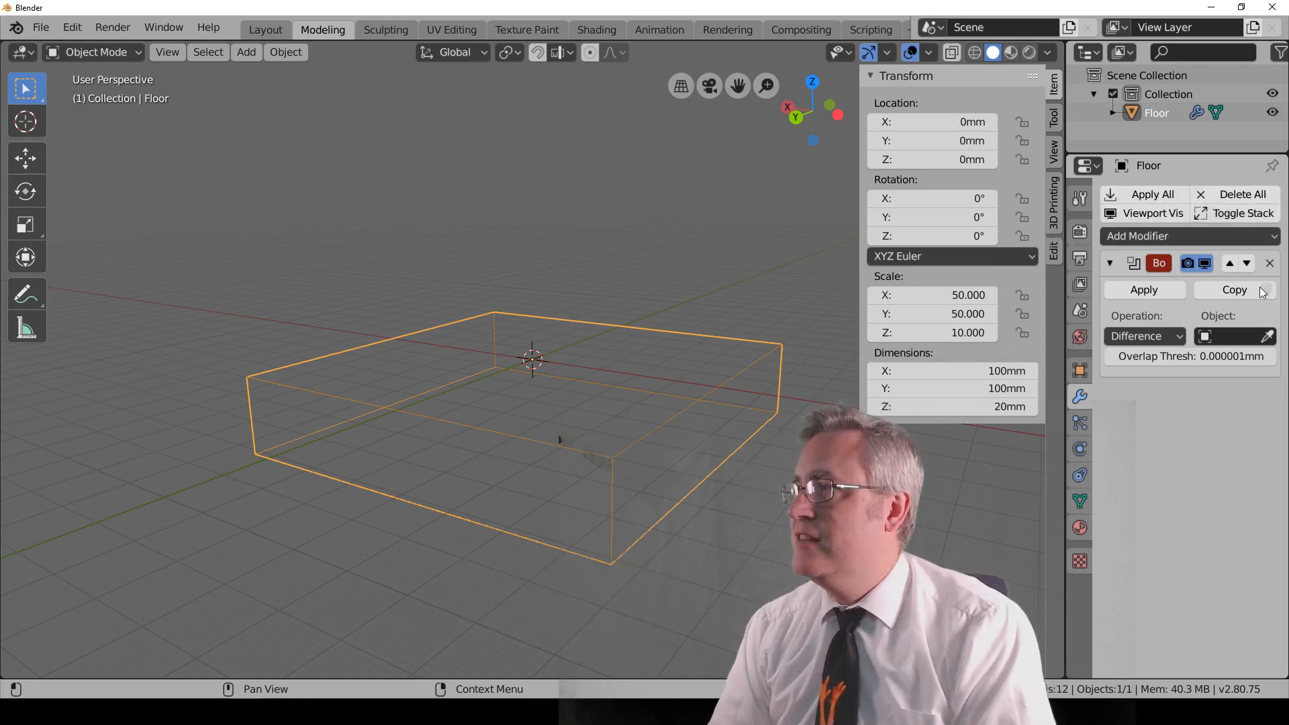
{"action": "left_click", "coordinate": [1271, 265]}
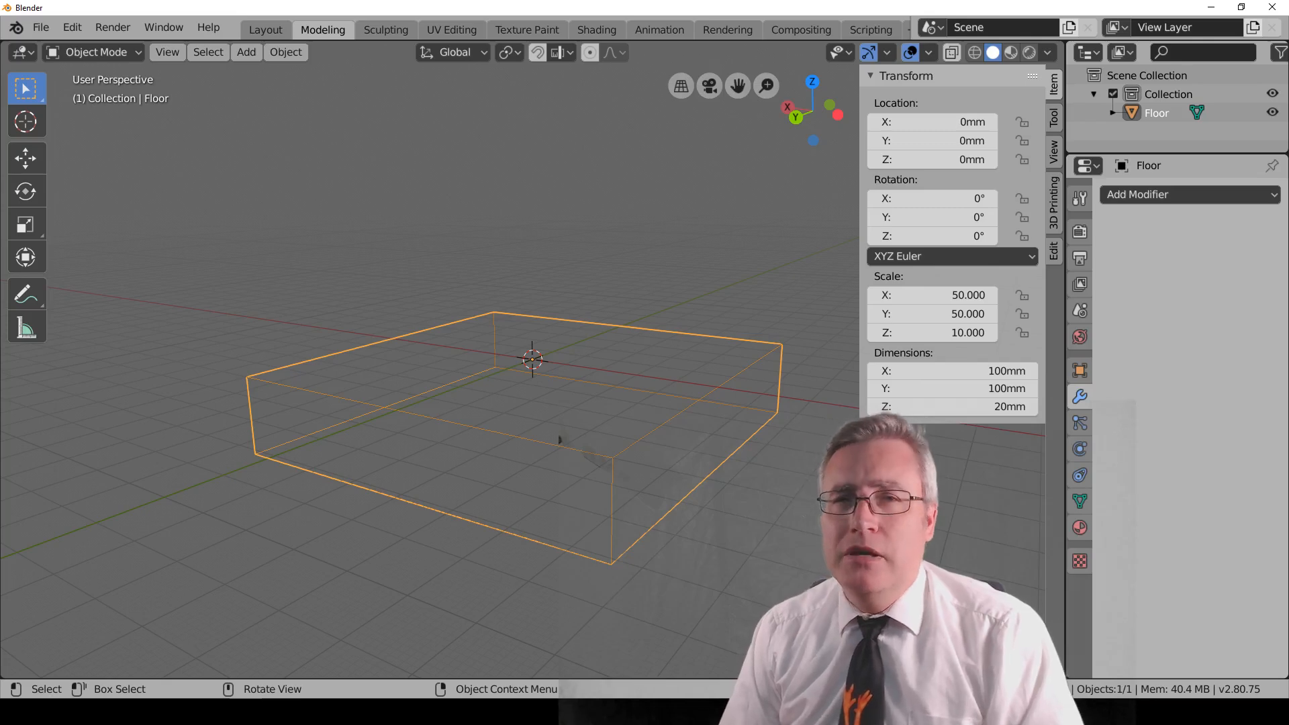
{"action": "left_click", "coordinate": [559, 440]}
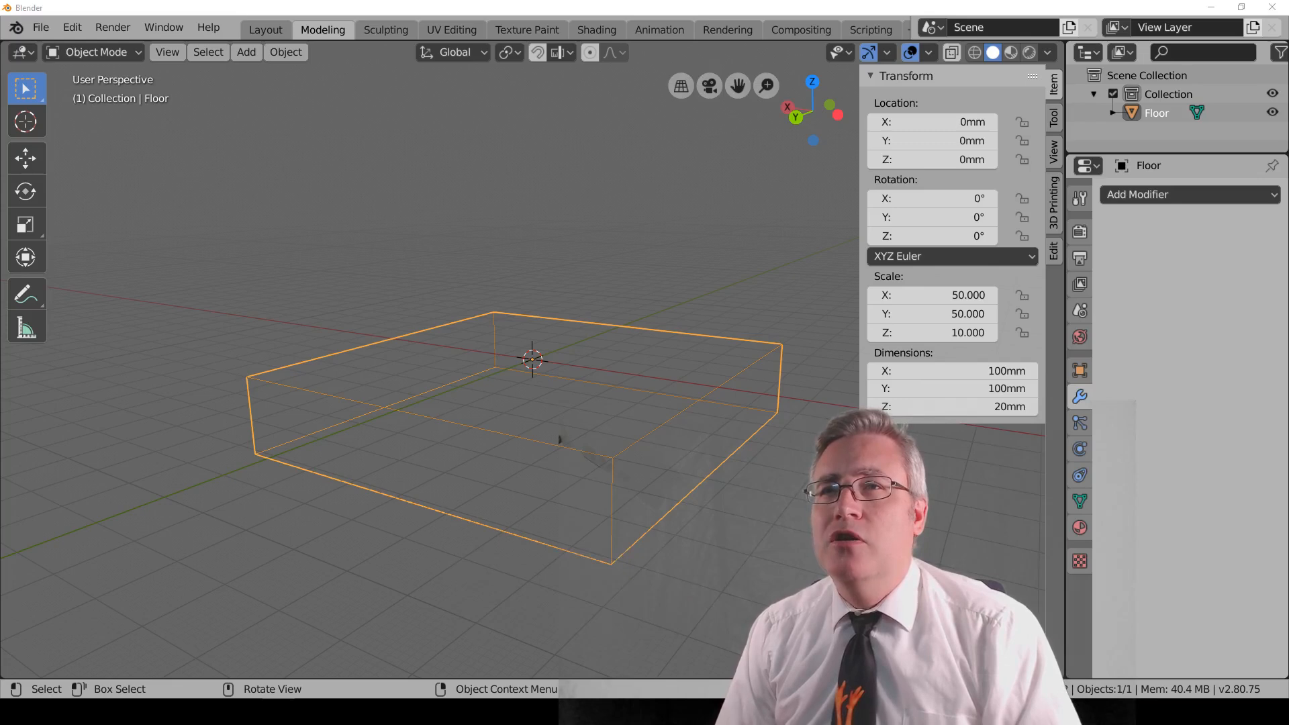
{"action": "left_click", "coordinate": [560, 440]}
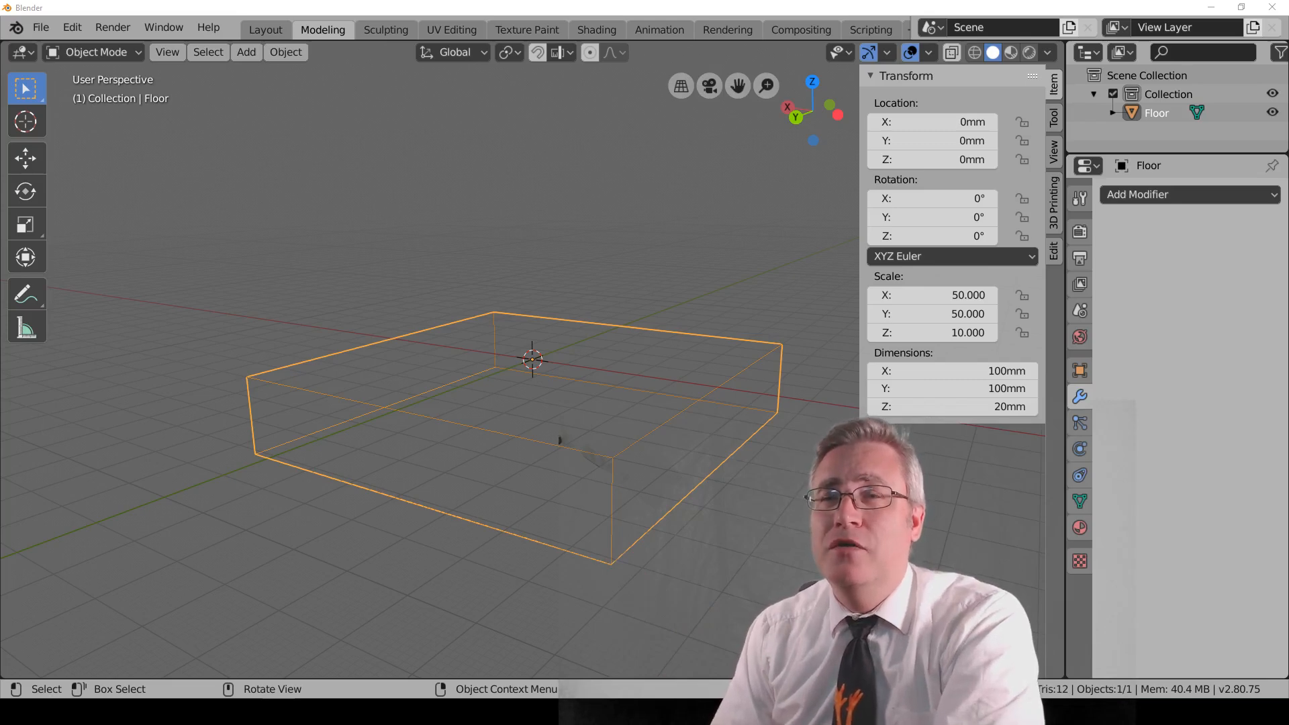
{"action": "left_click", "coordinate": [559, 440]}
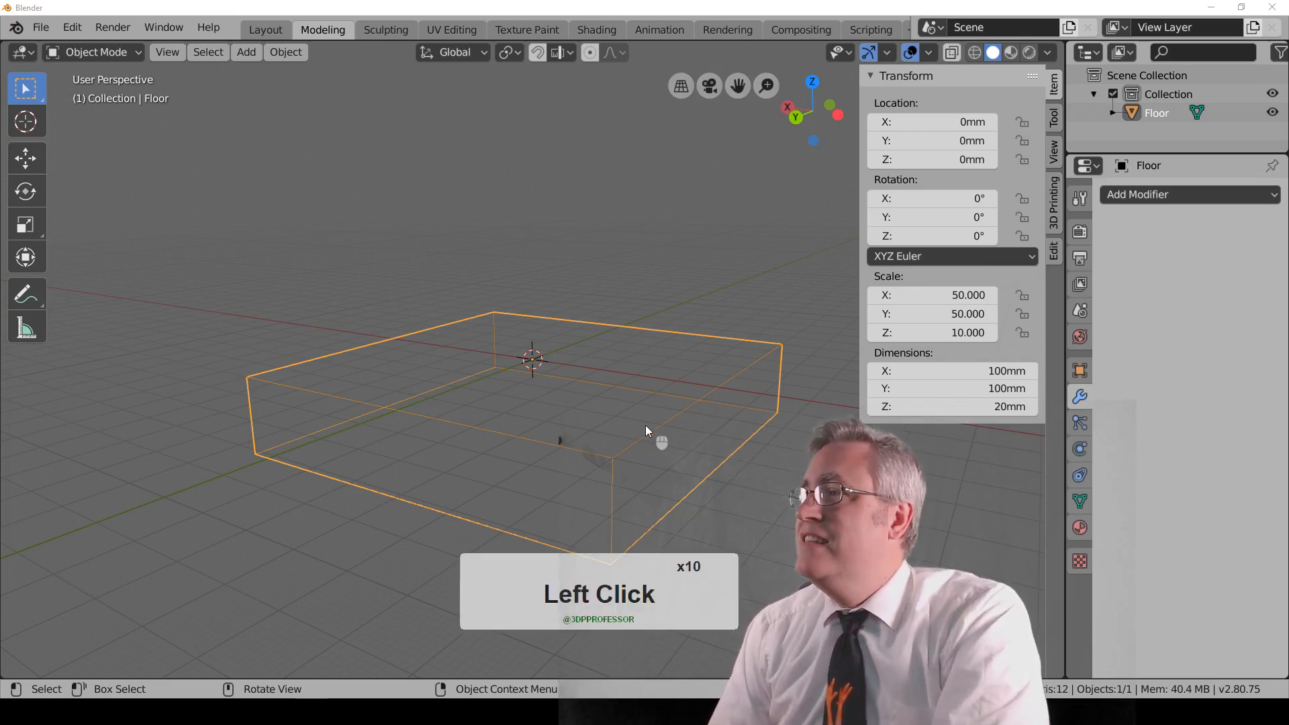